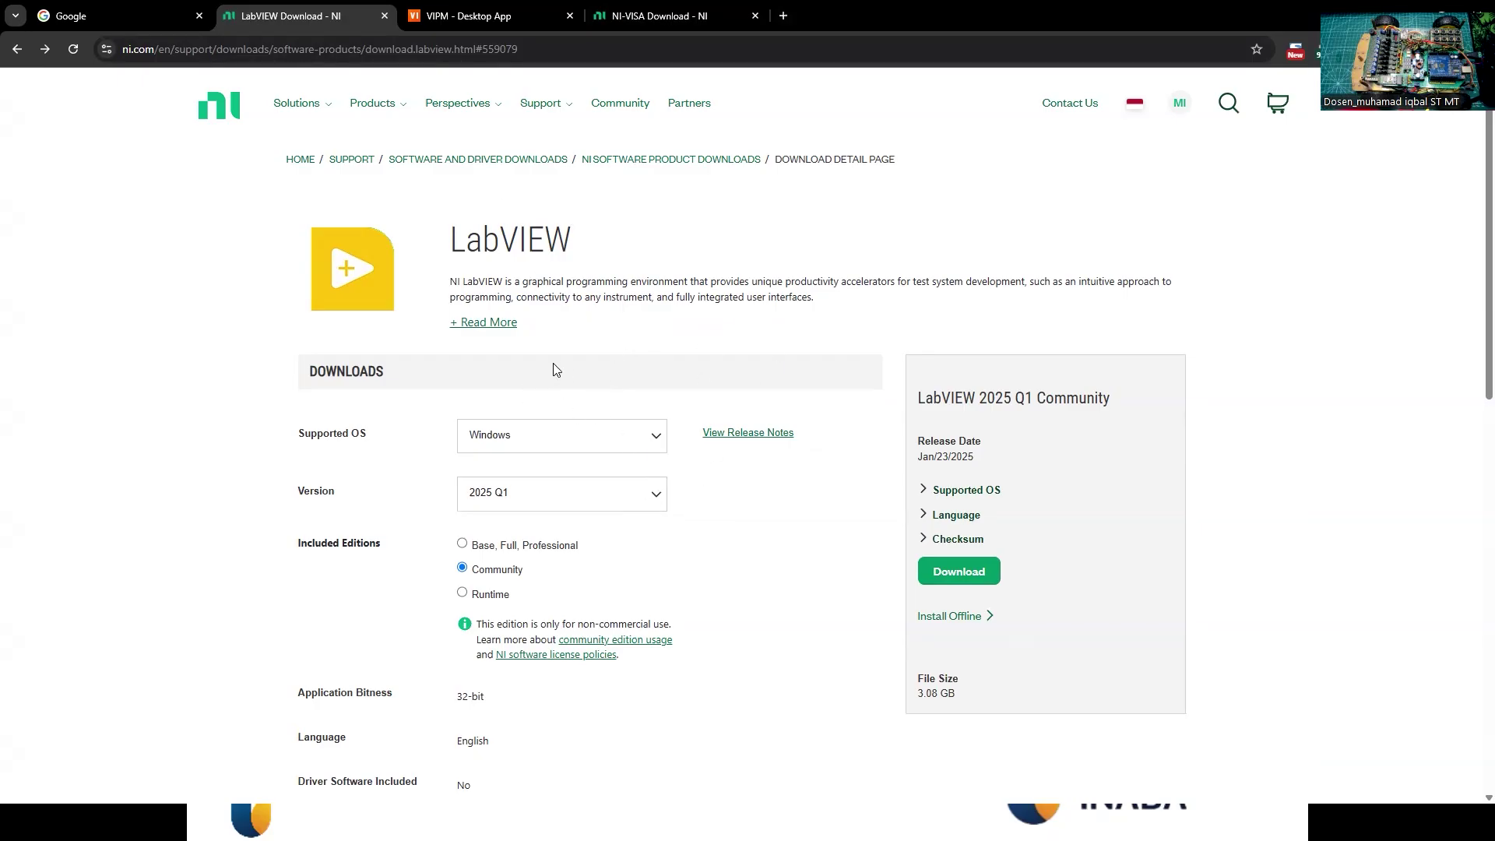
Step: Review the LabVIEW versions offered for Windows and view the download options for version 2018 SP1
scroll(552, 363, "down", 3)
scroll(731, 306, "up", 2)
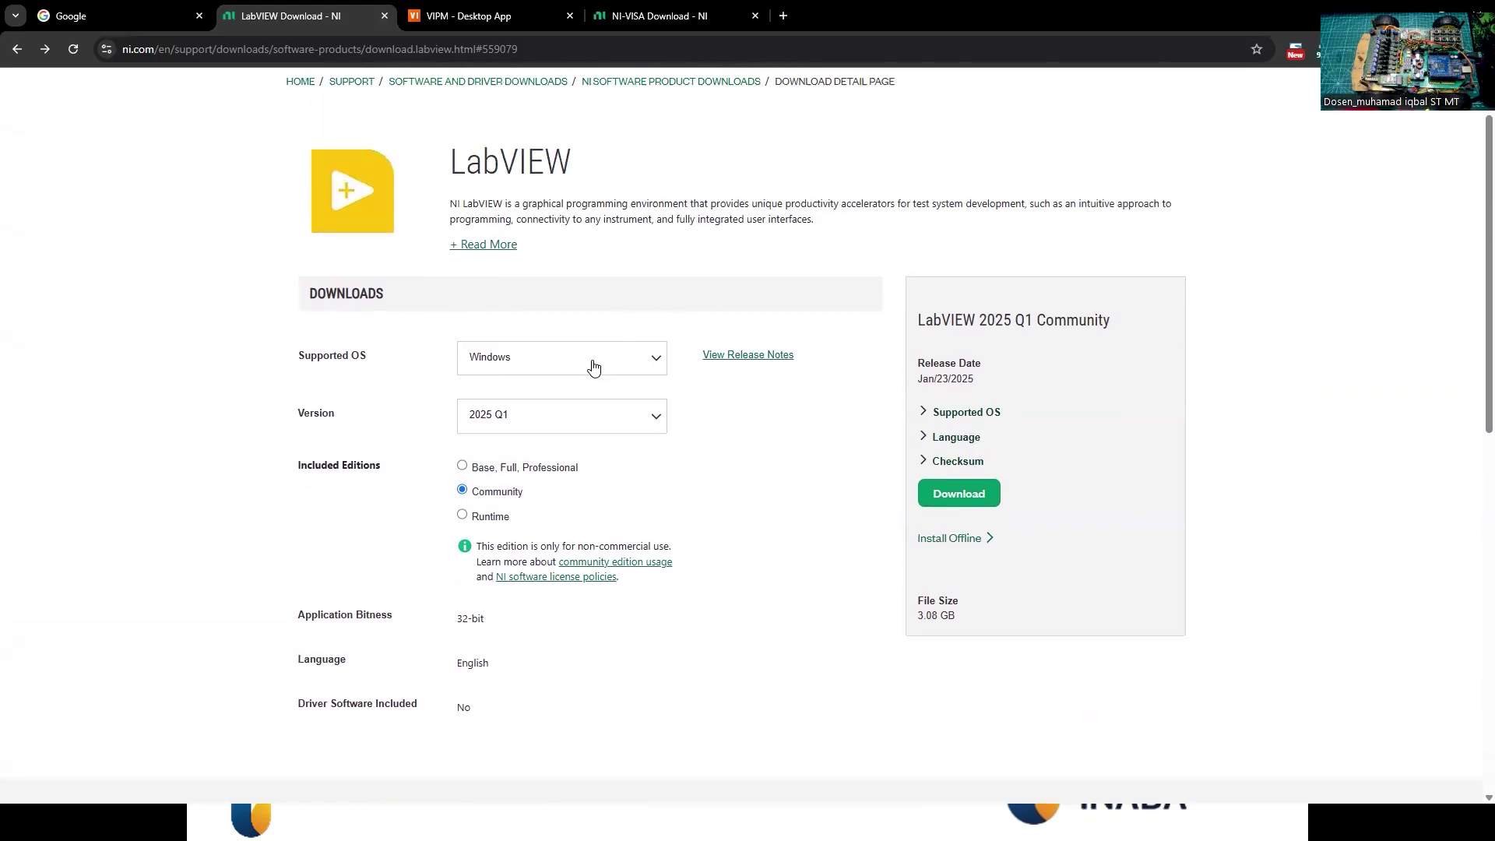
scroll(592, 366, "down", 1)
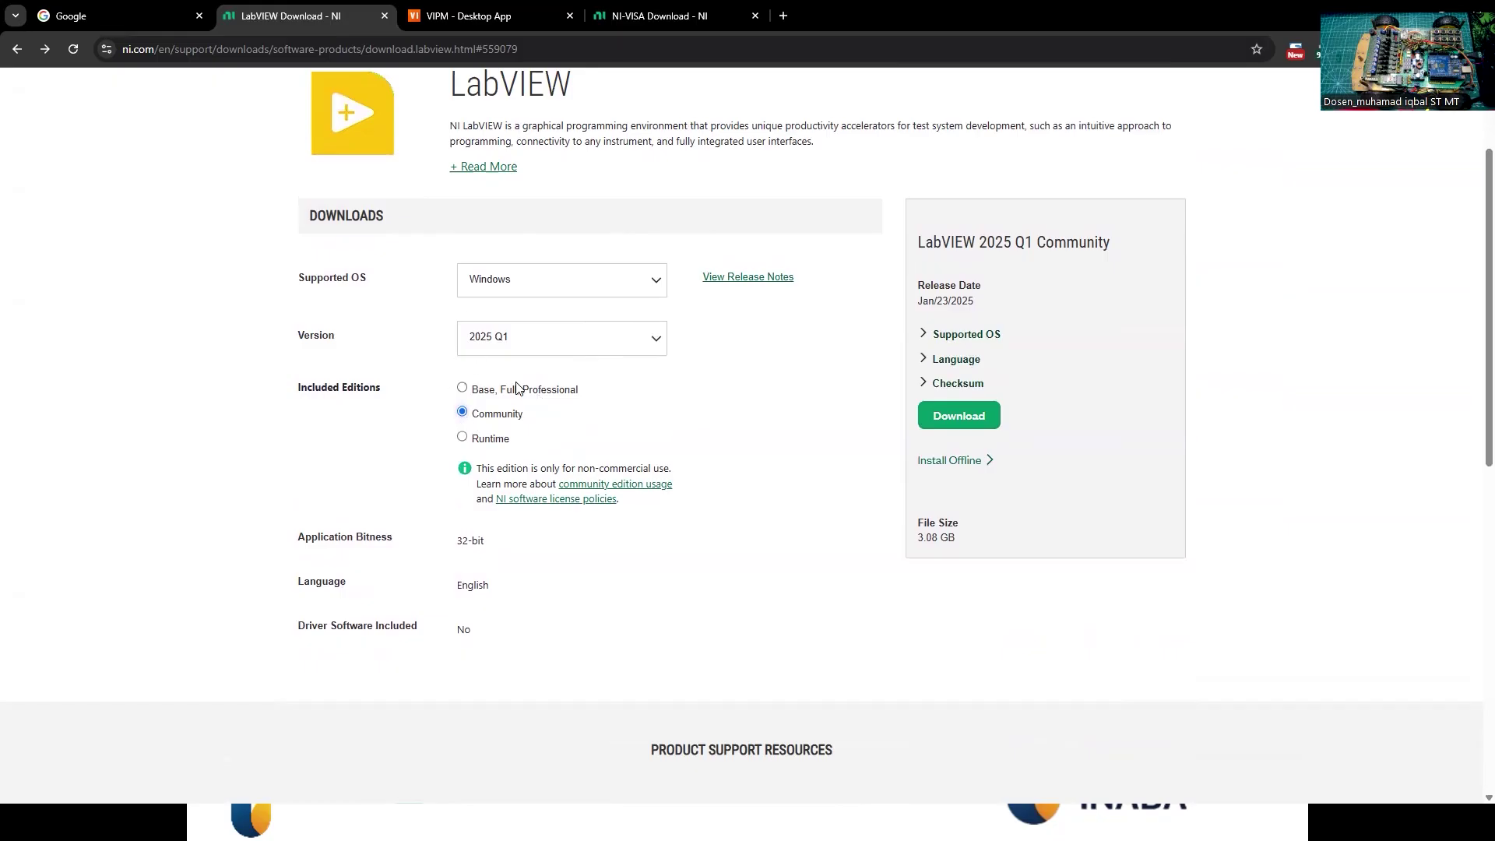
left_click(568, 347)
scroll(578, 527, "down", 3)
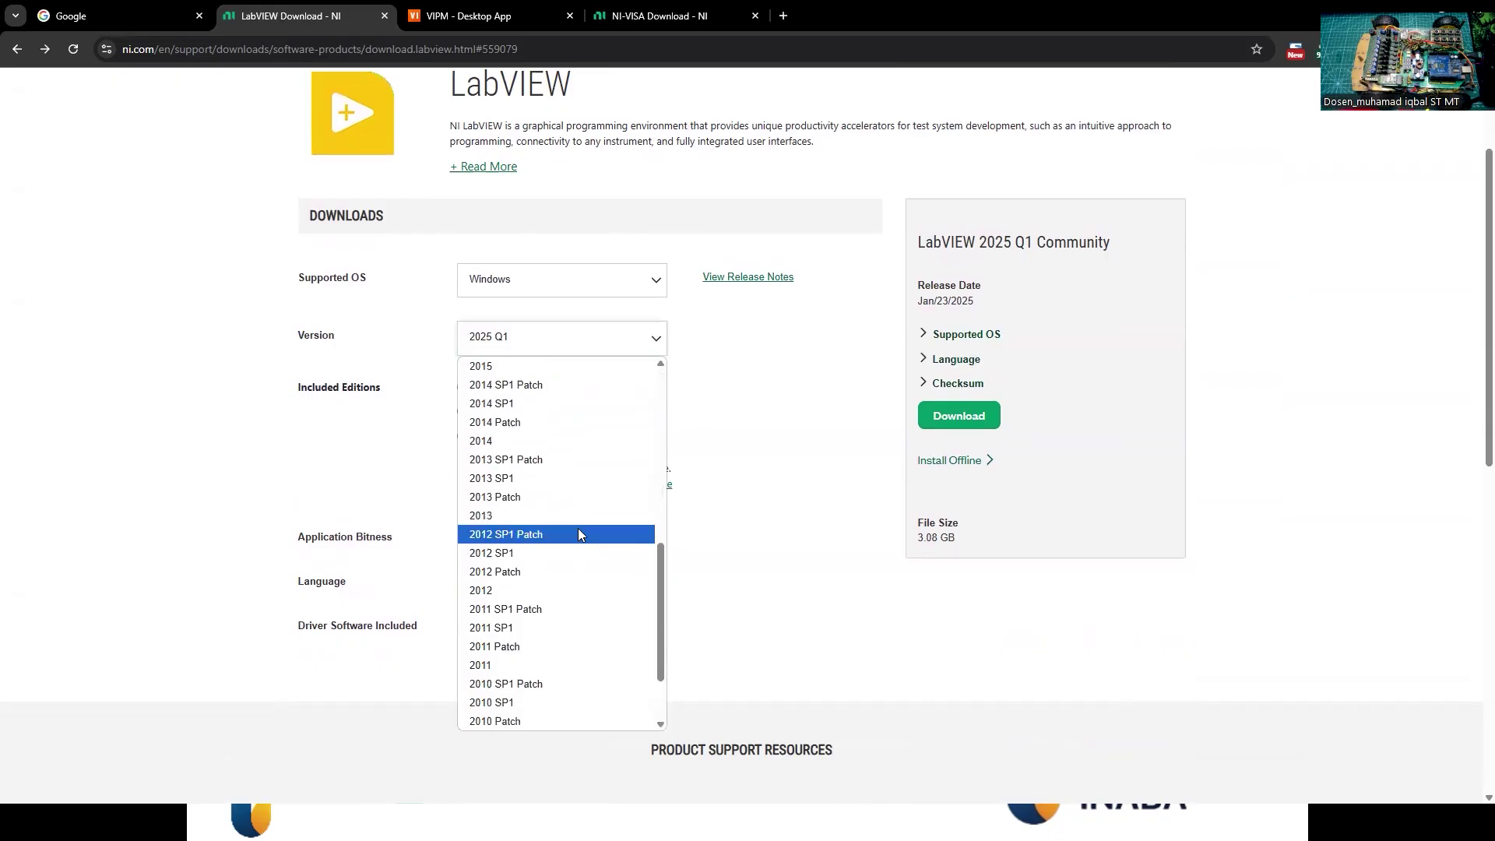
scroll(589, 466, "up", 3)
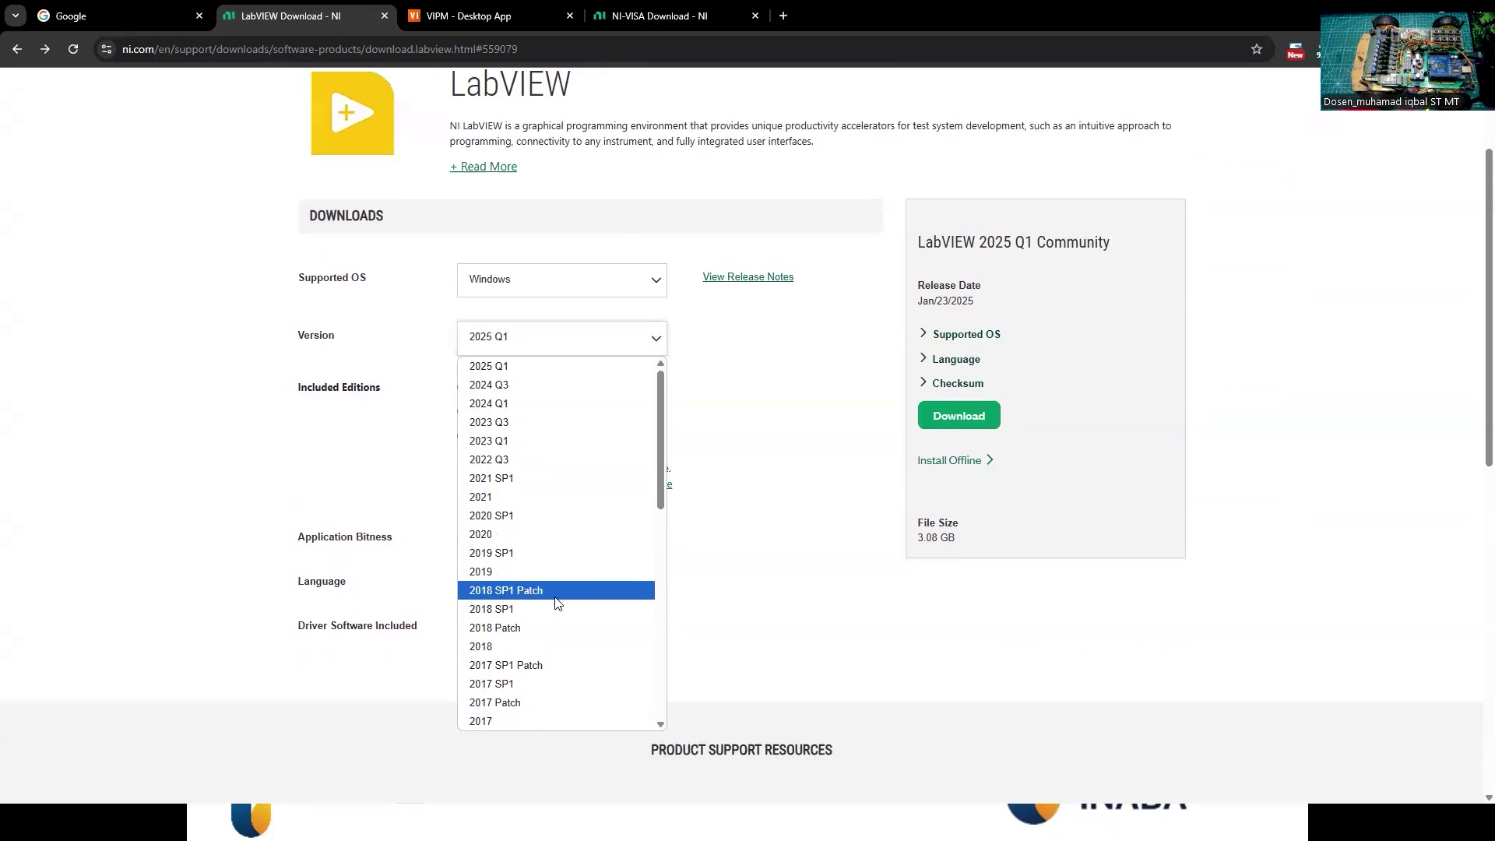
left_click(760, 434)
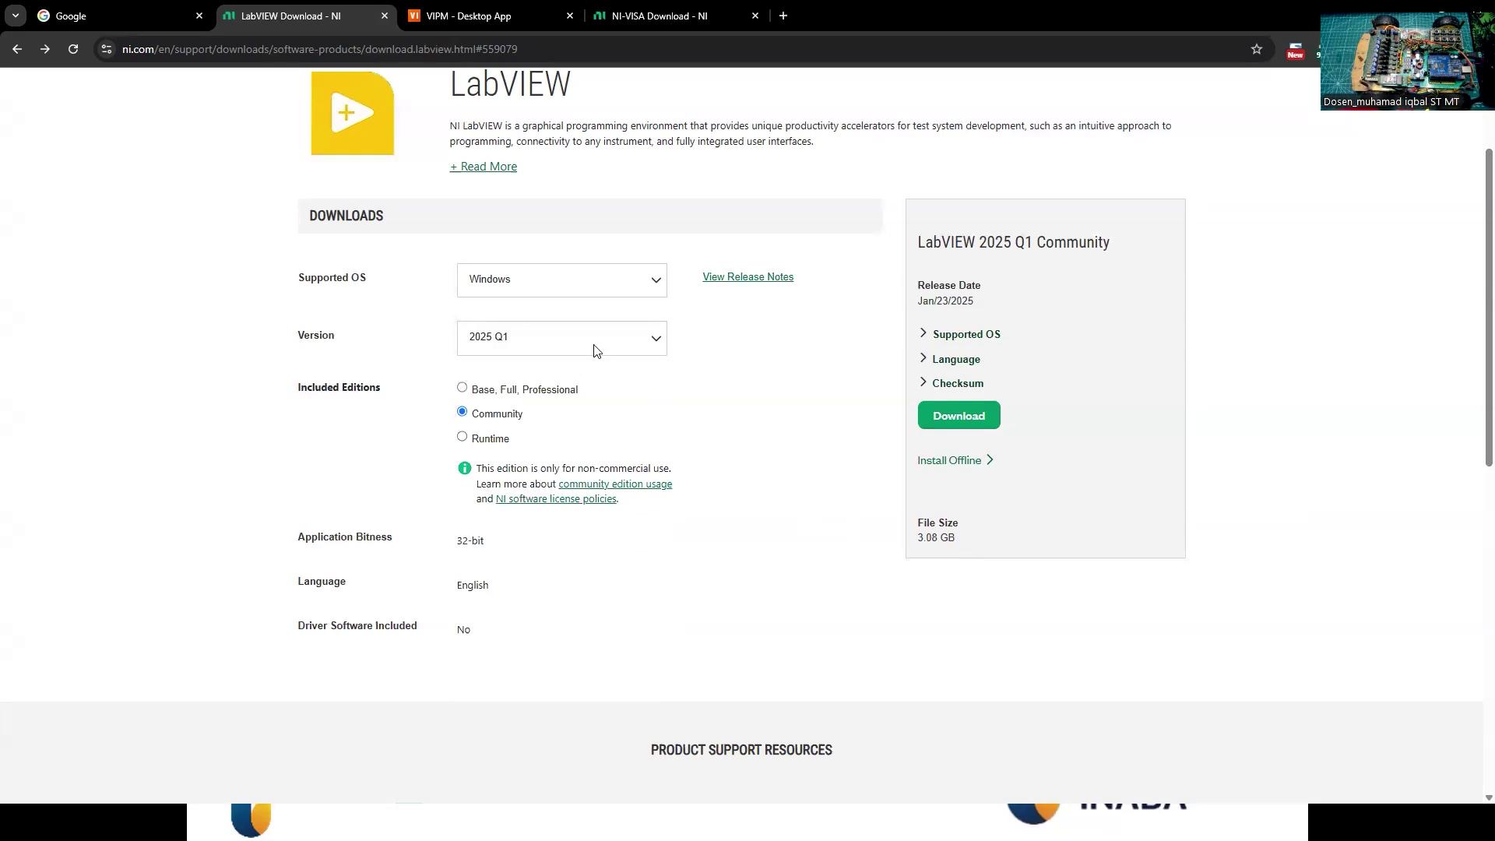
left_click(619, 337)
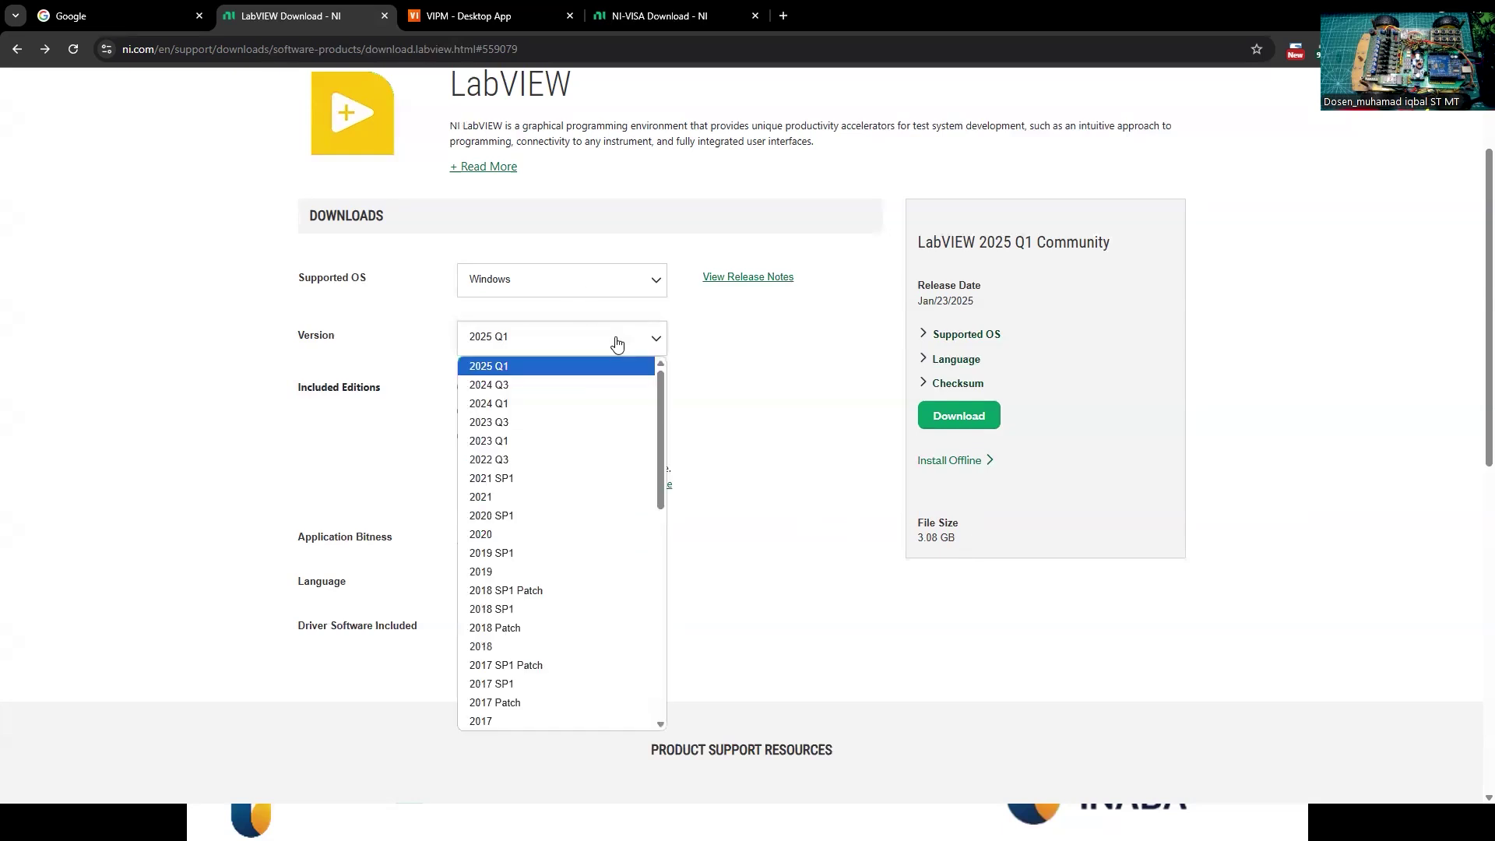
left_click(527, 609)
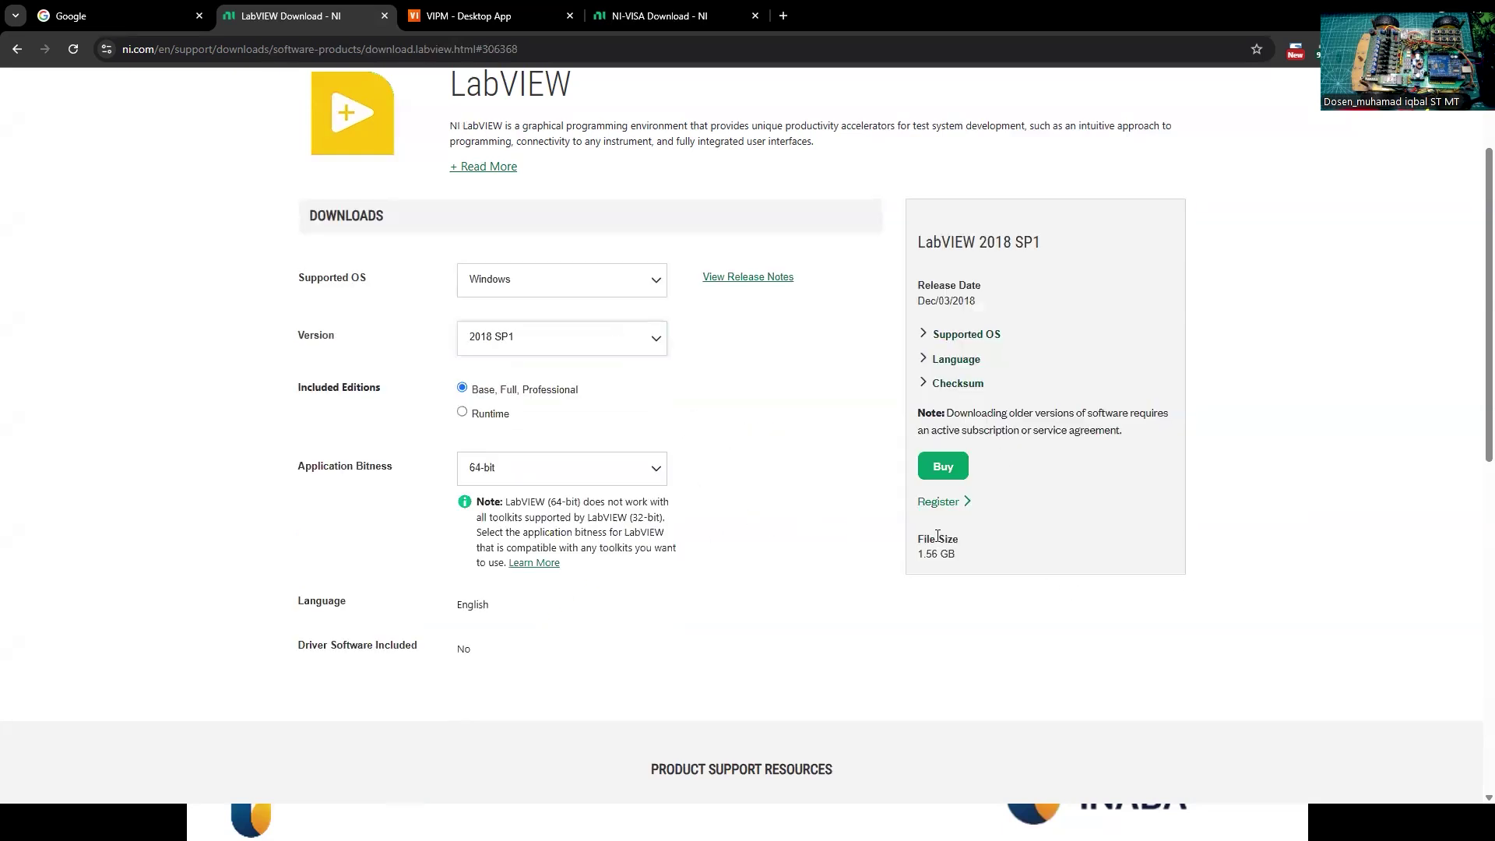
Step: Set the LabVIEW download version to 2025 Q1 and select the Community edition
left_click(608, 339)
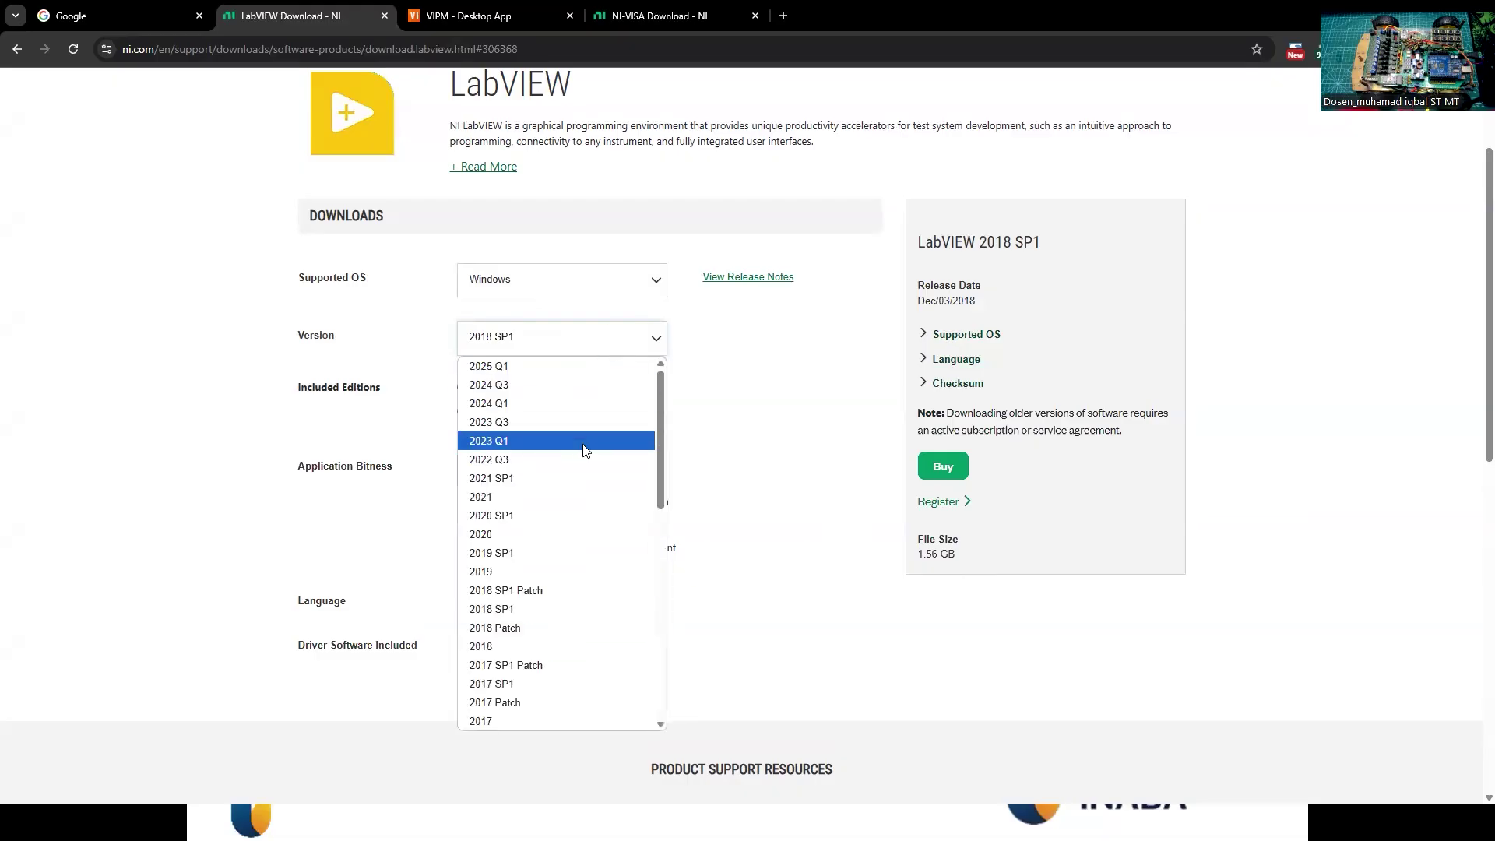
left_click(555, 365)
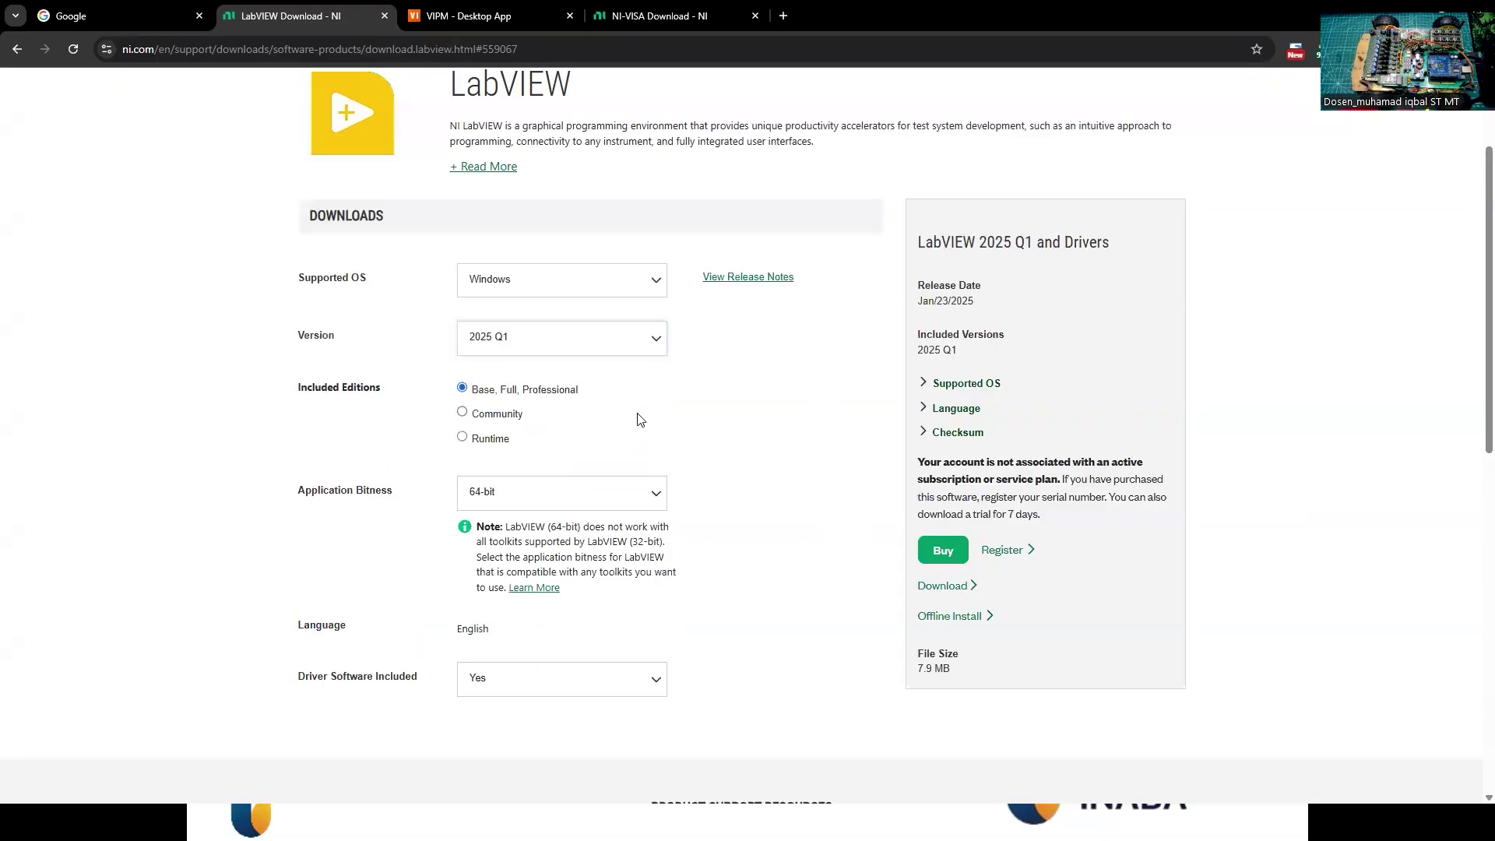
left_click(483, 421)
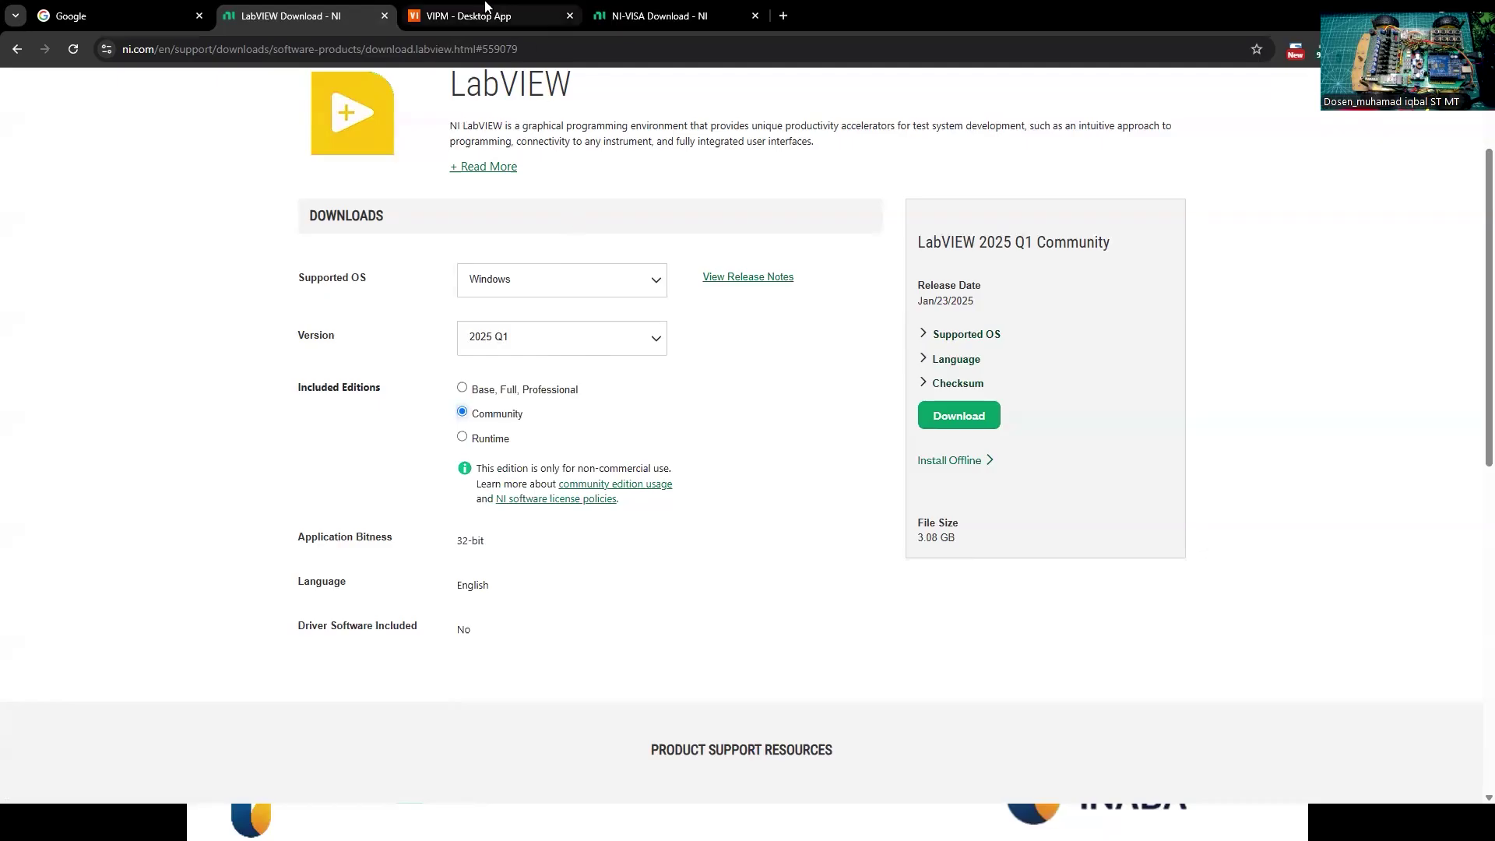
Step: Go to the VIPM Desktop App page, reveal its full web address and examine the downloads for each operating system
left_click(487, 14)
scroll(316, 201, "up", 4)
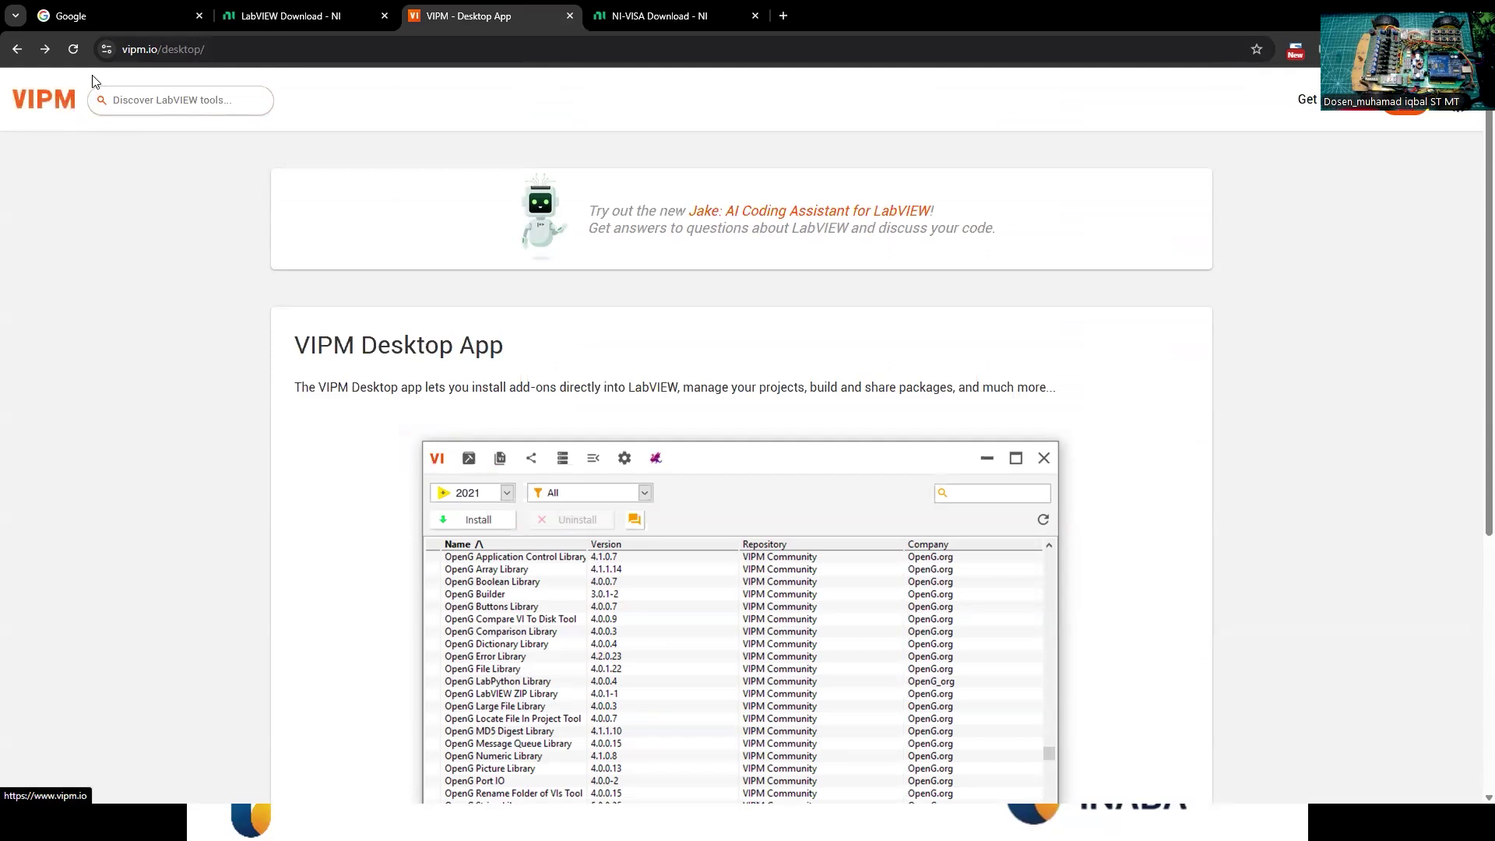
left_click(128, 48)
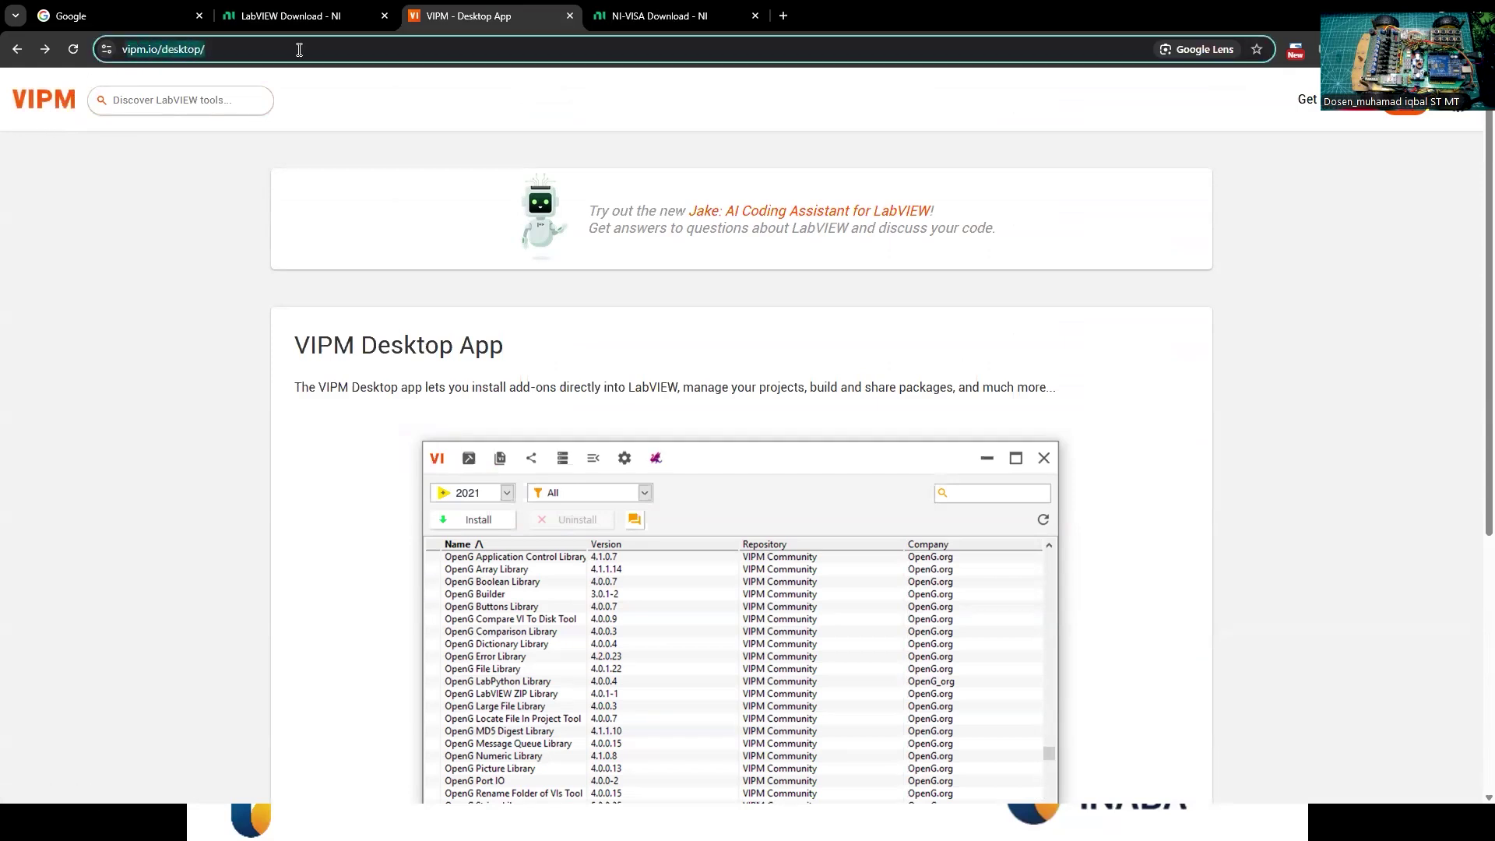
double_click(139, 49)
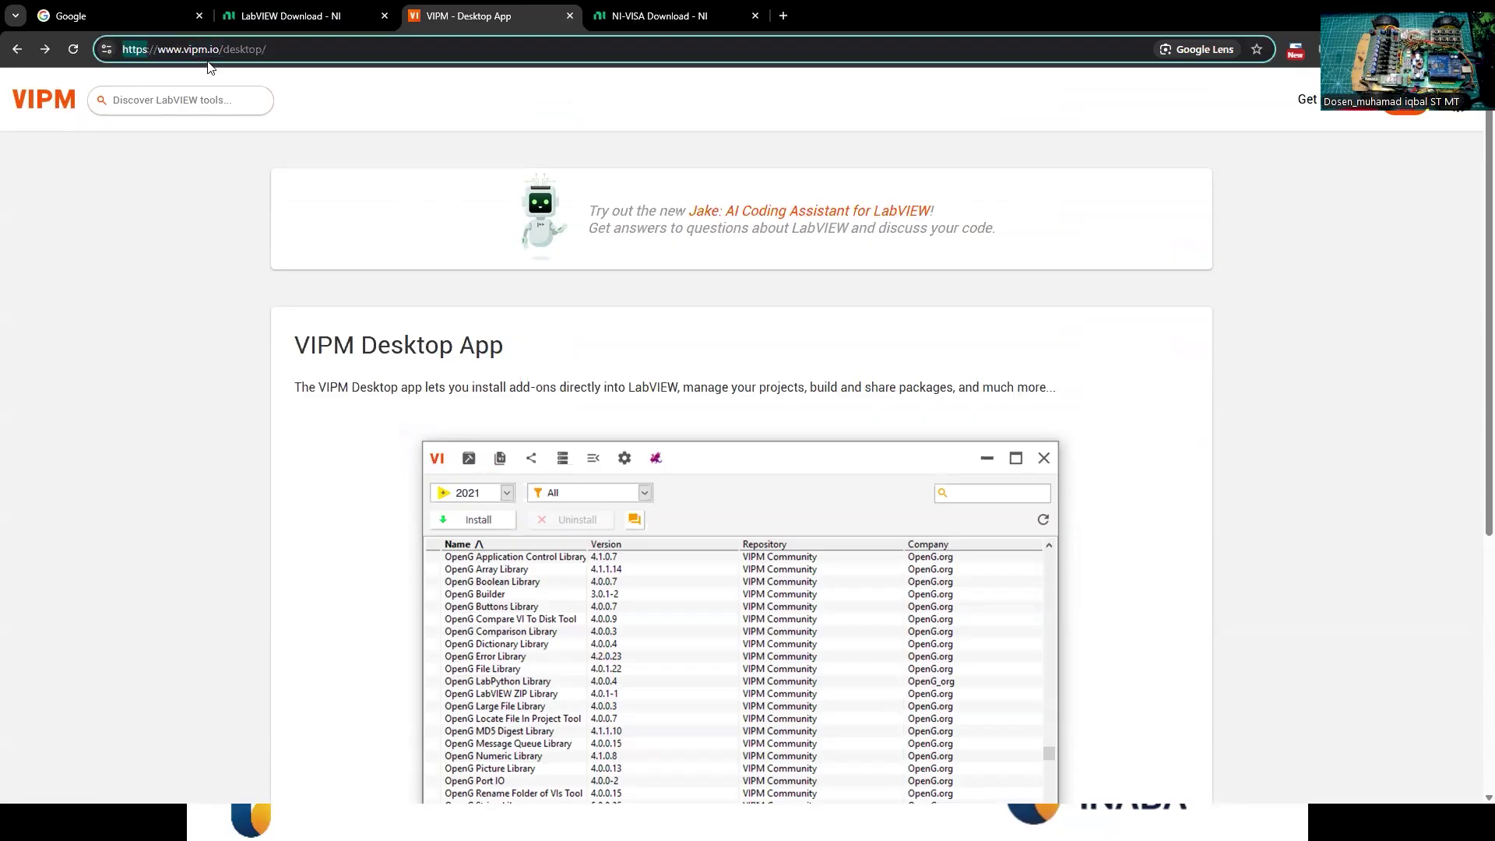
scroll(654, 307, "down", 3)
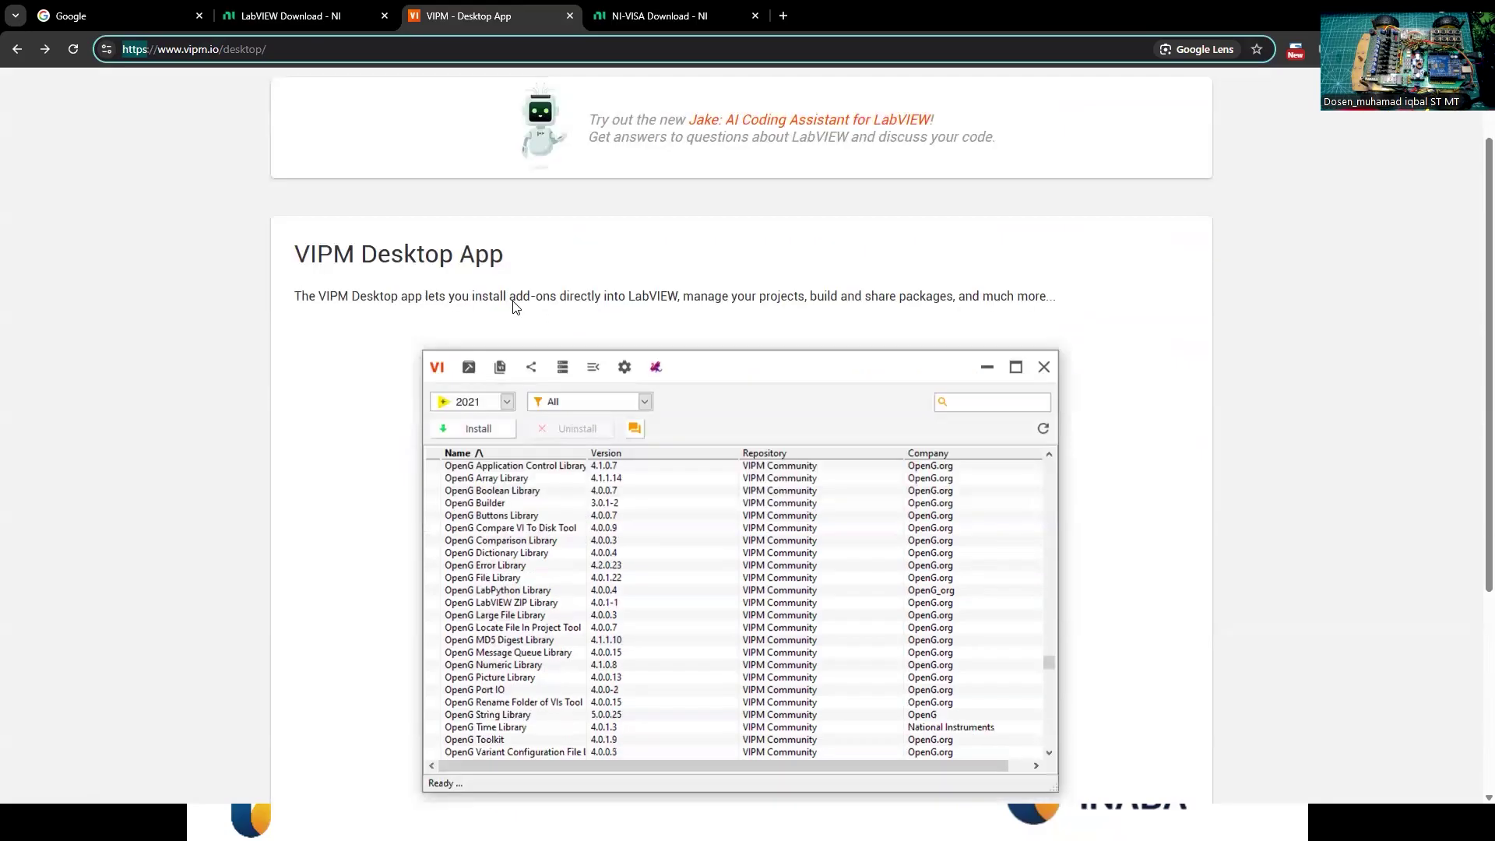
scroll(1310, 206, "up", 3)
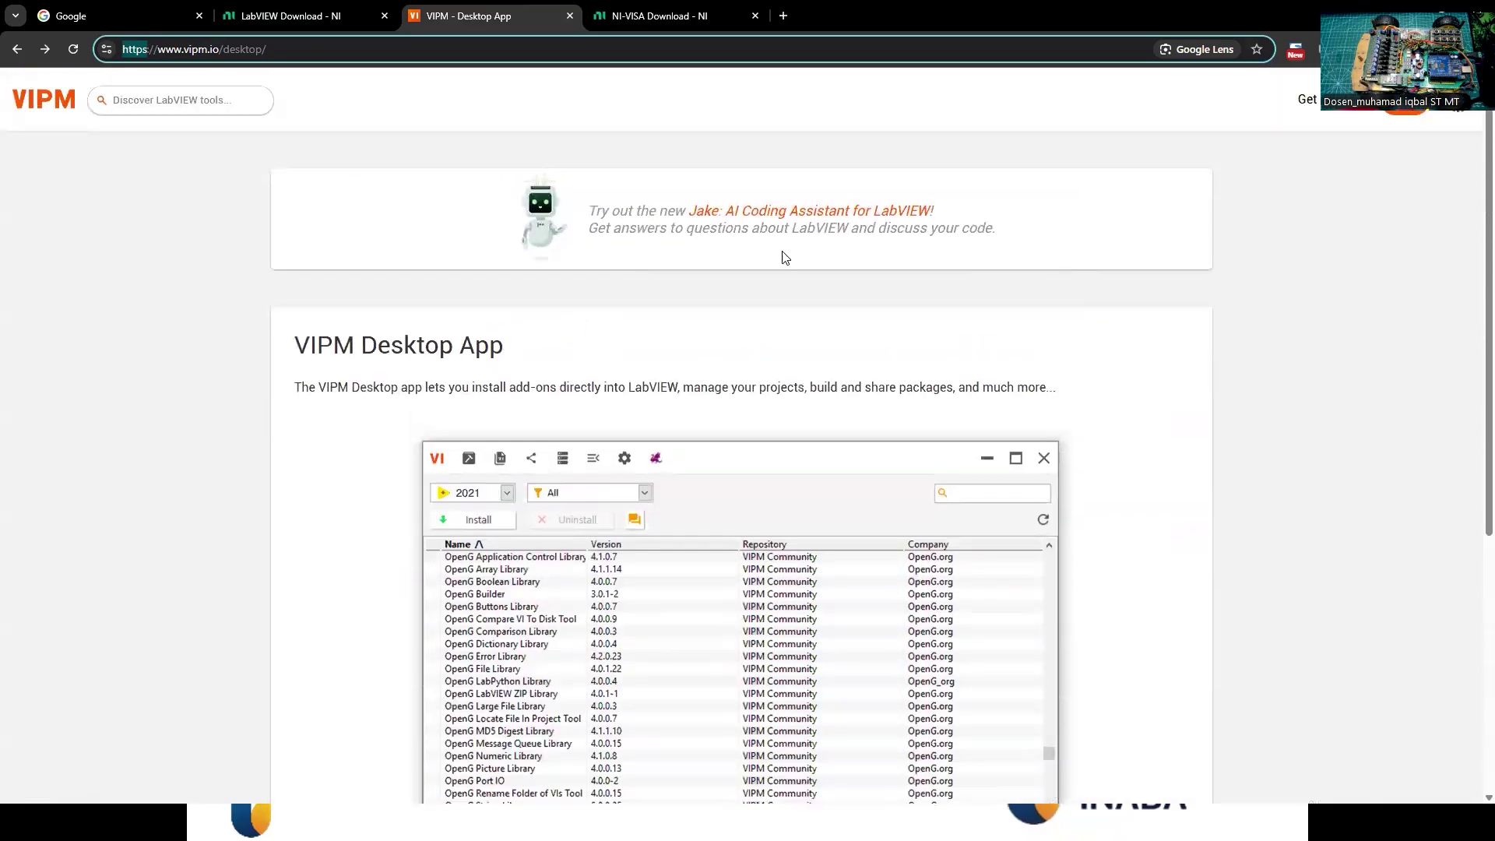
scroll(684, 217, "down", 3)
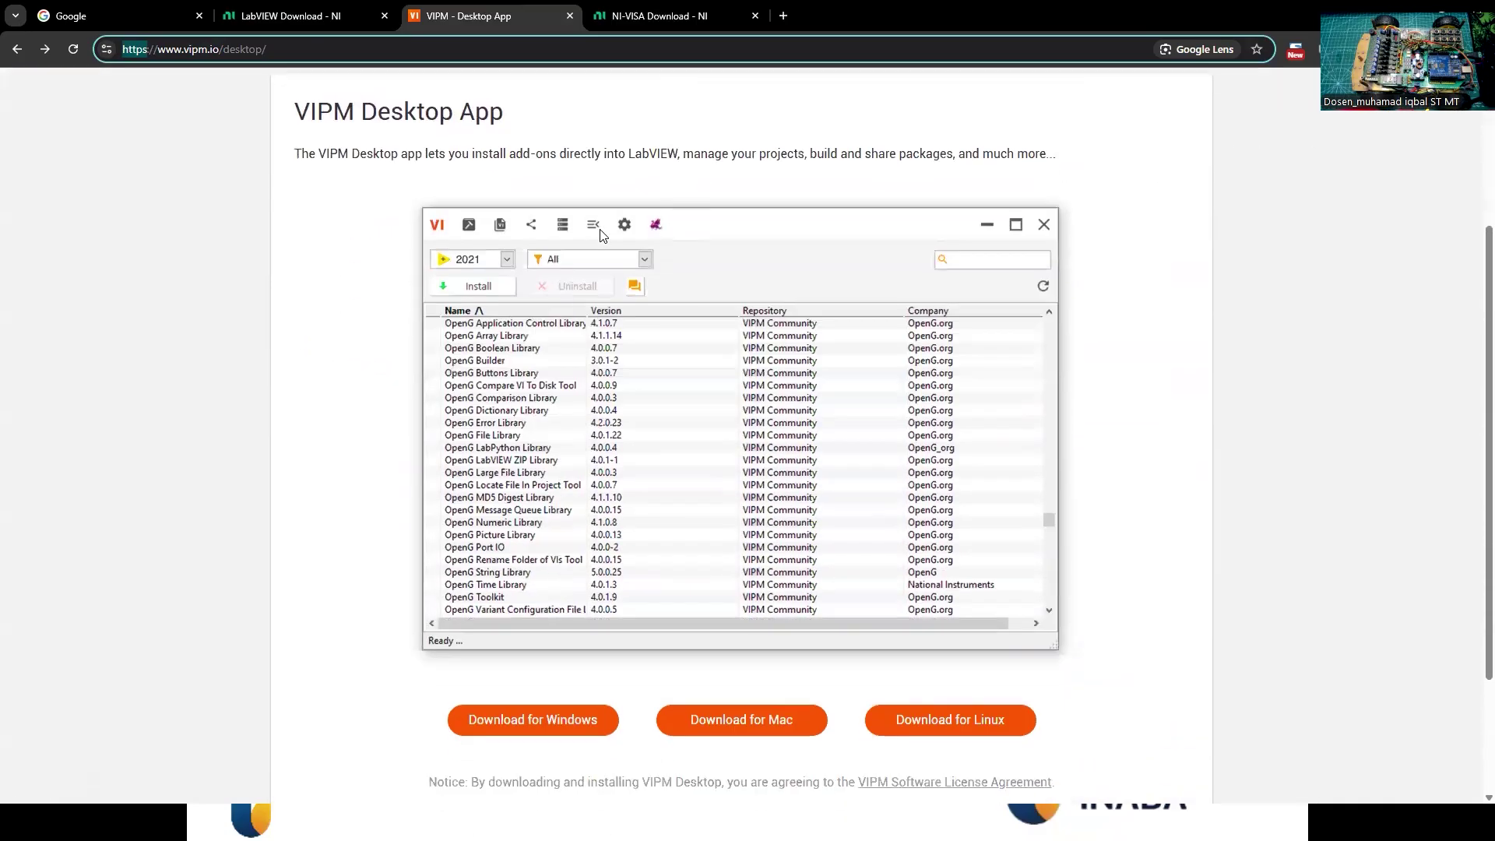
scroll(830, 407, "up", 3)
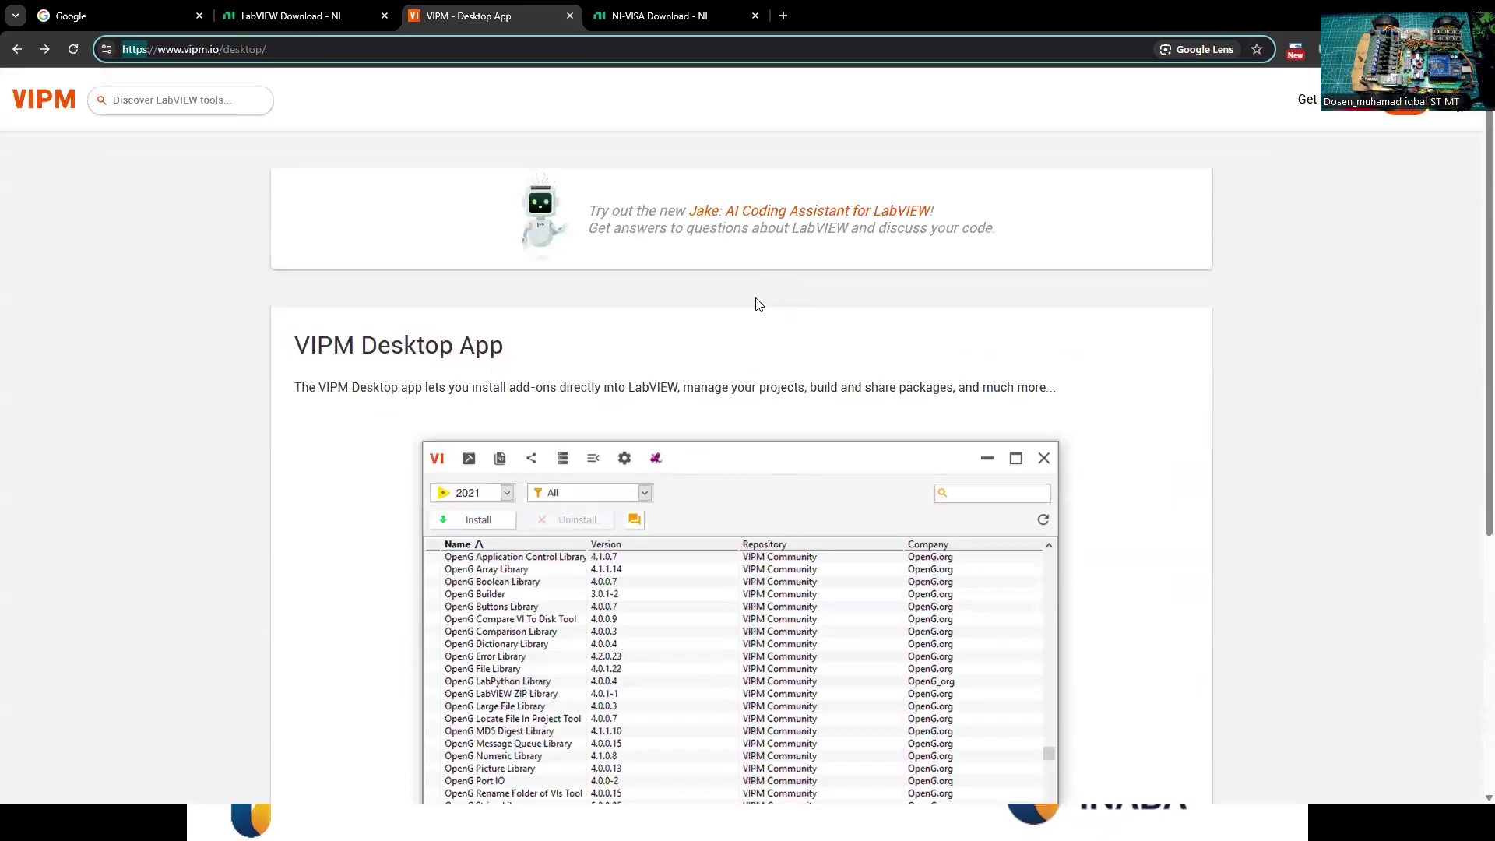
scroll(740, 296, "down", 4)
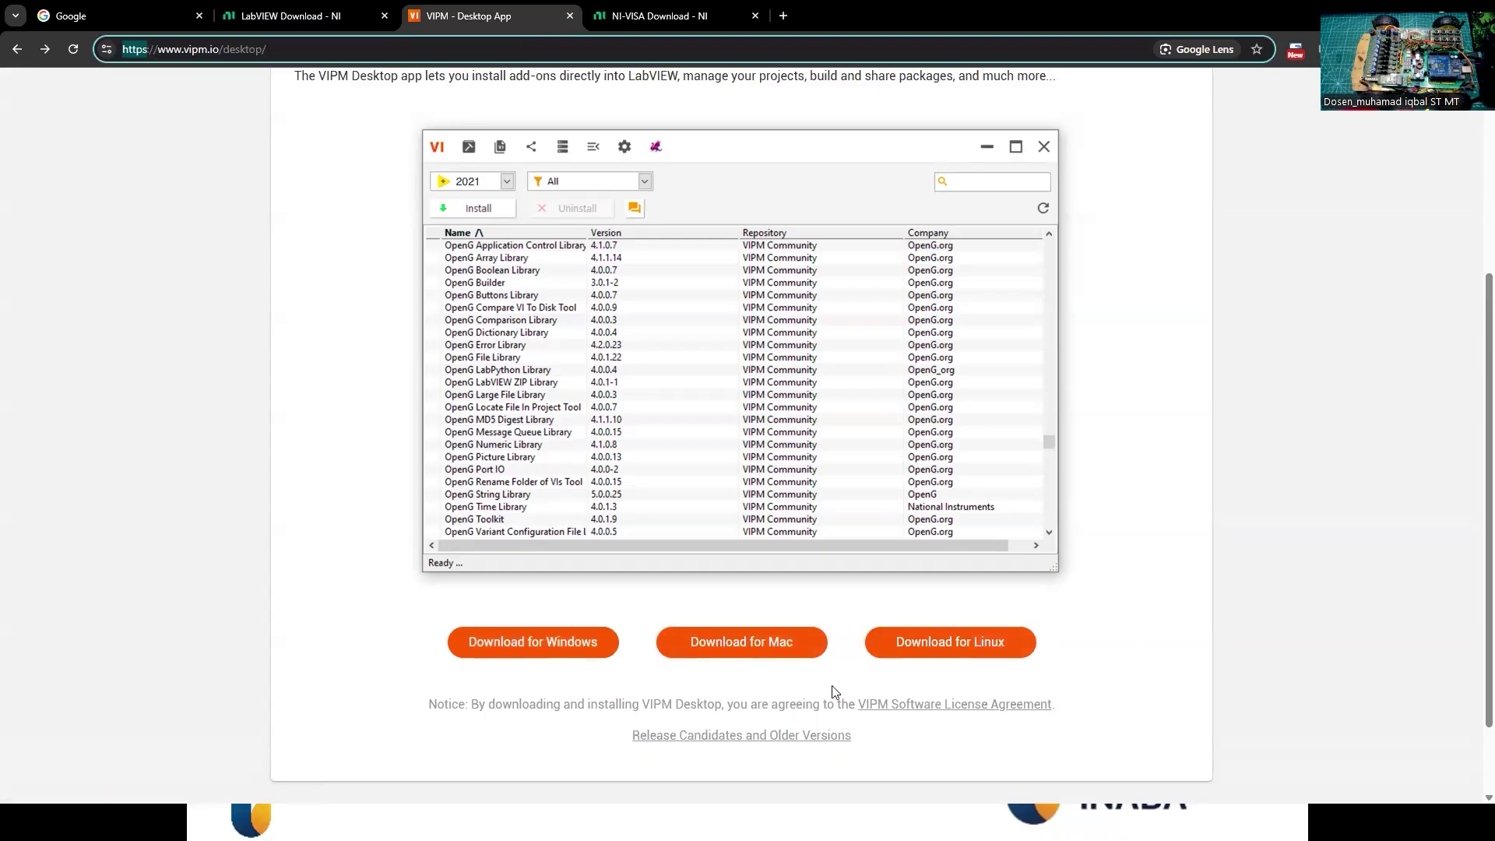
Step: Check the supported operating system choices on the LabVIEW download page and return to the VIPM Desktop App page
left_click(273, 16)
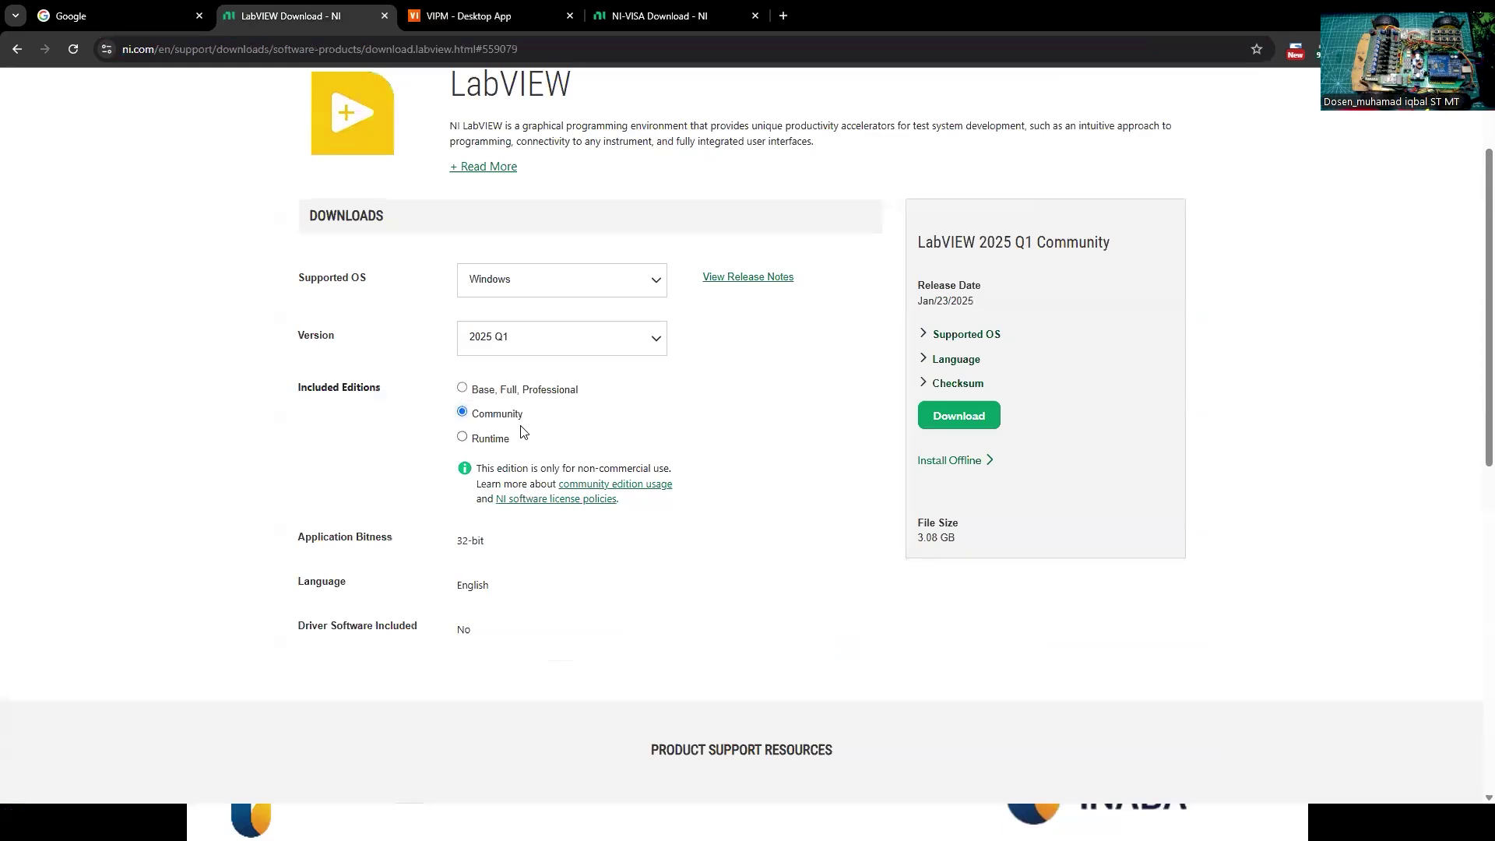
left_click(564, 282)
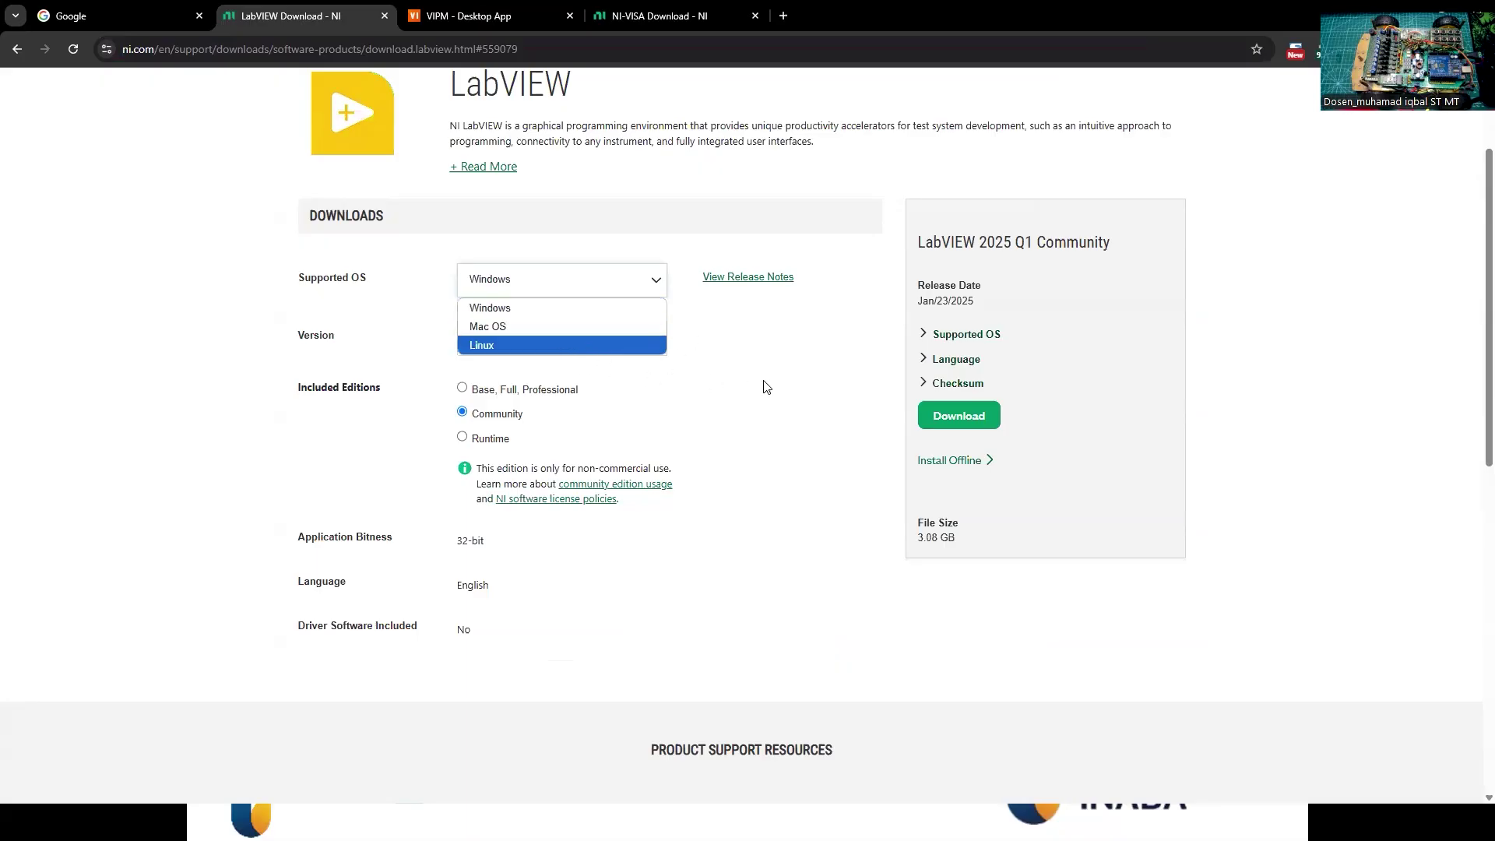
left_click(694, 349)
left_click(502, 11)
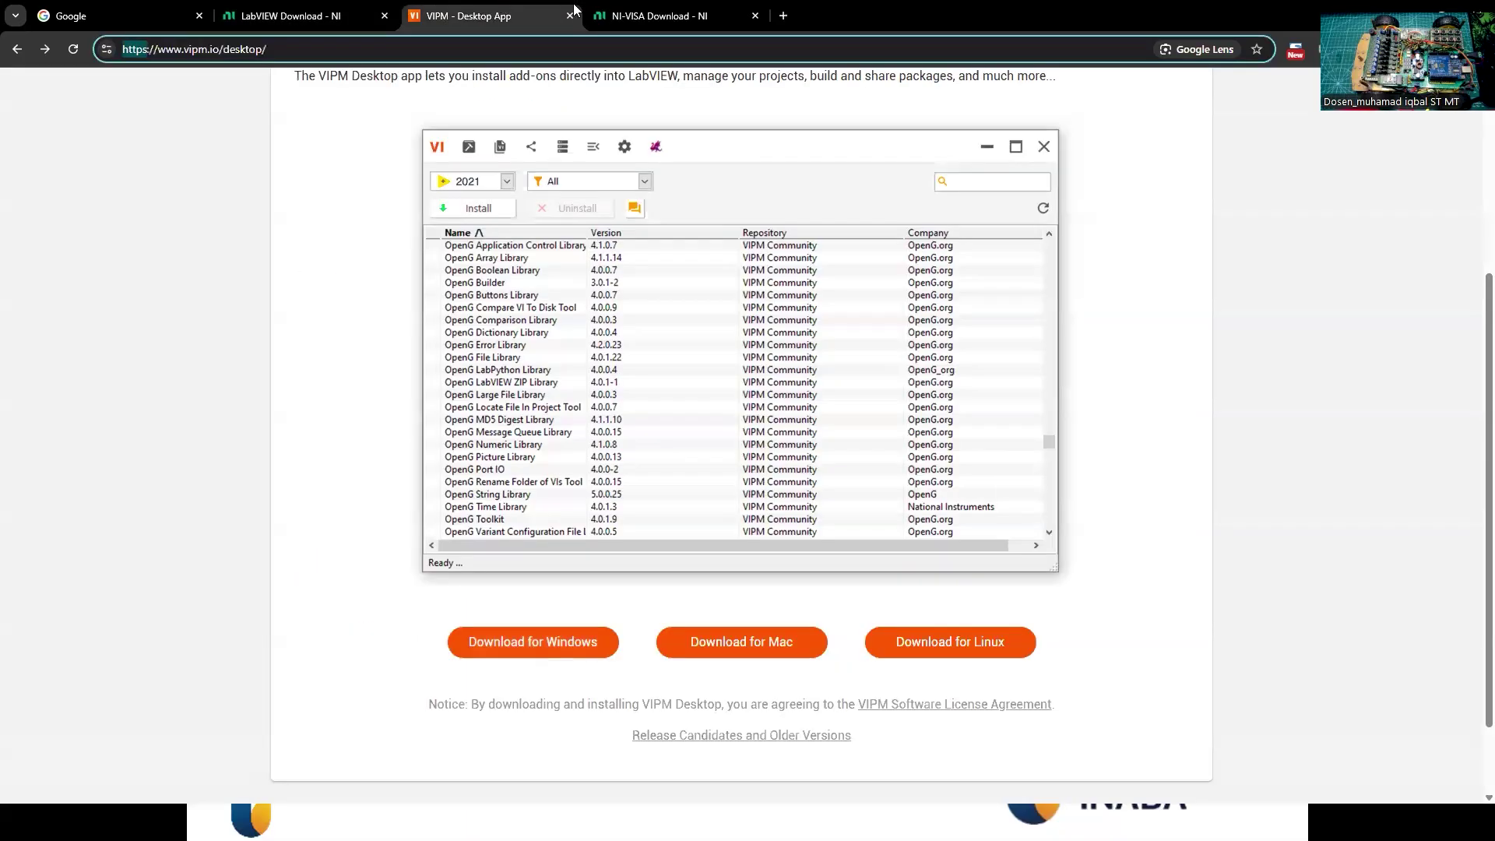
Step: Go to the NI-VISA download page and check which operating systems can be chosen
left_click(659, 11)
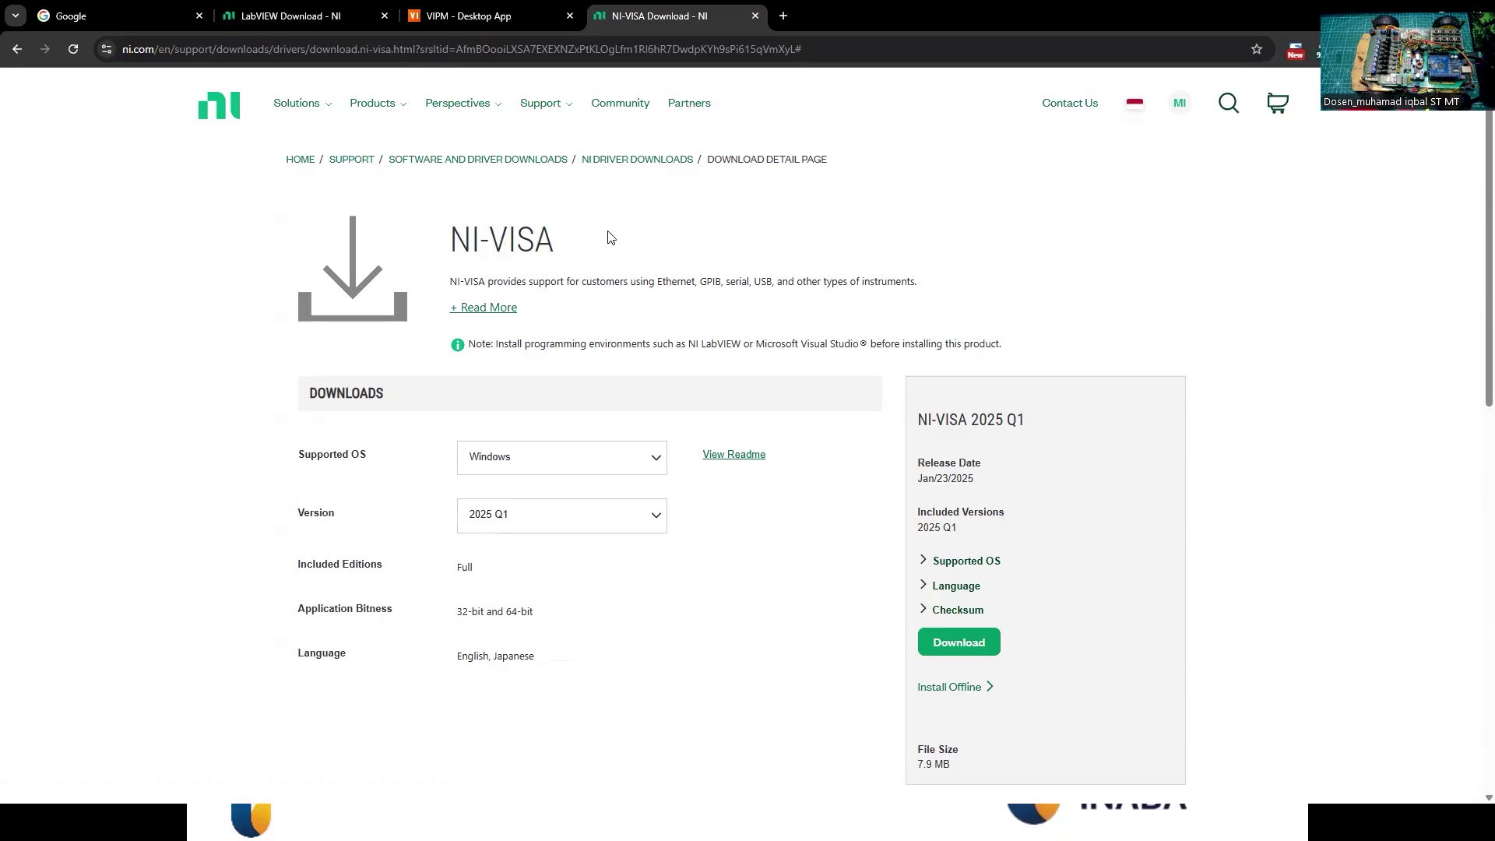
scroll(779, 372, "down", 2)
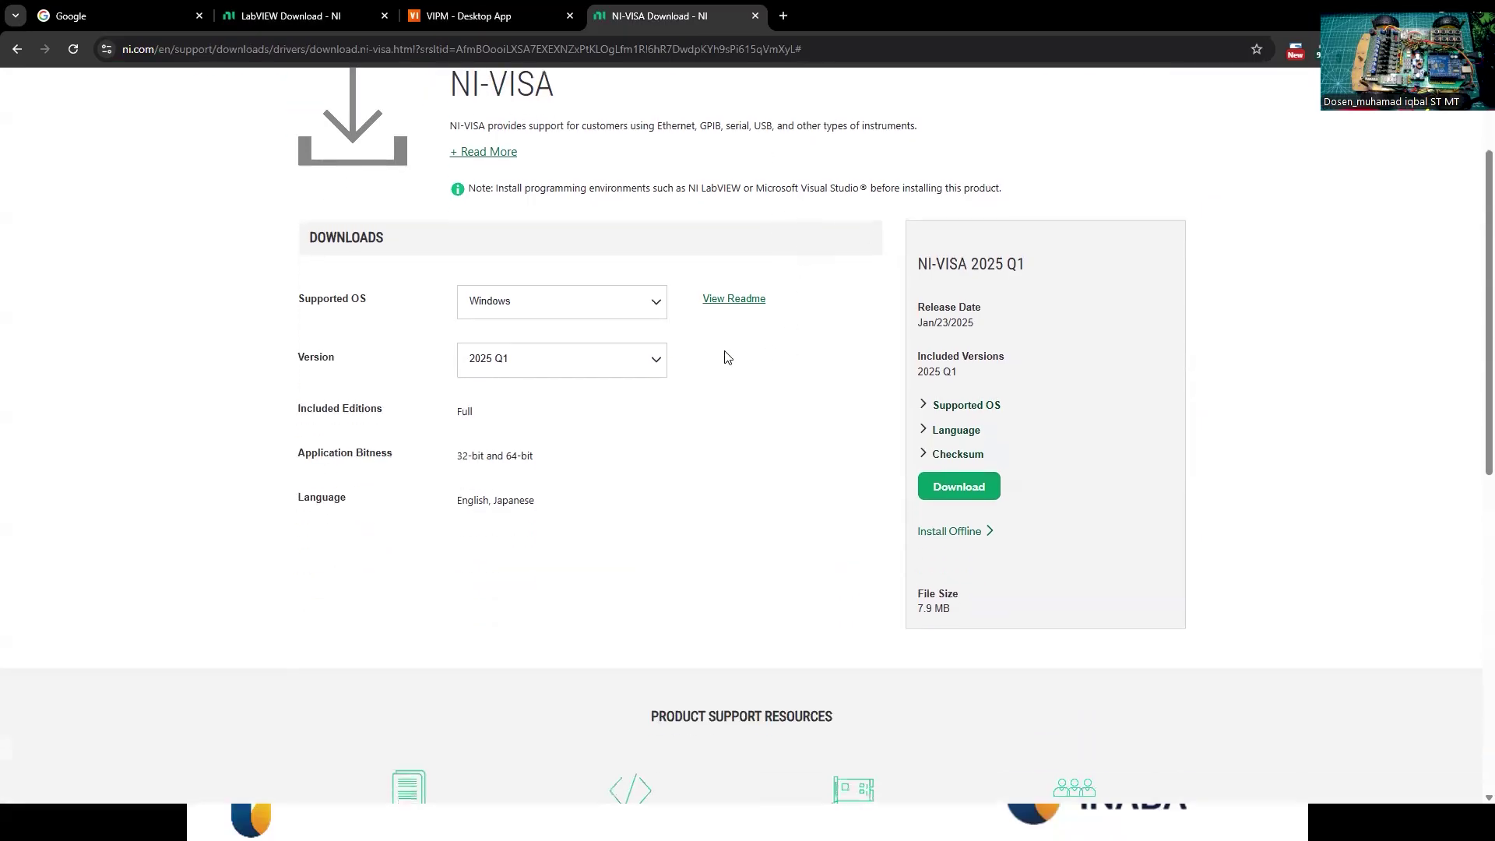
scroll(666, 343, "down", 2)
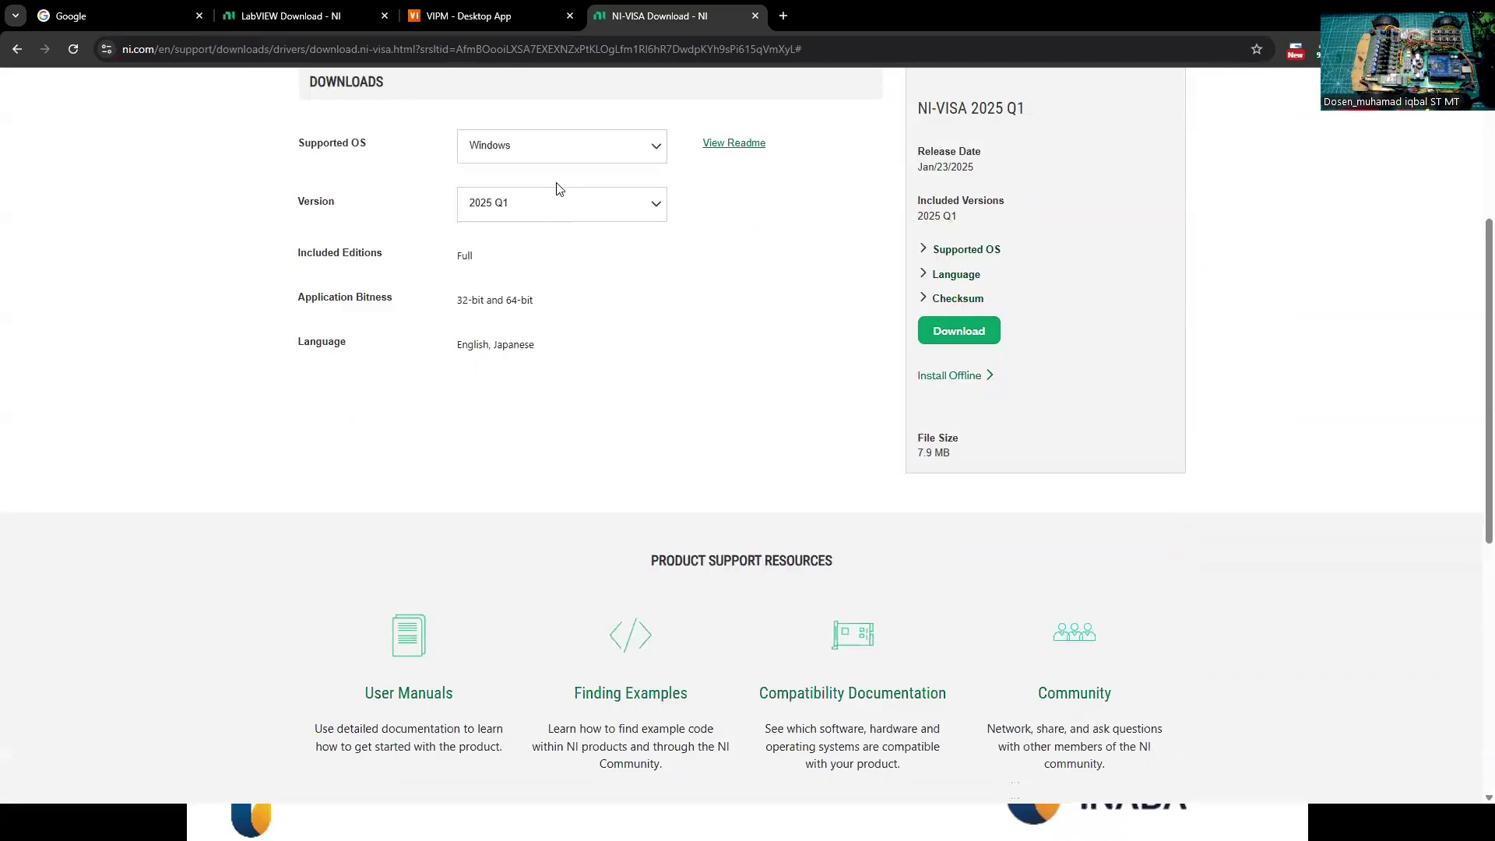
left_click(564, 149)
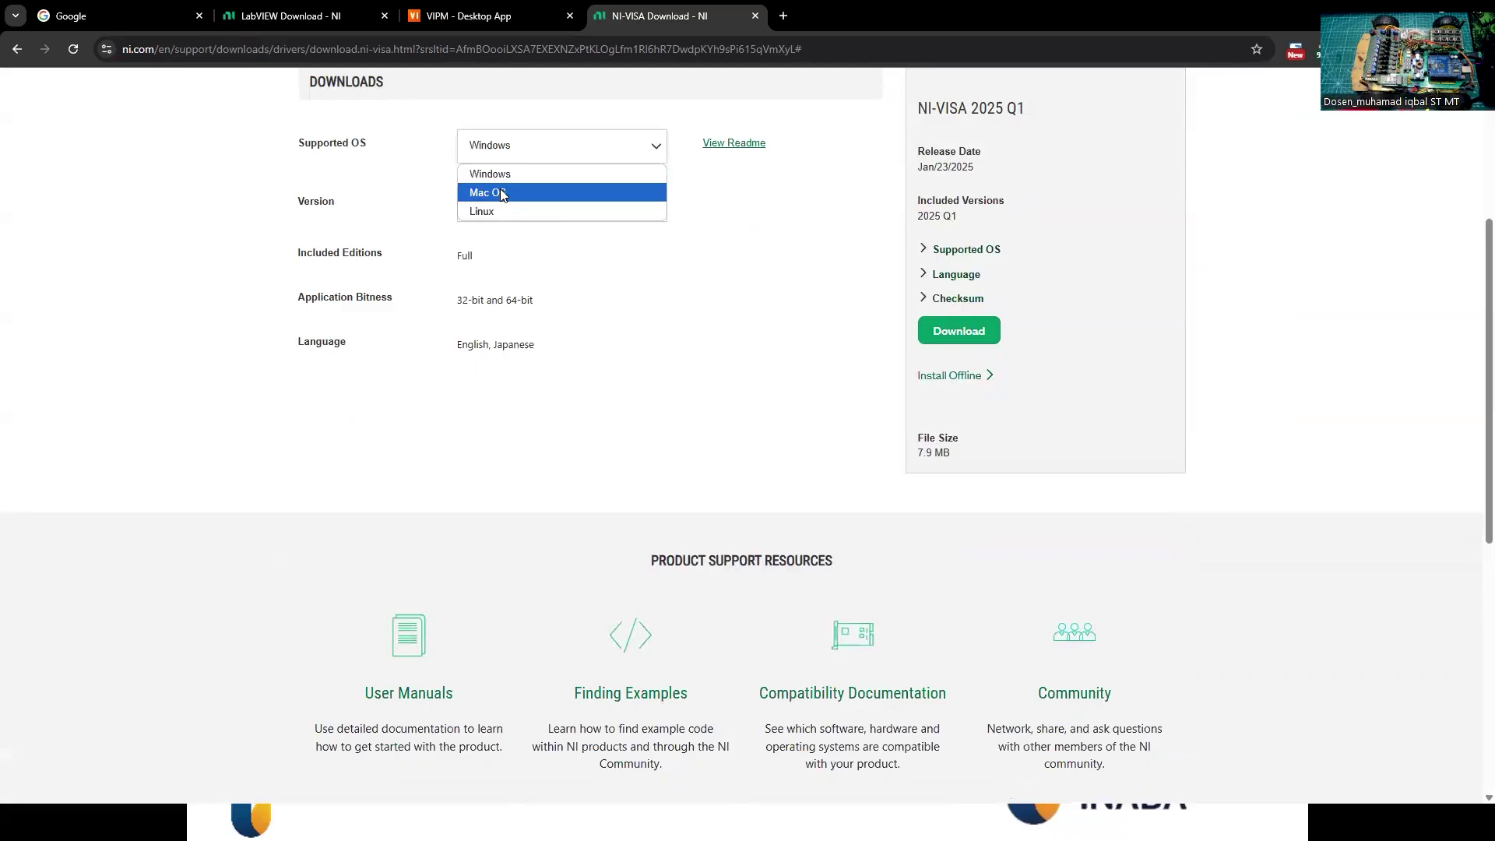
scroll(761, 287, "up", 2)
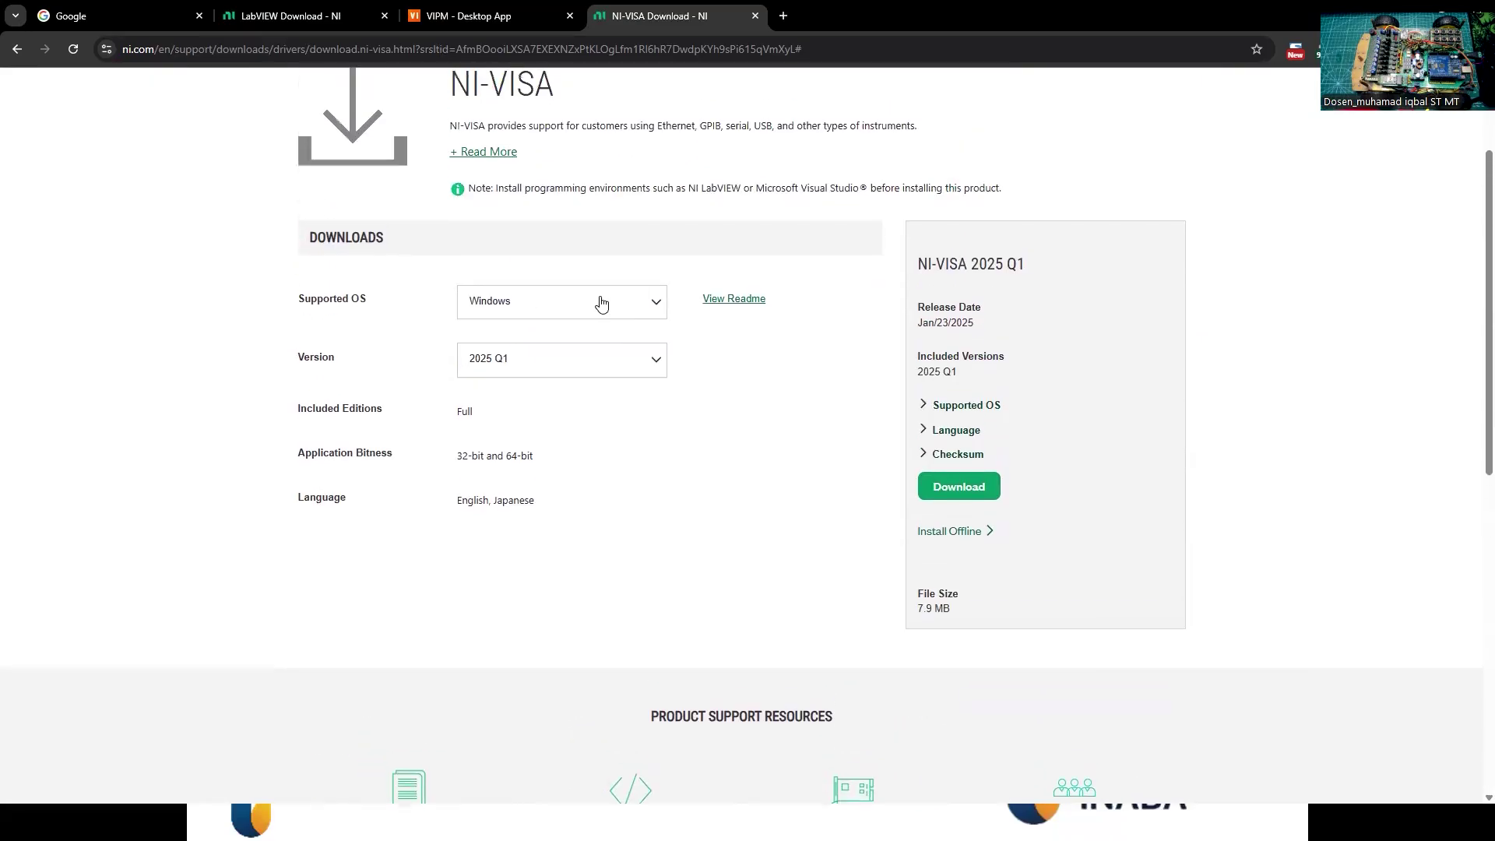
Step: Examine the NI-VISA versions offered for Windows and the download details of version 2025 Q1
left_click(487, 355)
scroll(568, 470, "down", 3)
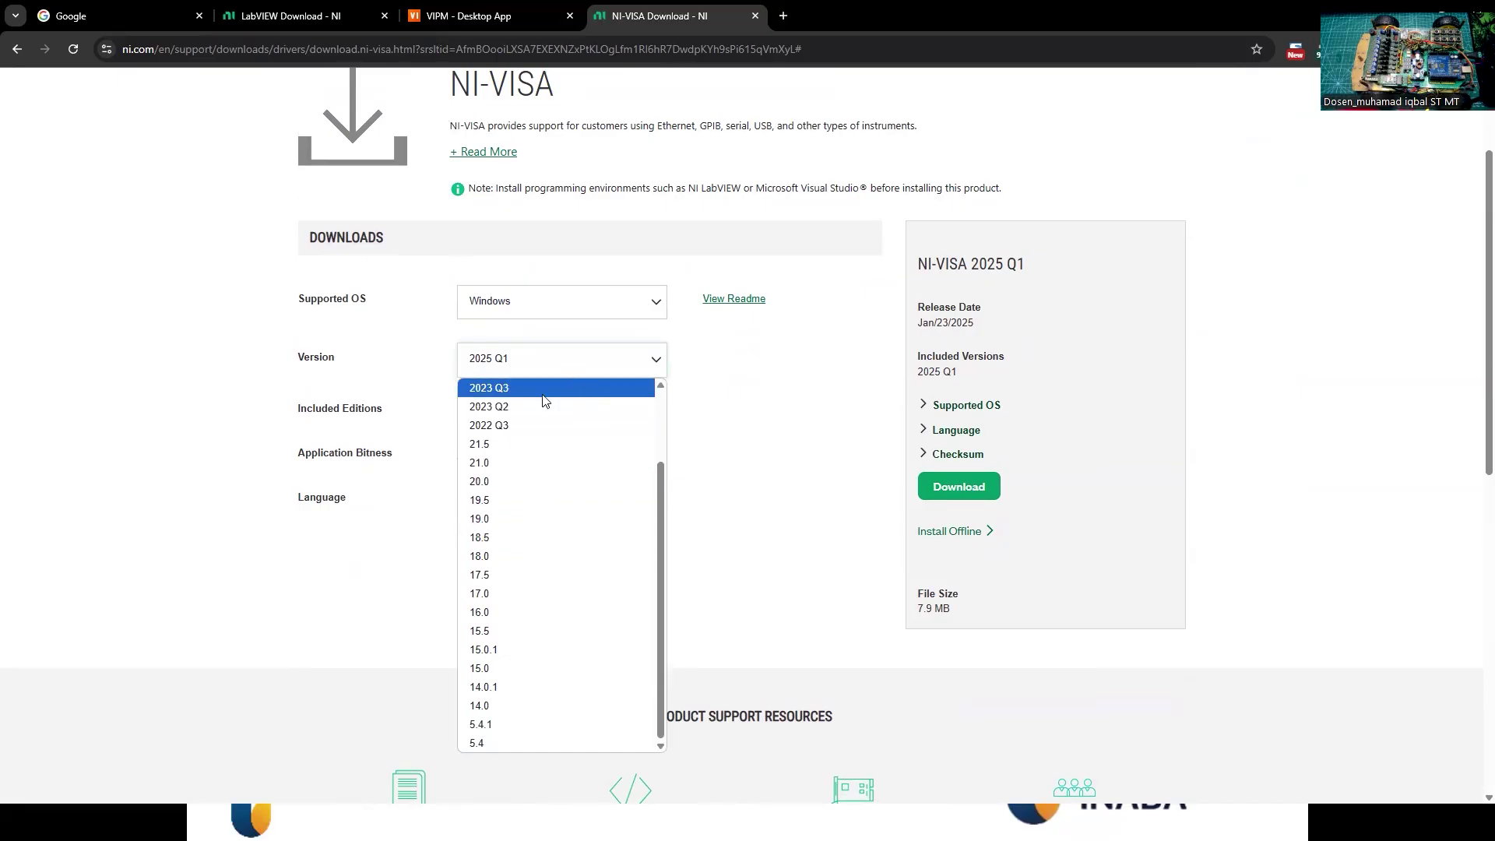
scroll(542, 400, "up", 3)
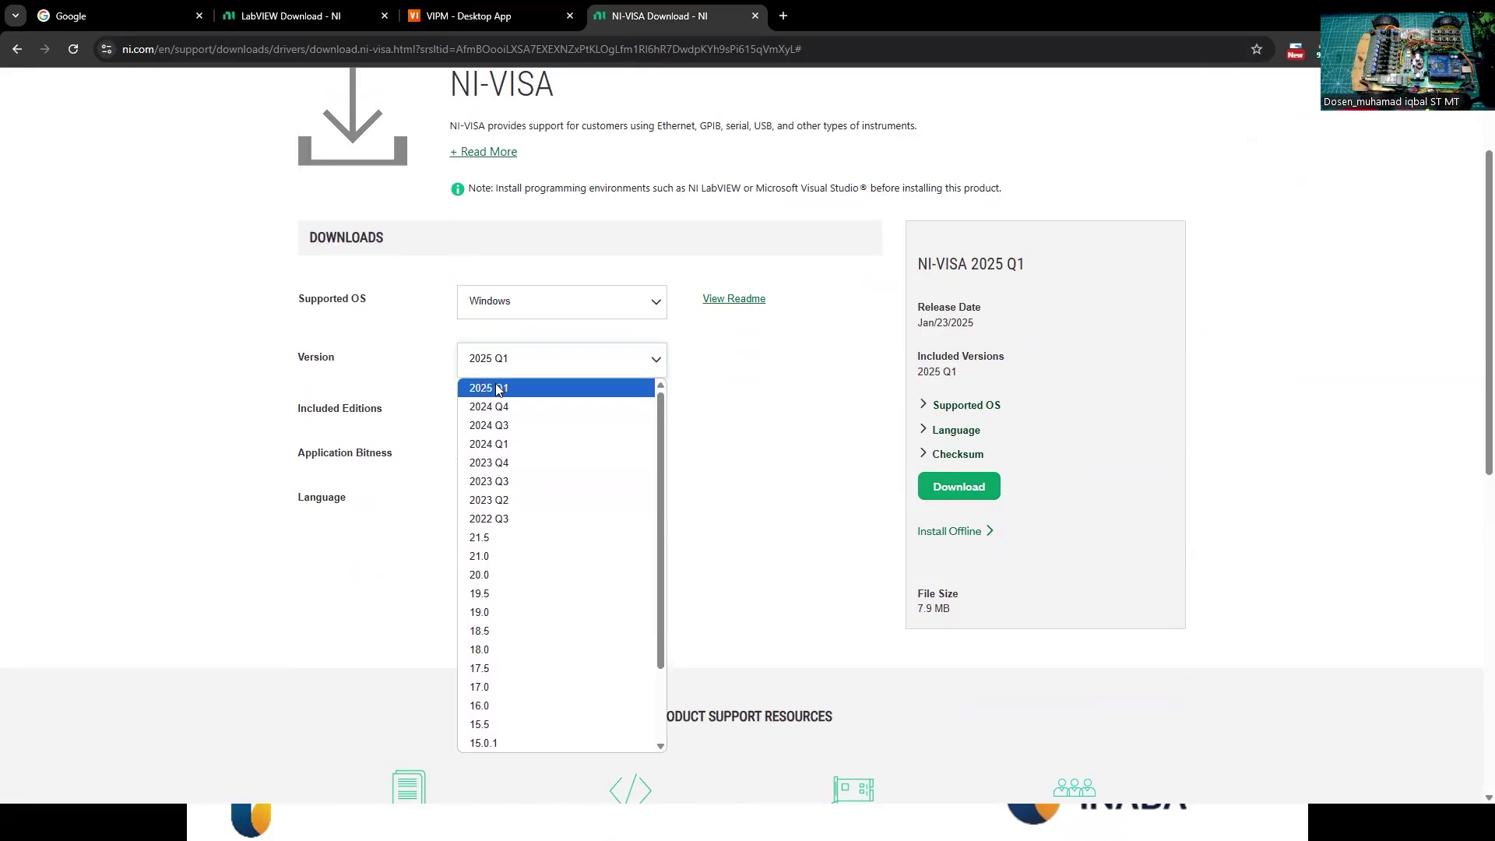
left_click(734, 418)
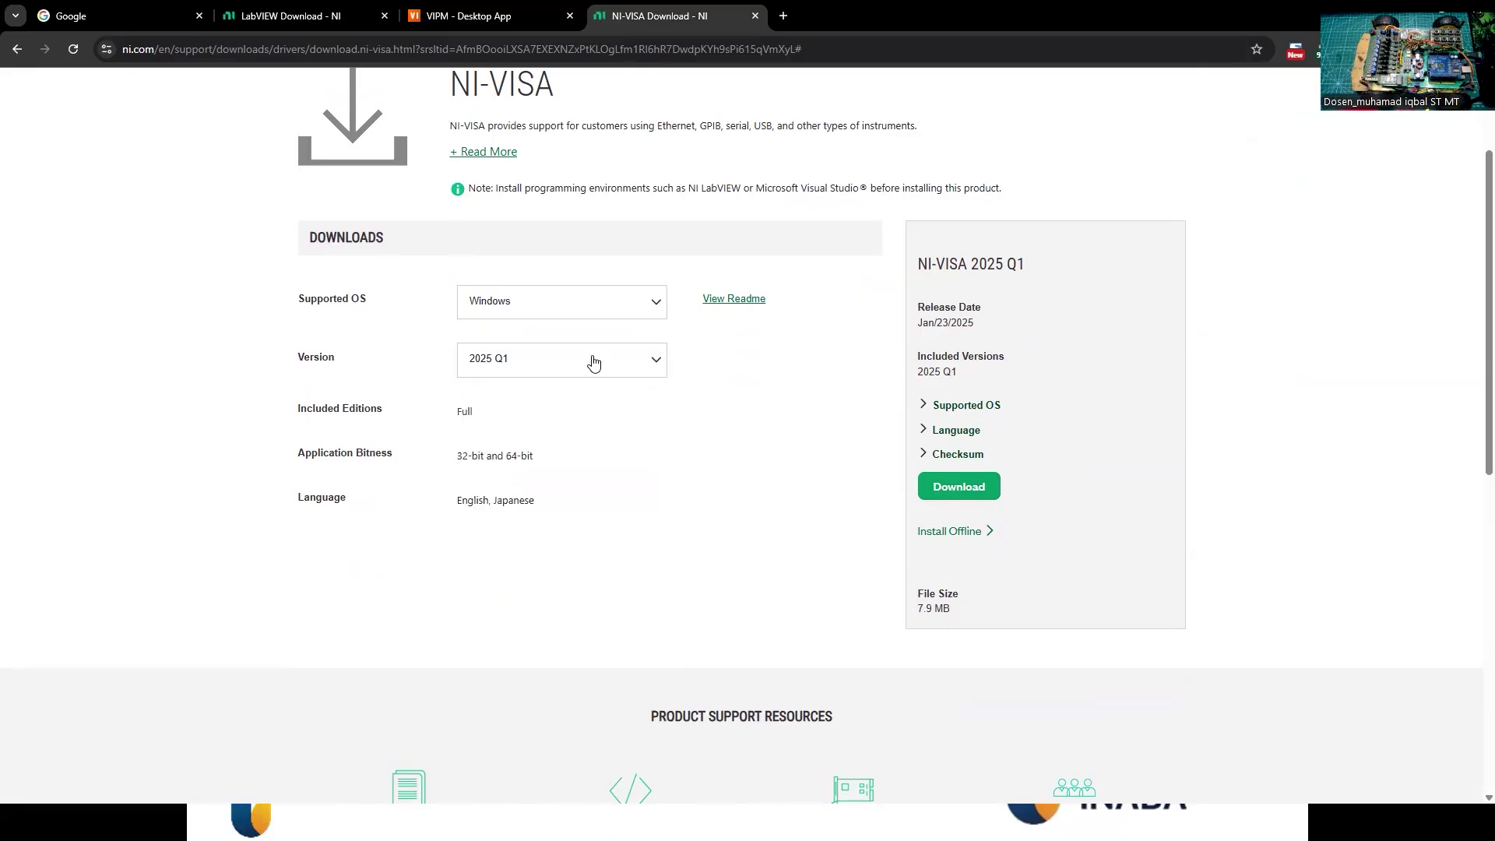
scroll(742, 435, "down", 1)
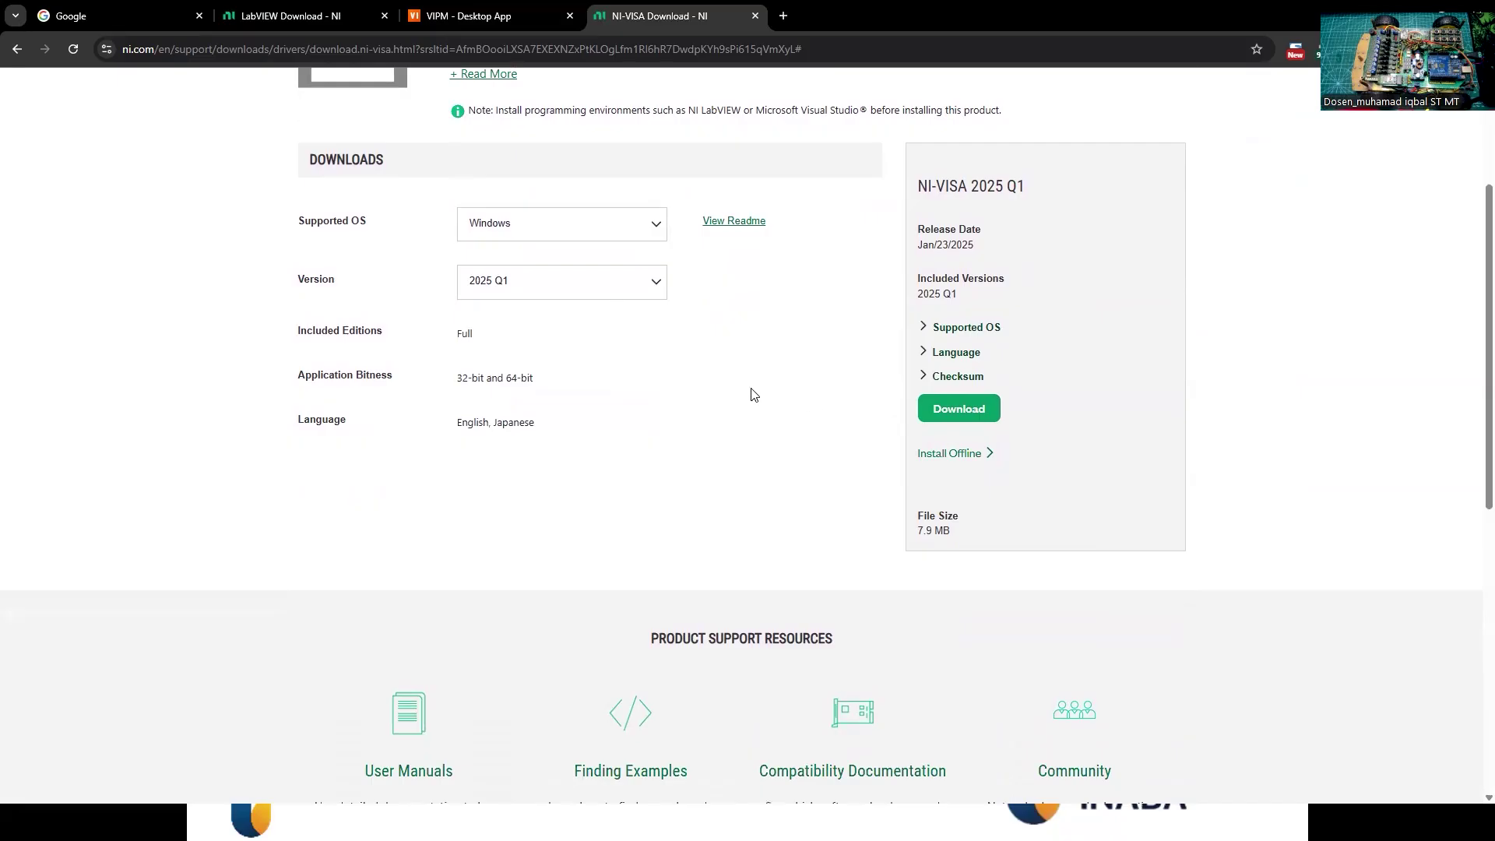
scroll(755, 394, "up", 2)
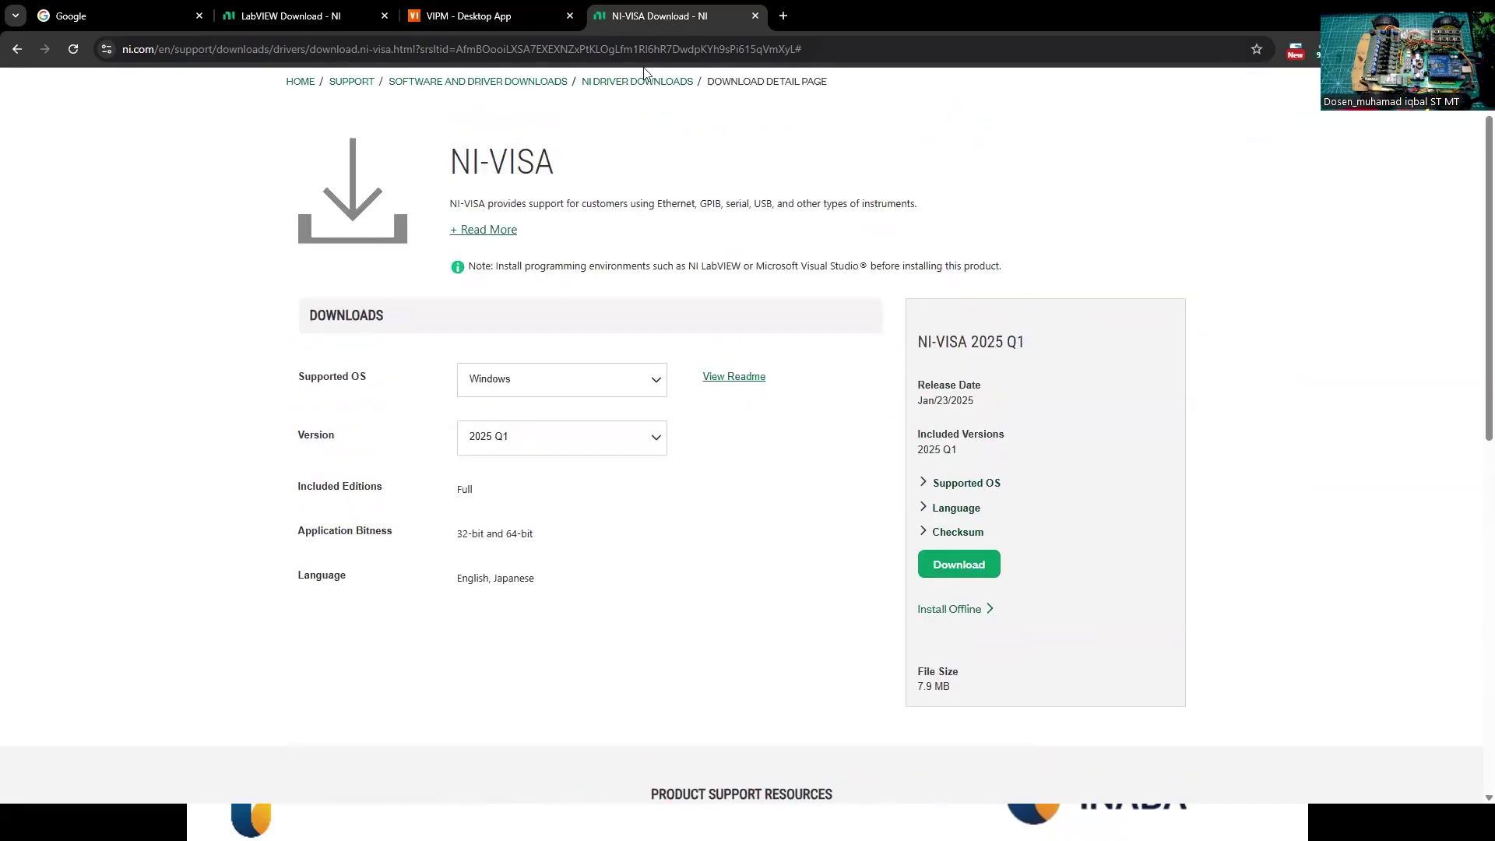
scroll(834, 417, "down", 2)
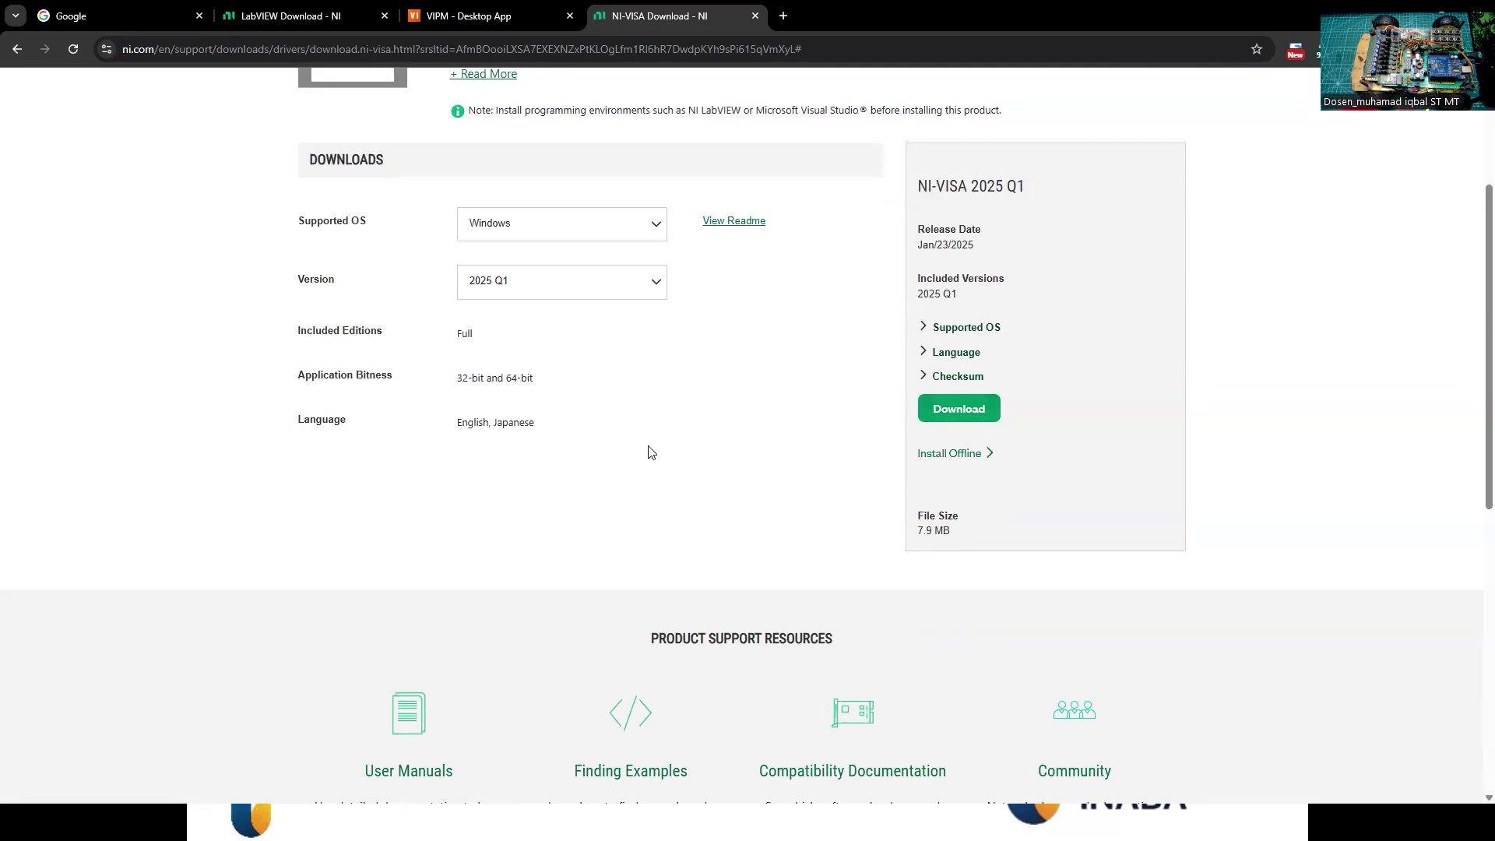
Step: Request the offline installer for NI-VISA 2025 Q1 and start its download
left_click(973, 464)
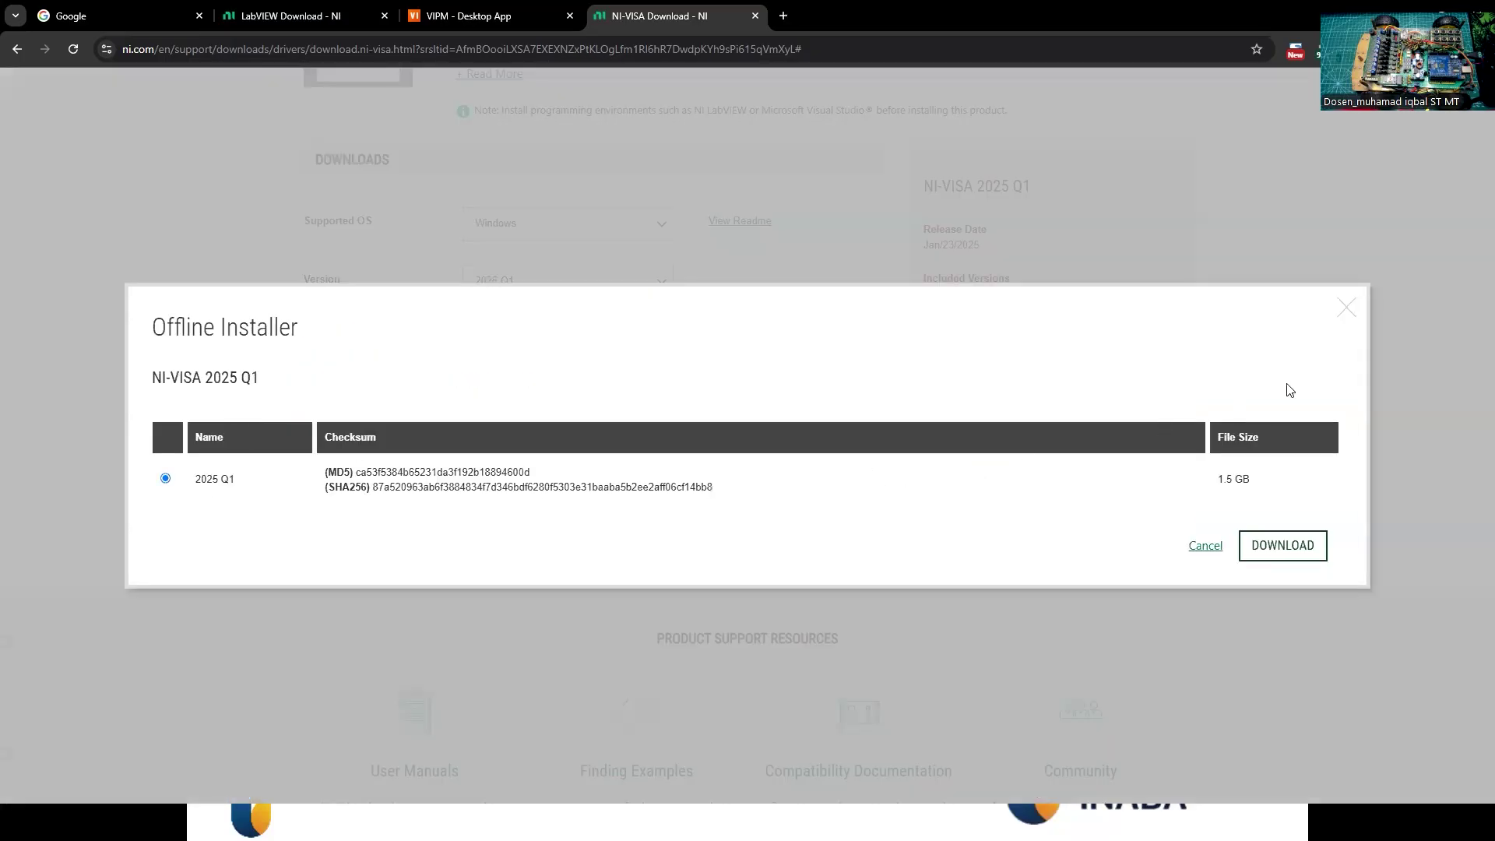
left_click(1286, 556)
left_click(619, 630)
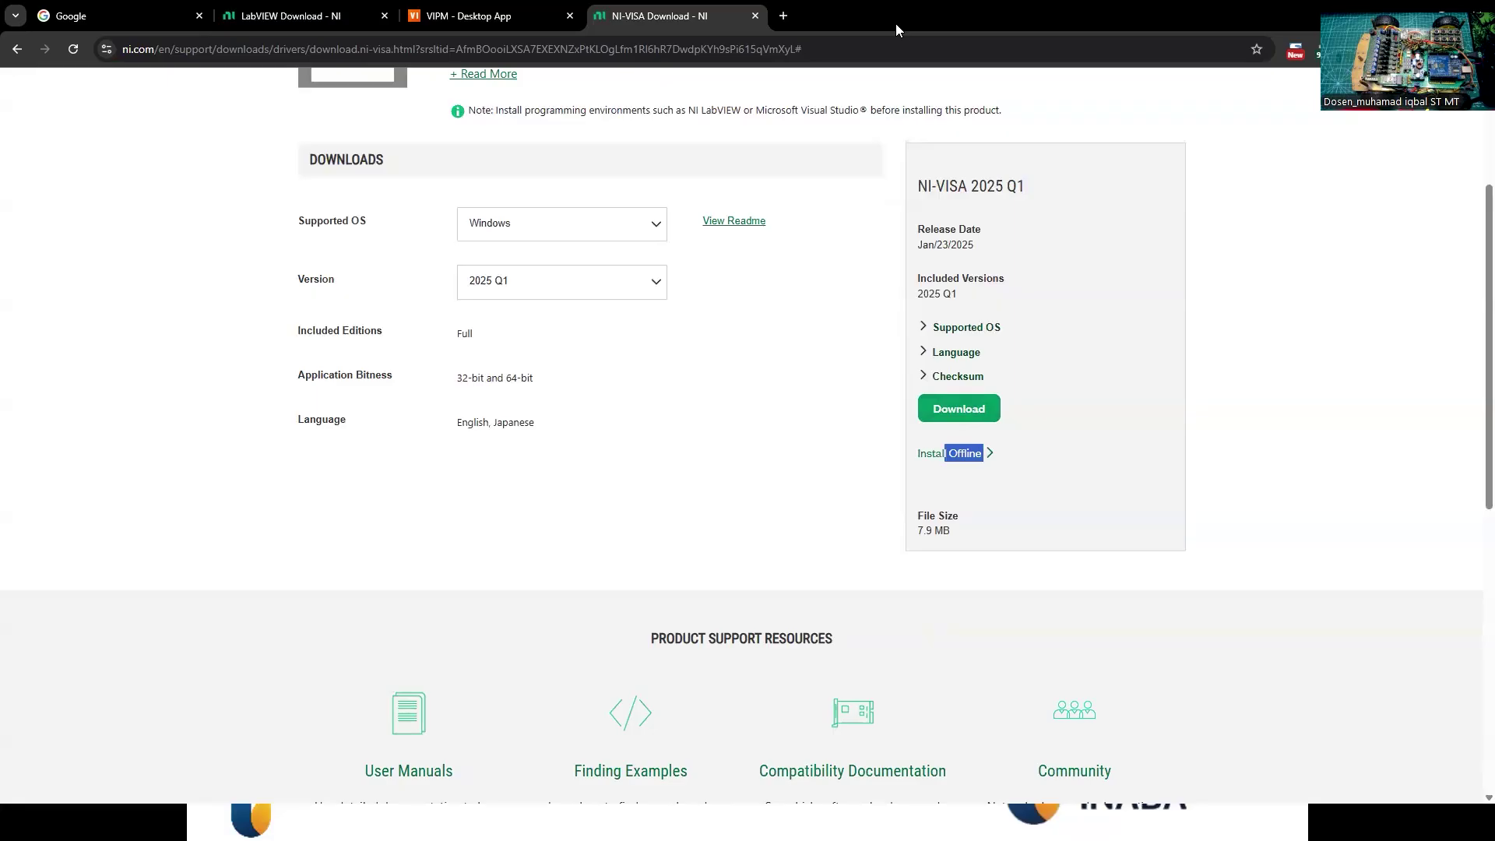
Step: Switch to the download folder in File Explorer and look over the downloaded NI-VISA and LabVIEW installer images
double_click(815, 6)
key("super+Tab")
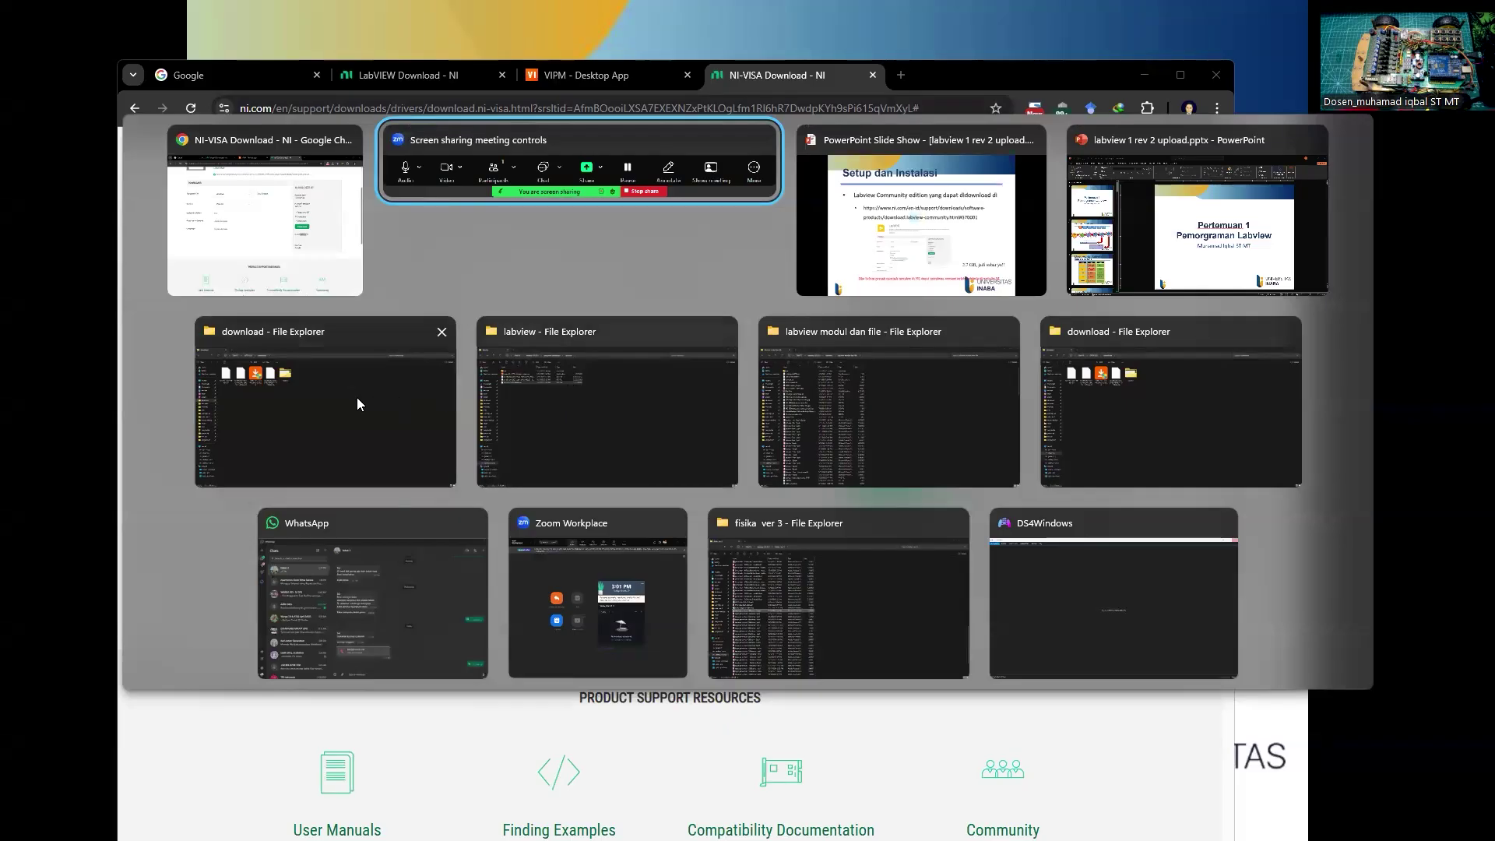
left_click(324, 404)
left_click(200, 171)
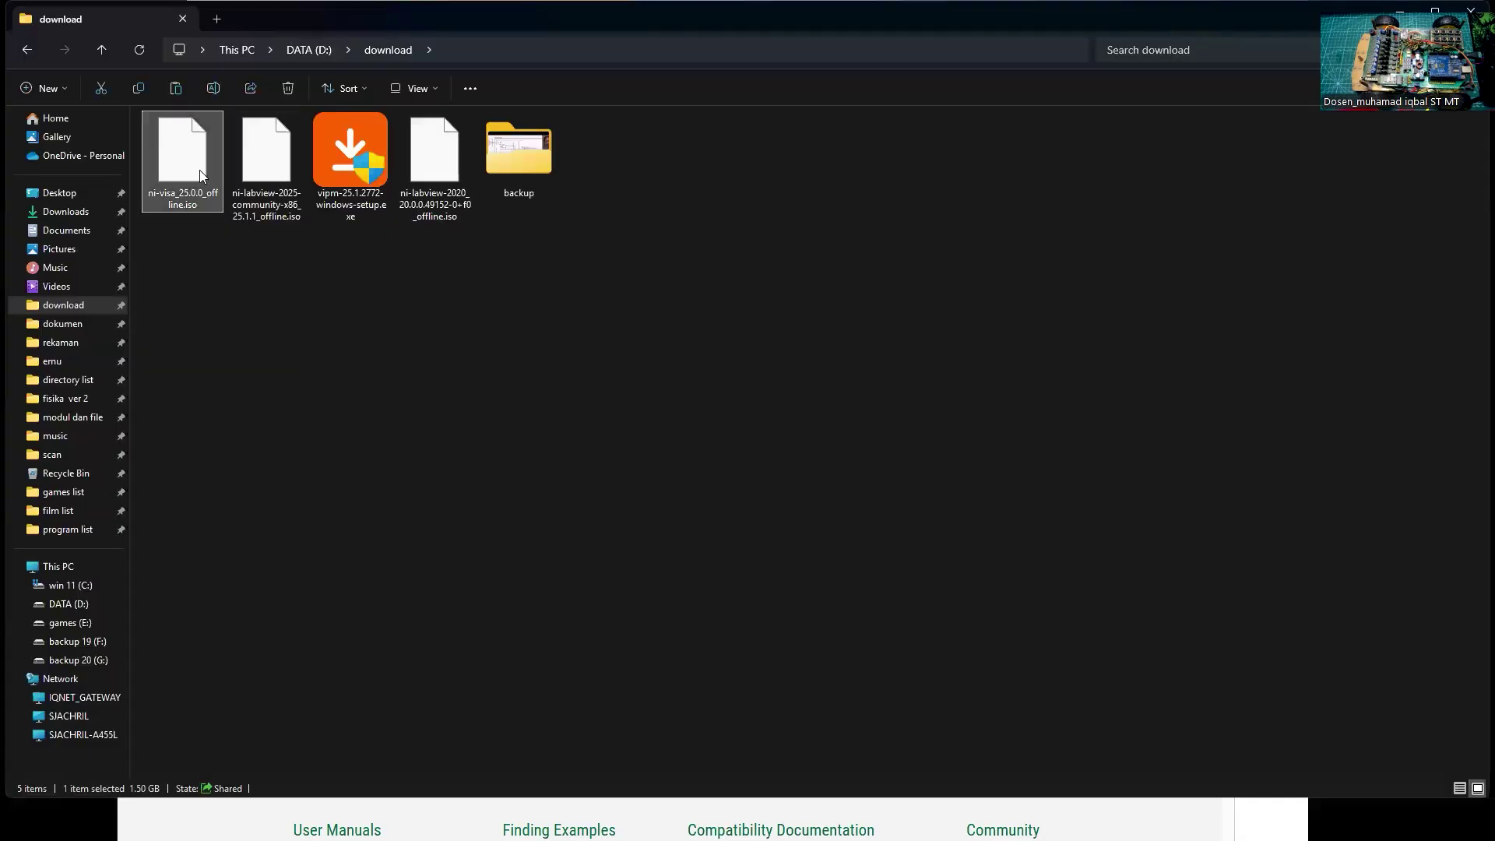
left_click(263, 176)
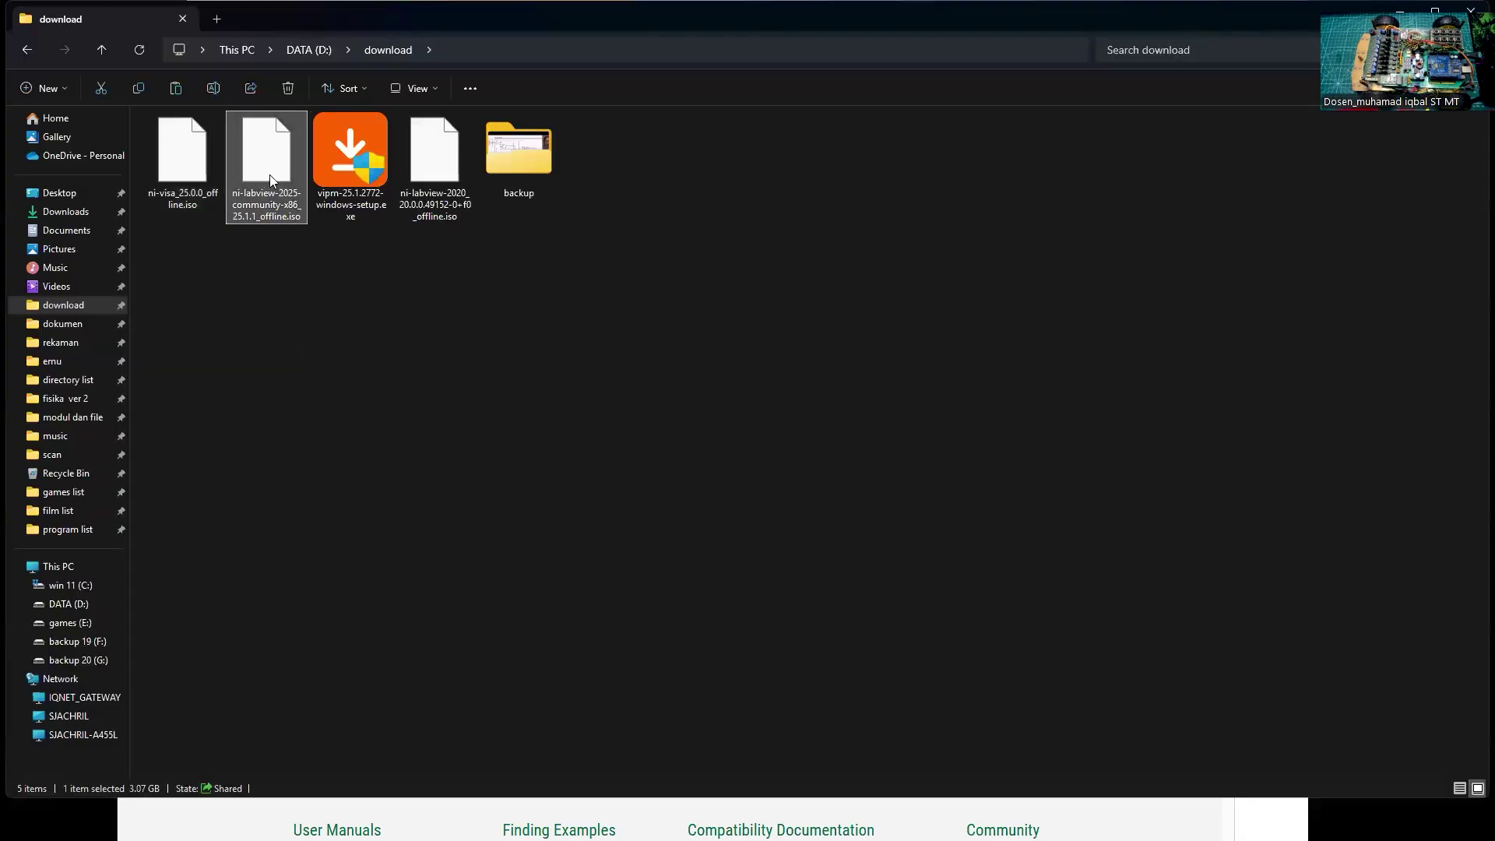
left_click(437, 175)
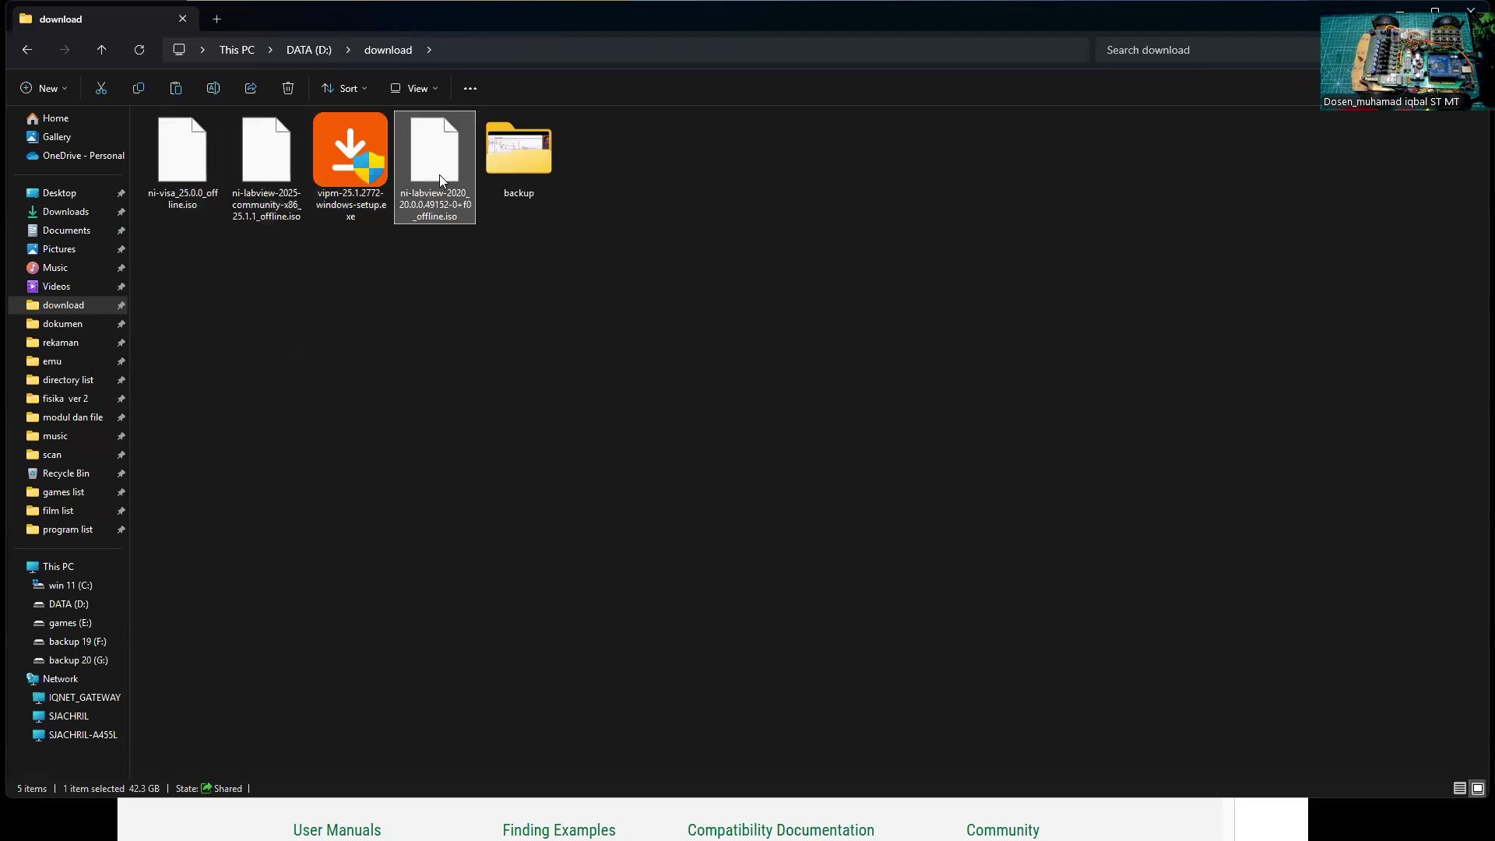
Step: Mount ni-labview-2025-community-x86_25.1.1_offline.iso by opening it with Windows Explorer
left_click(245, 172)
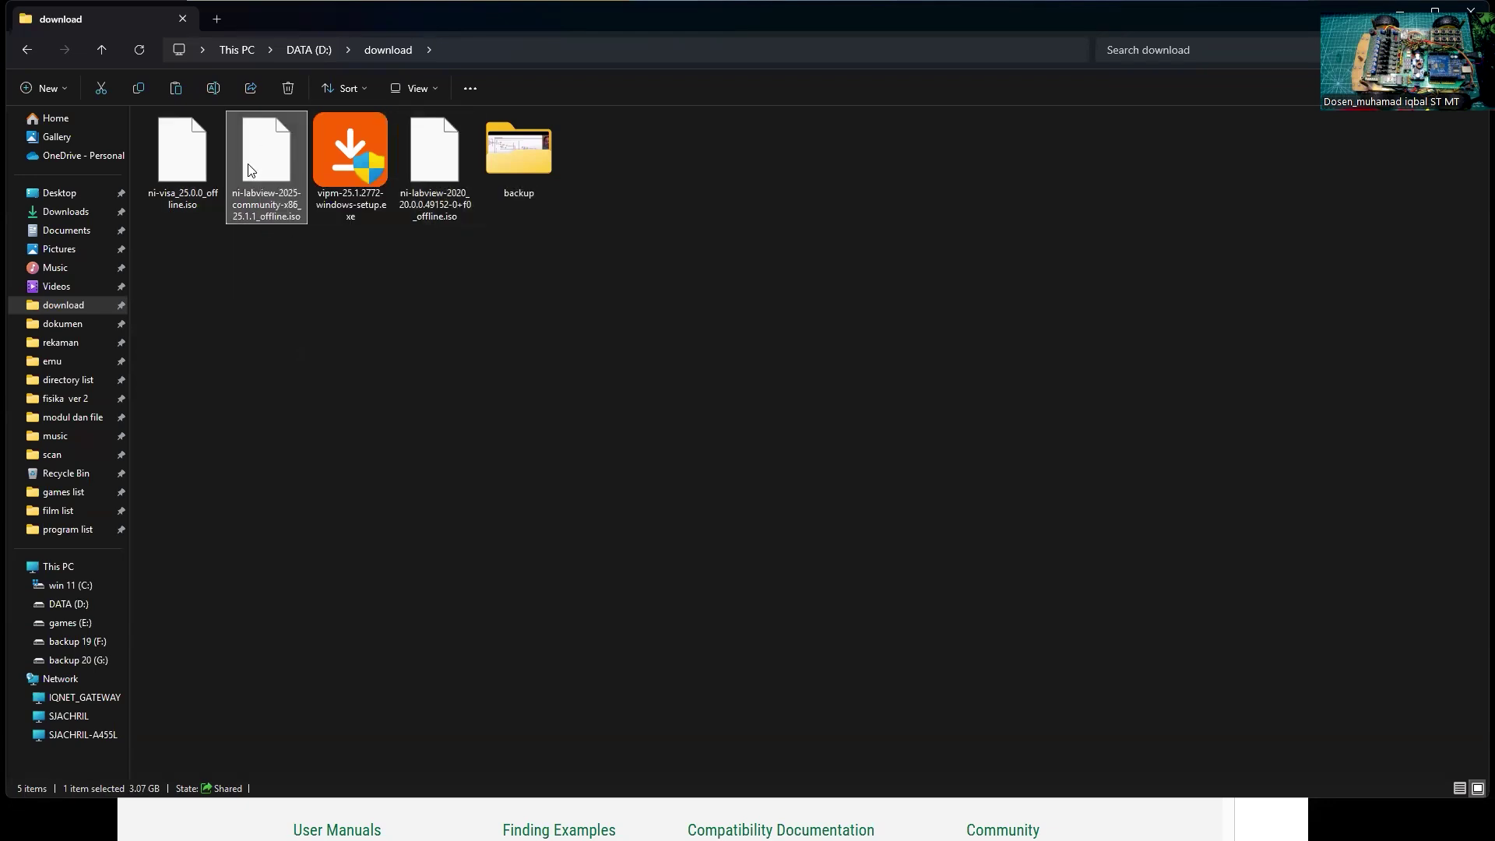
right_click(247, 165)
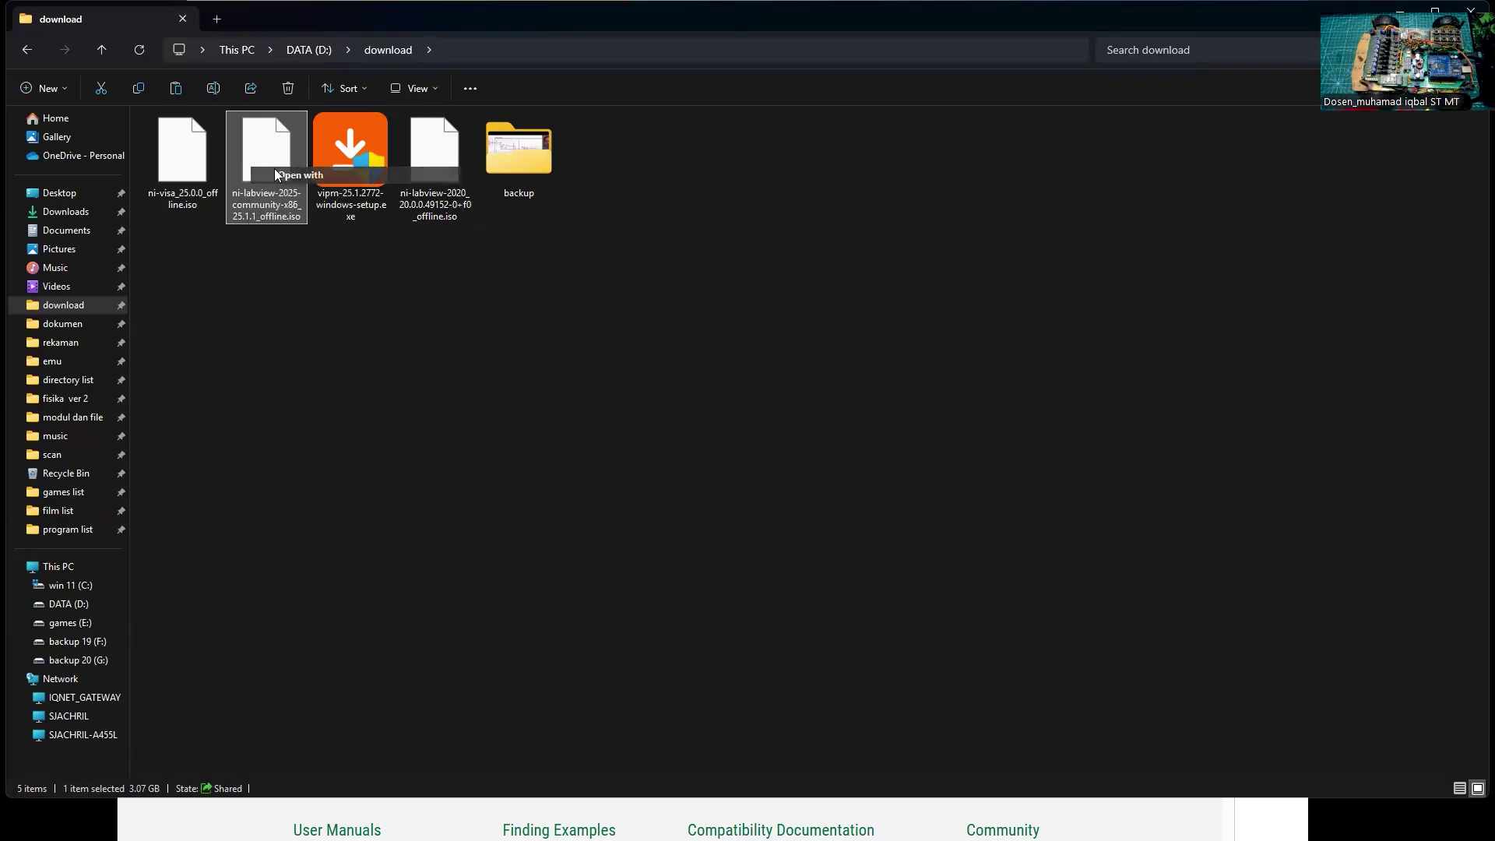
left_click(300, 175)
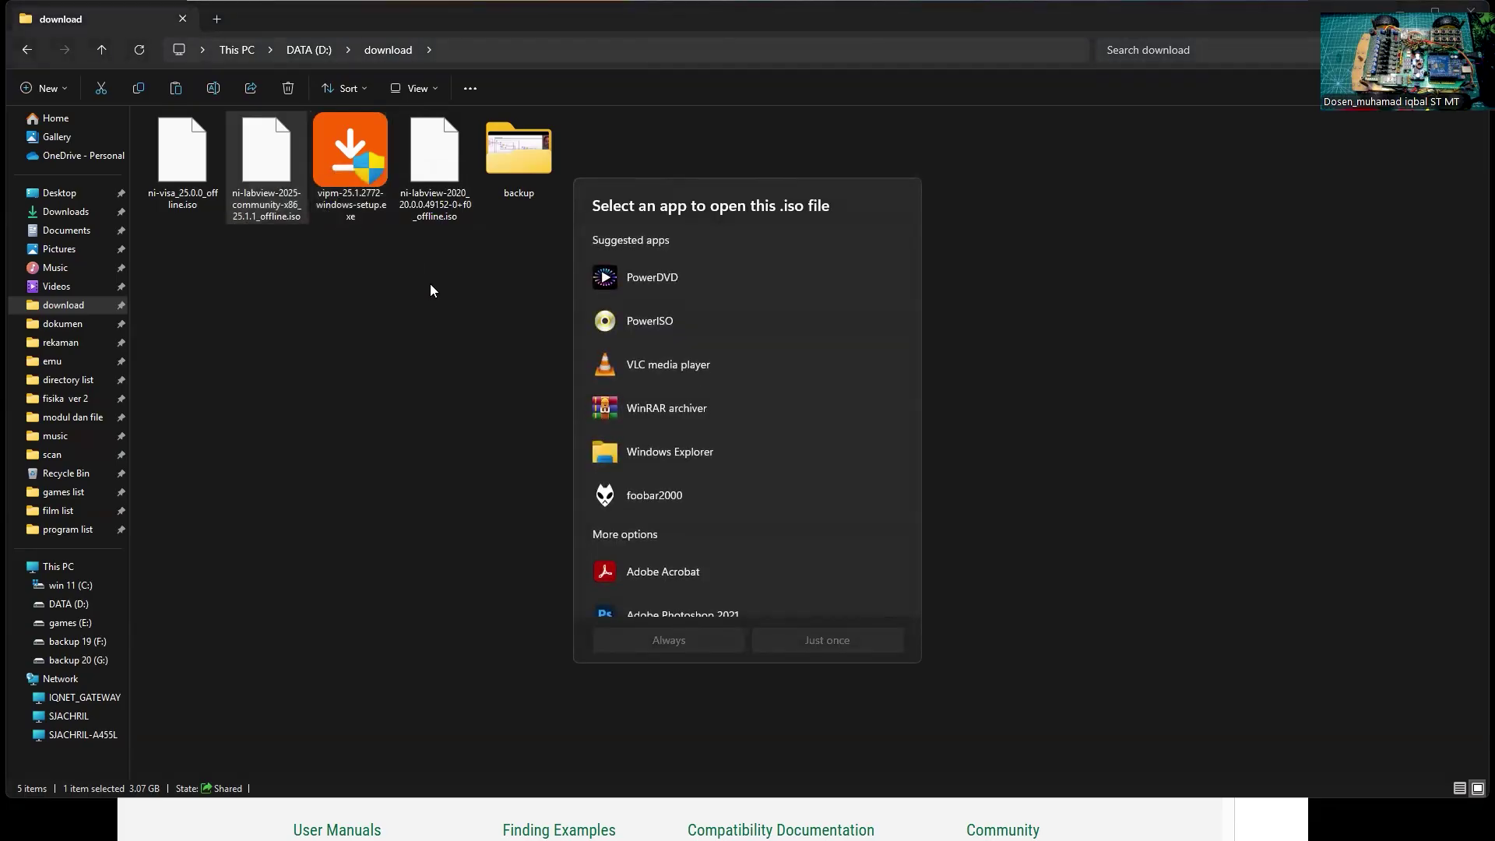
double_click(663, 457)
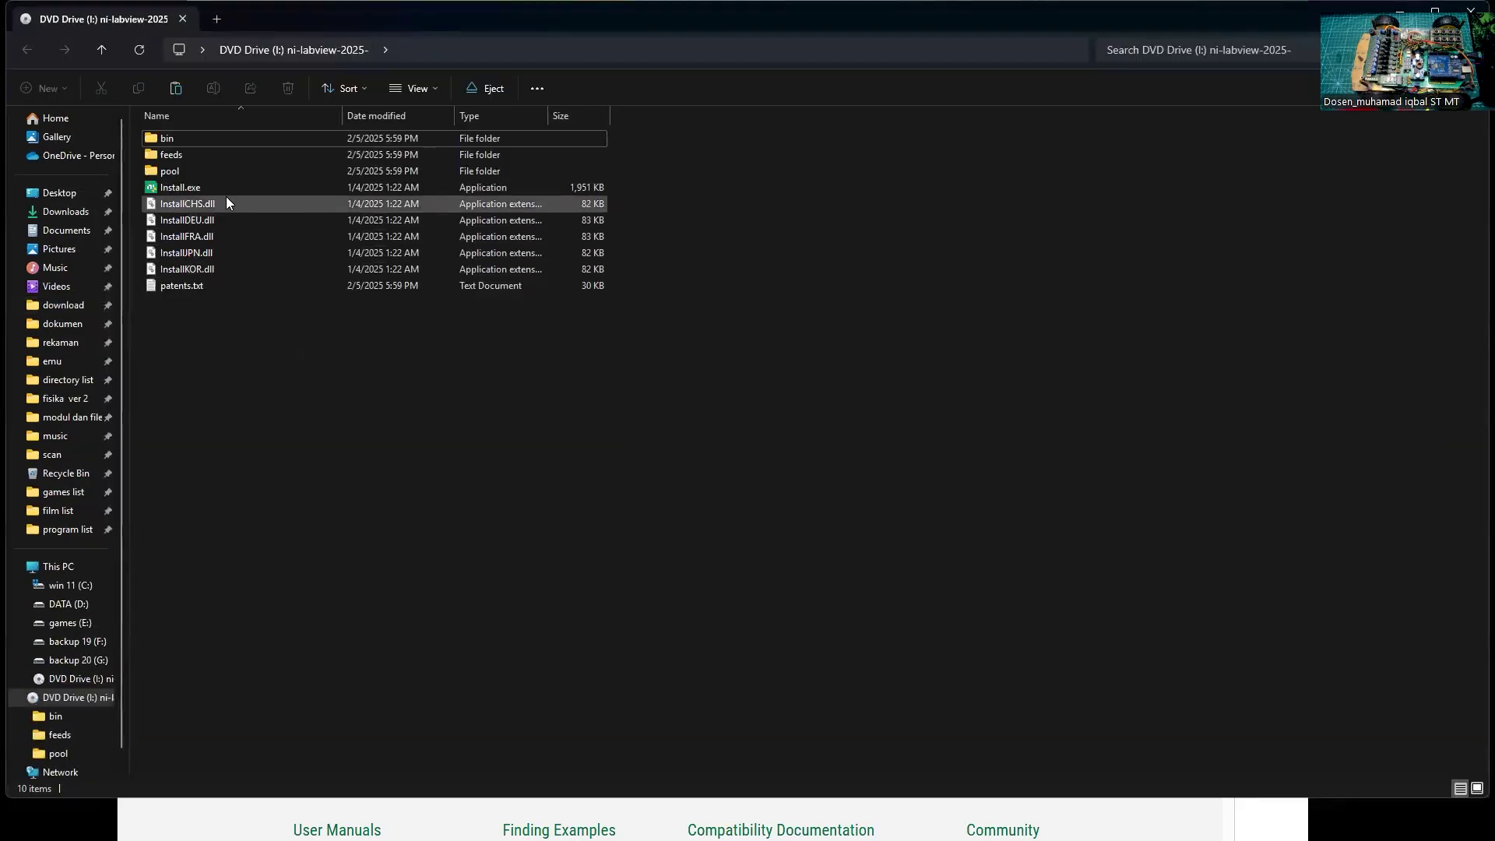
Step: Run Install.exe from the LabVIEW image and upgrade NI Package Manager, accepting its licenses and keeping Windows fast startup set to be disabled
double_click(221, 189)
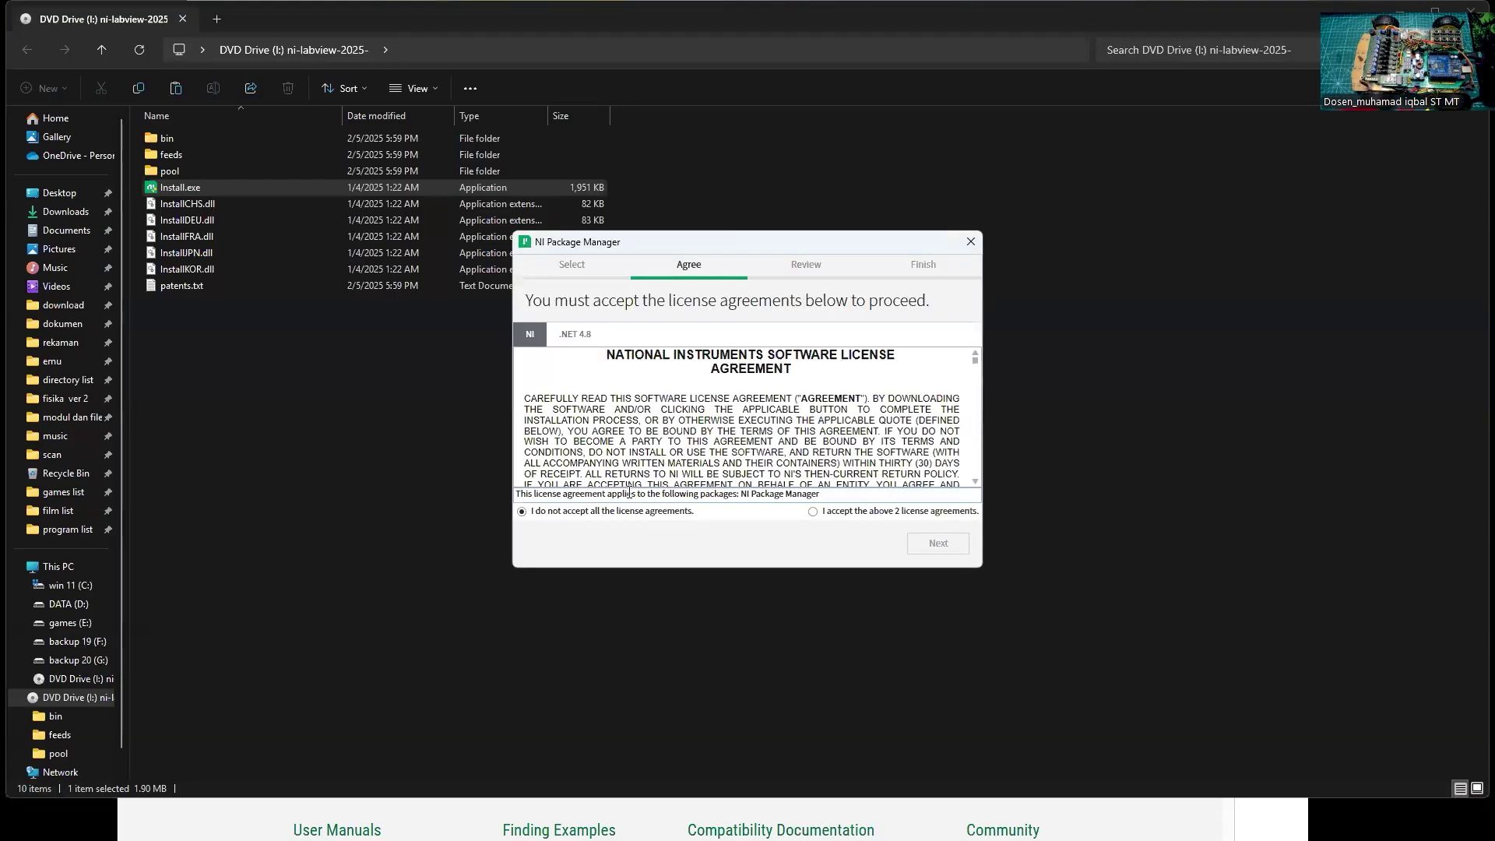
left_click(834, 513)
left_click(934, 547)
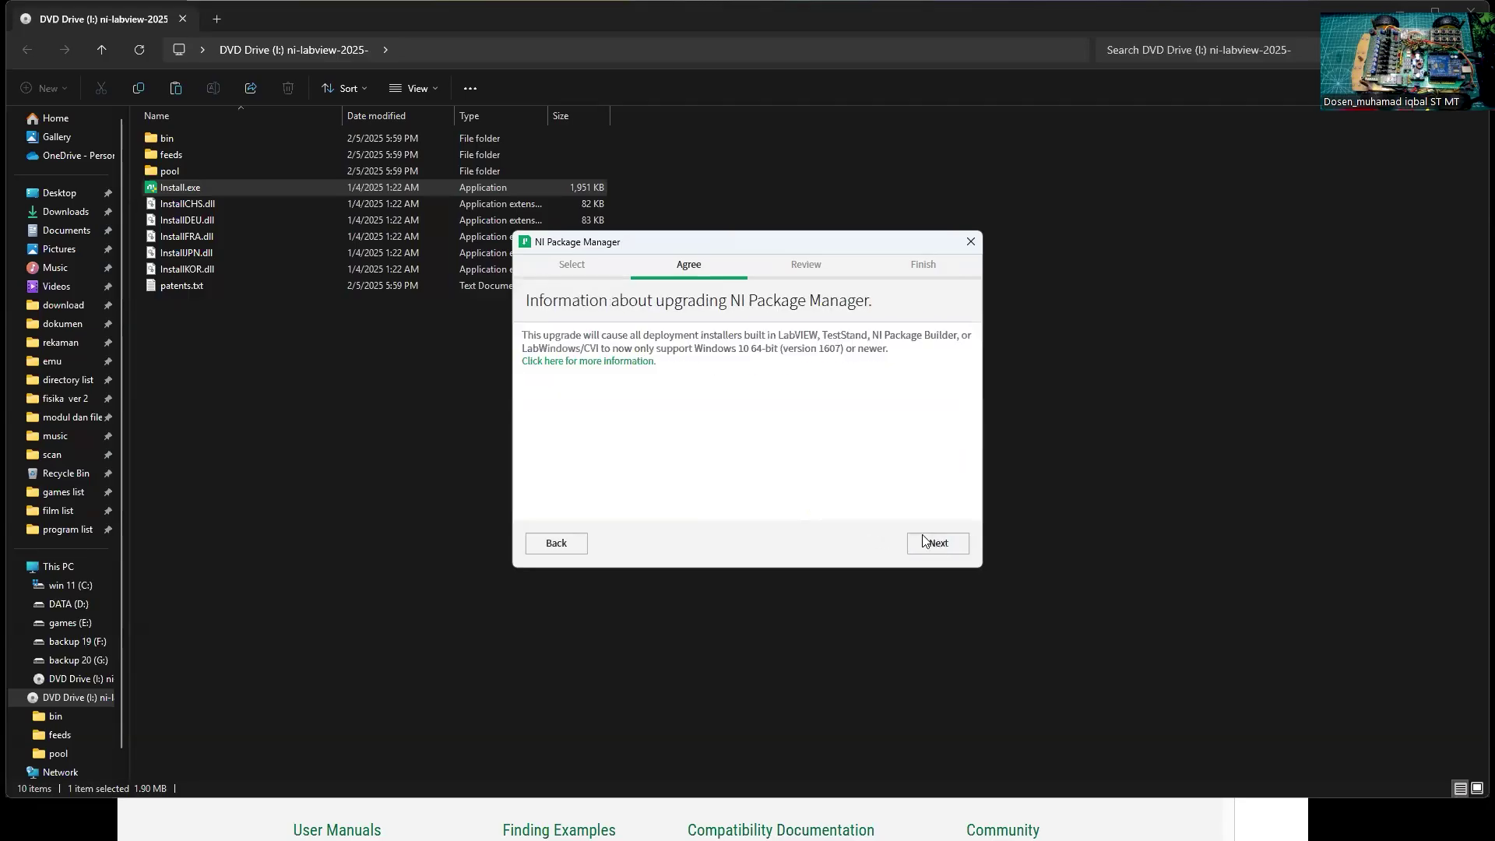
left_click(938, 543)
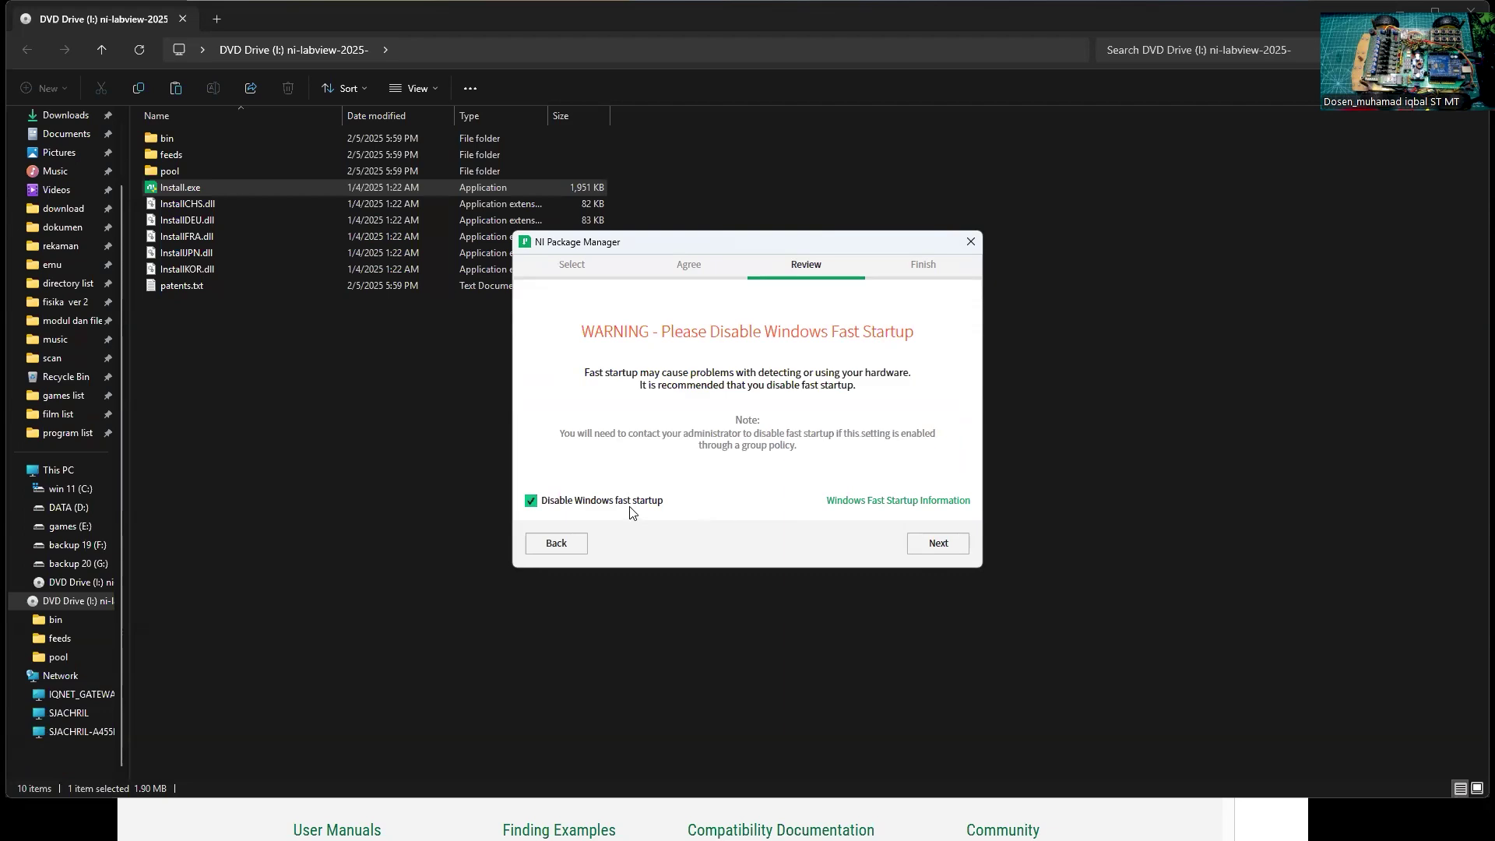
left_click(951, 548)
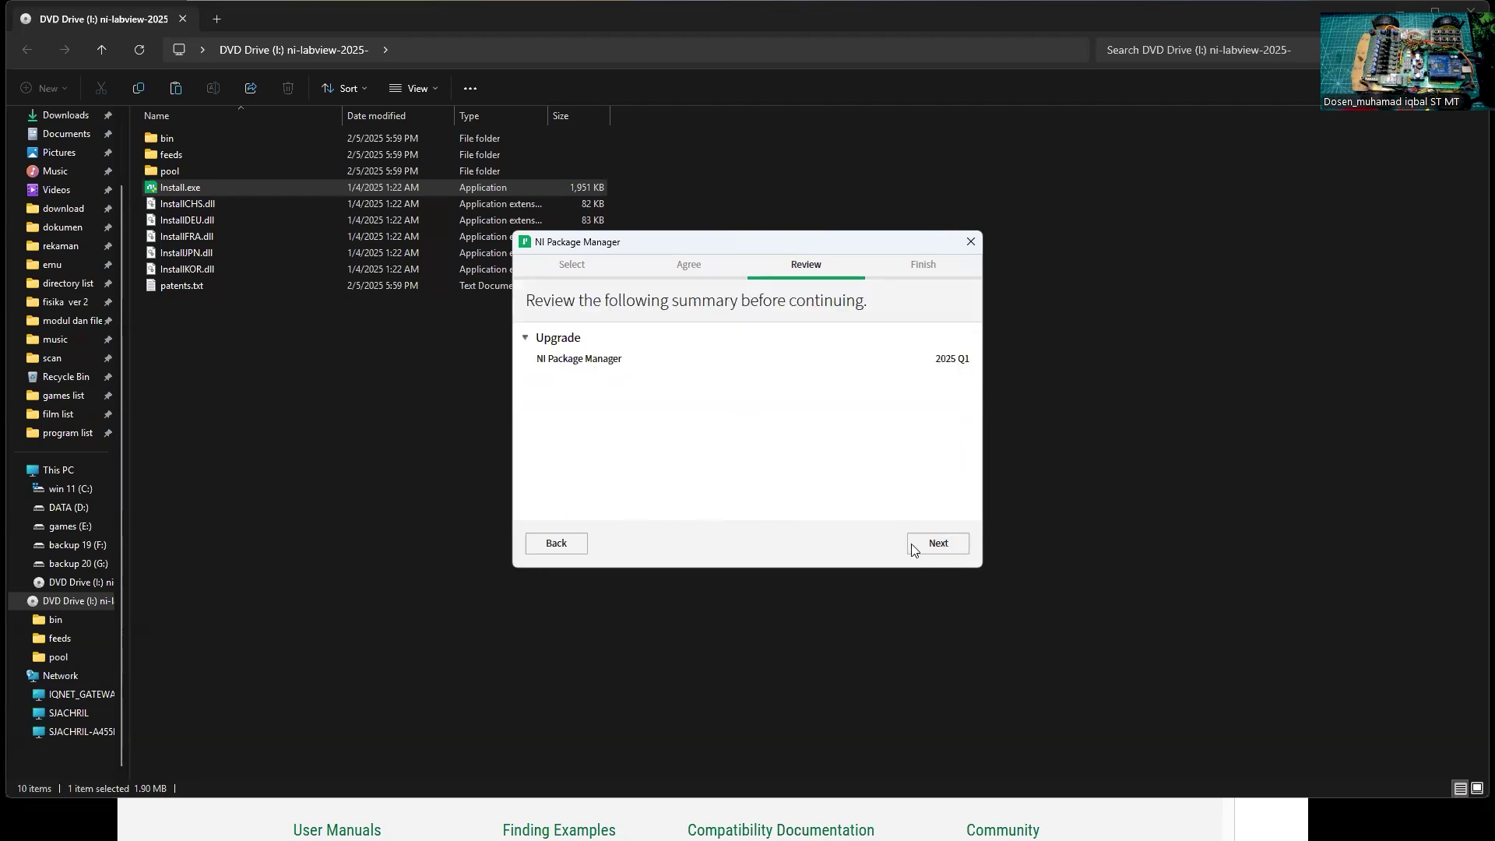
left_click(928, 543)
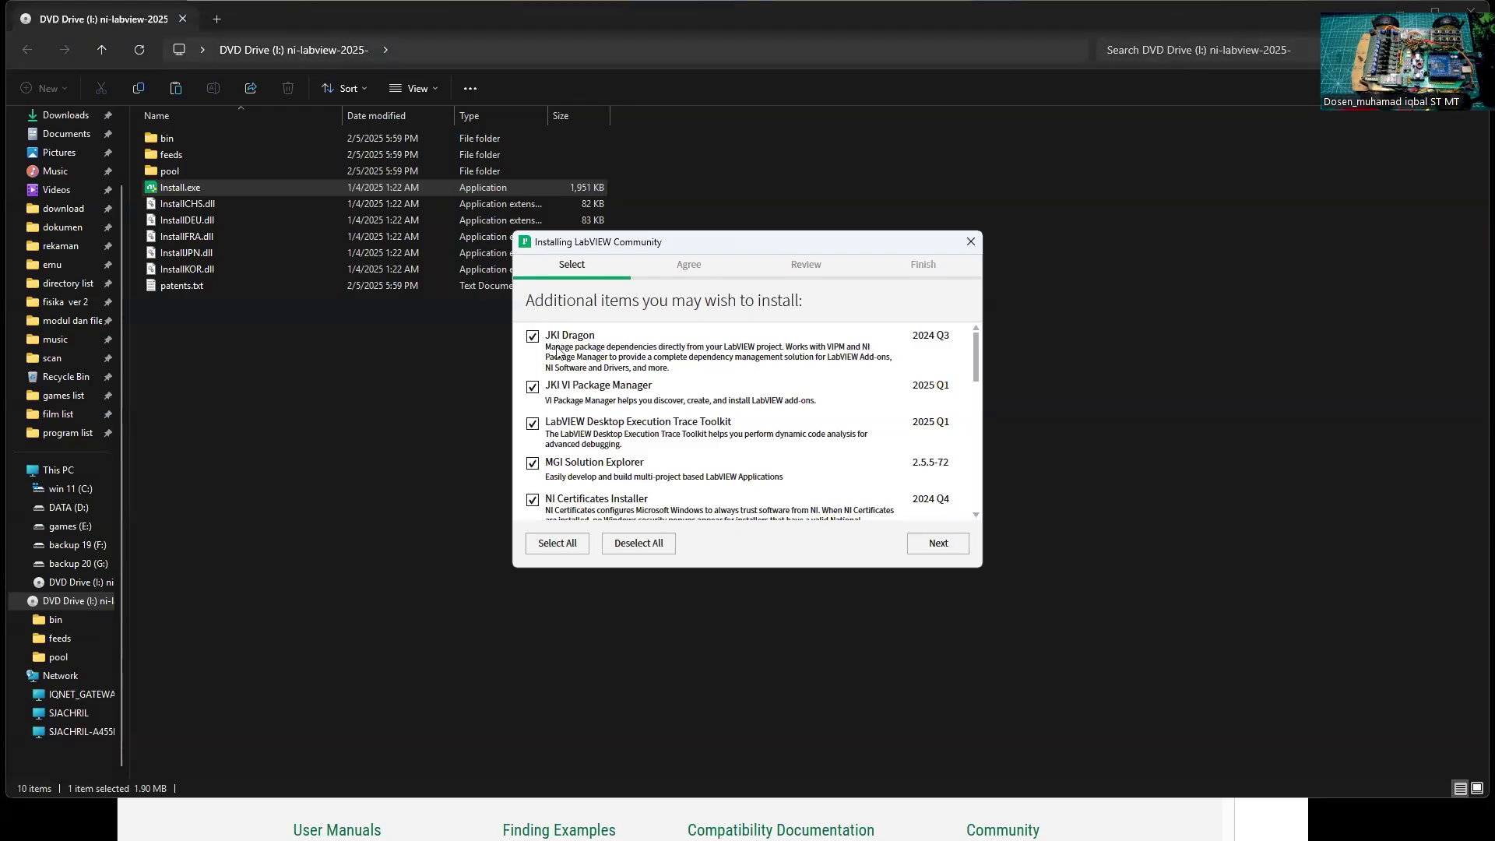
Step: Review the additional items for LabVIEW Community and continue with the default selection
scroll(680, 401, "down", 10)
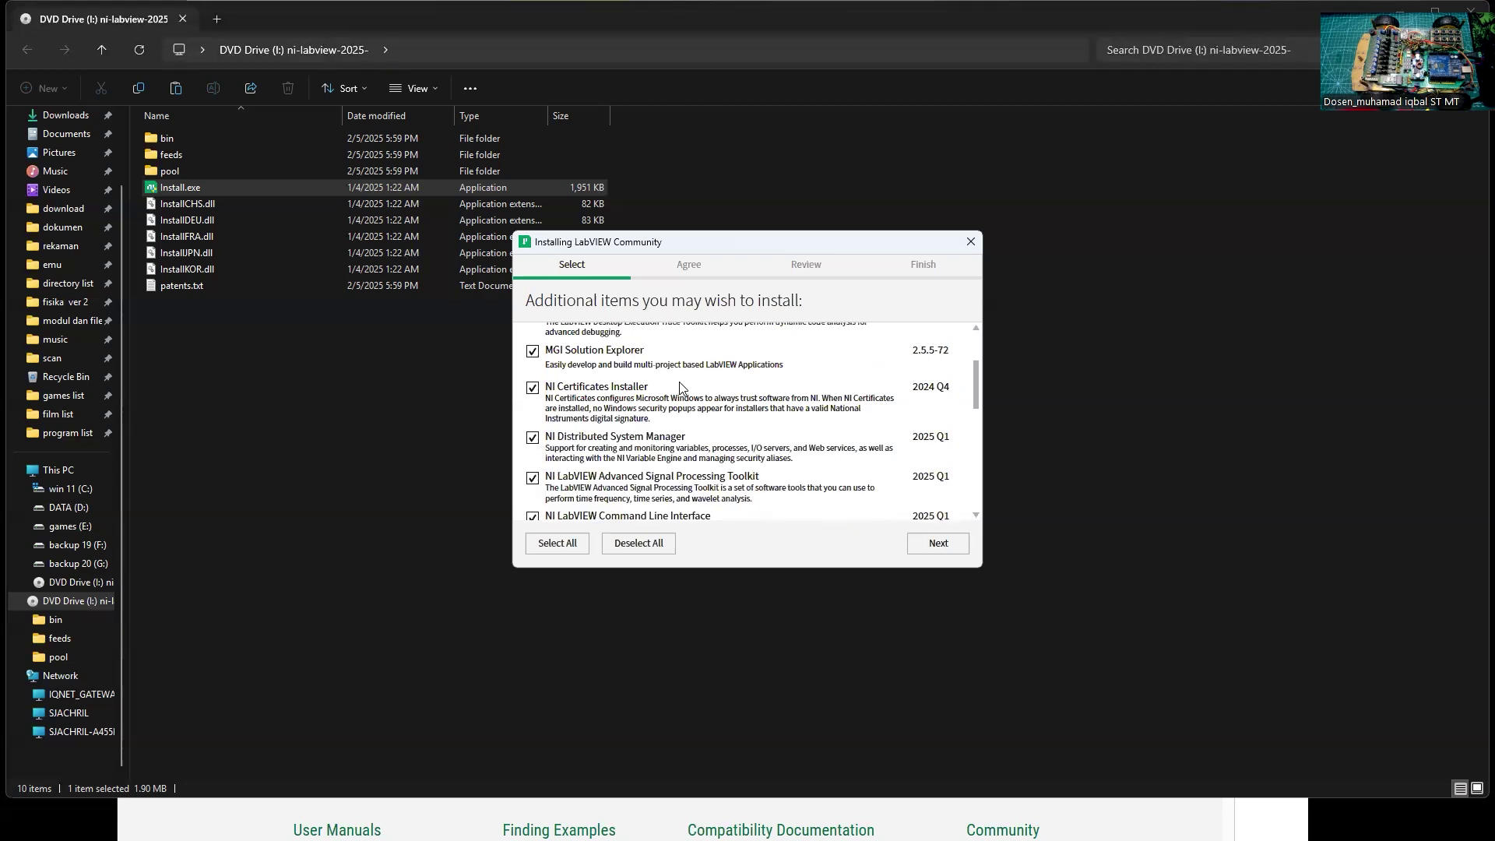
scroll(681, 403, "down", 3)
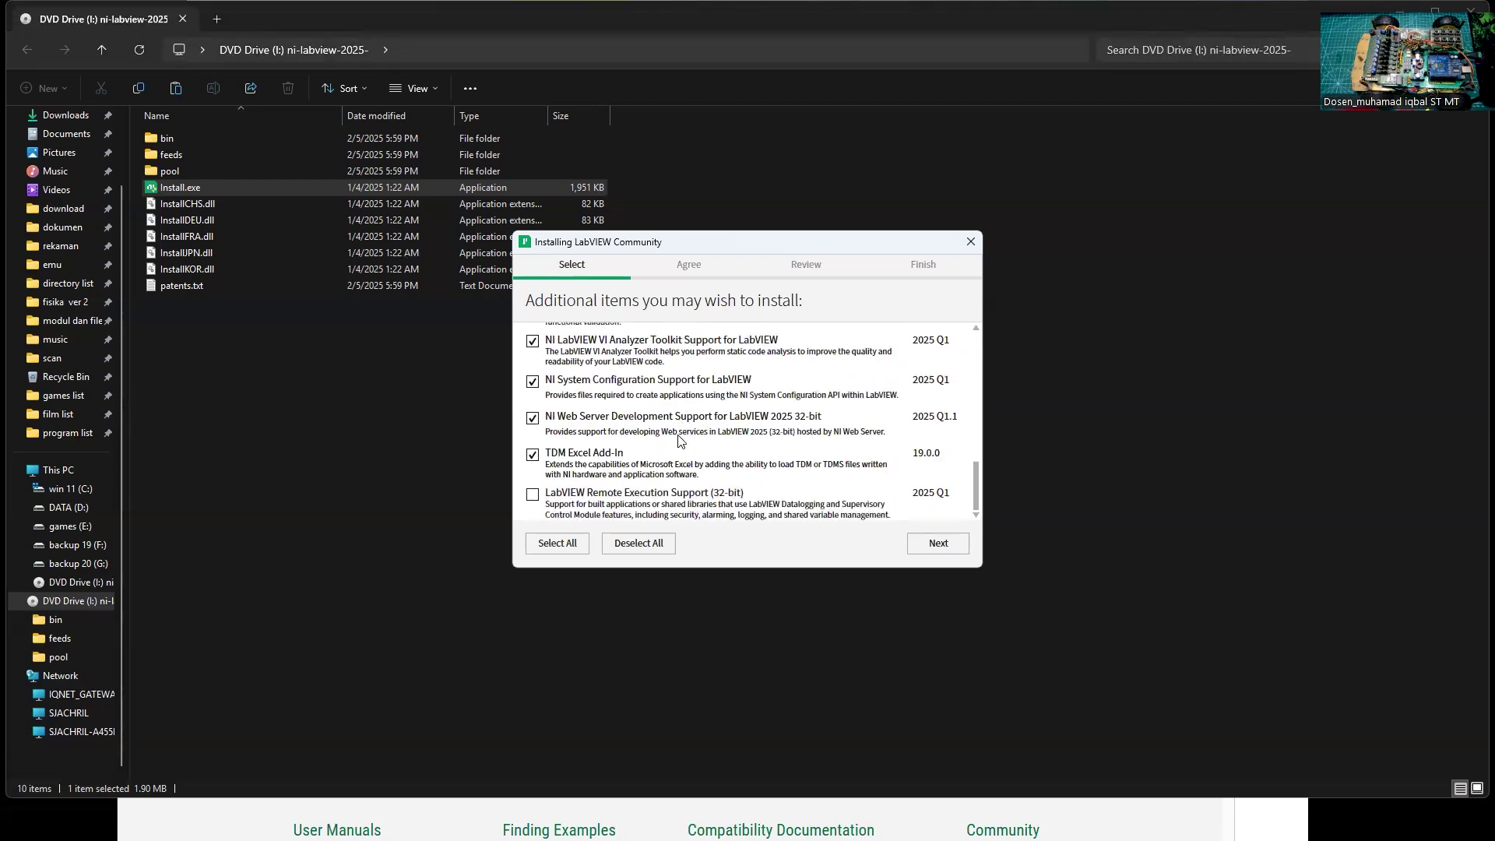
scroll(682, 425, "up", 13)
scroll(679, 428, "down", 13)
left_click(922, 543)
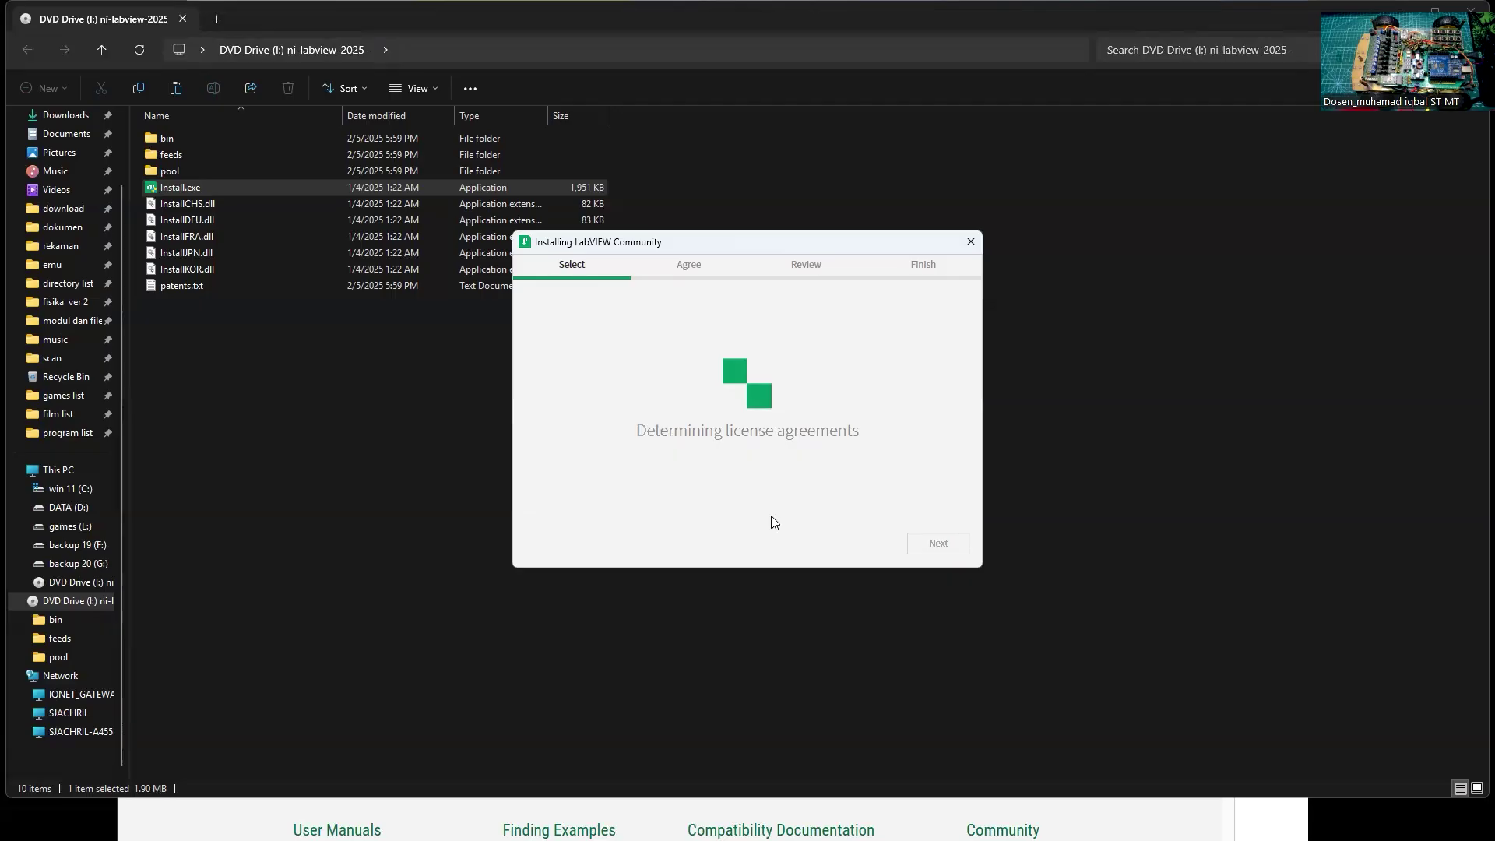
Step: Accept the three LabVIEW Community license agreements, keep fast startup disabling on, and start the installation from the summary
left_click(828, 514)
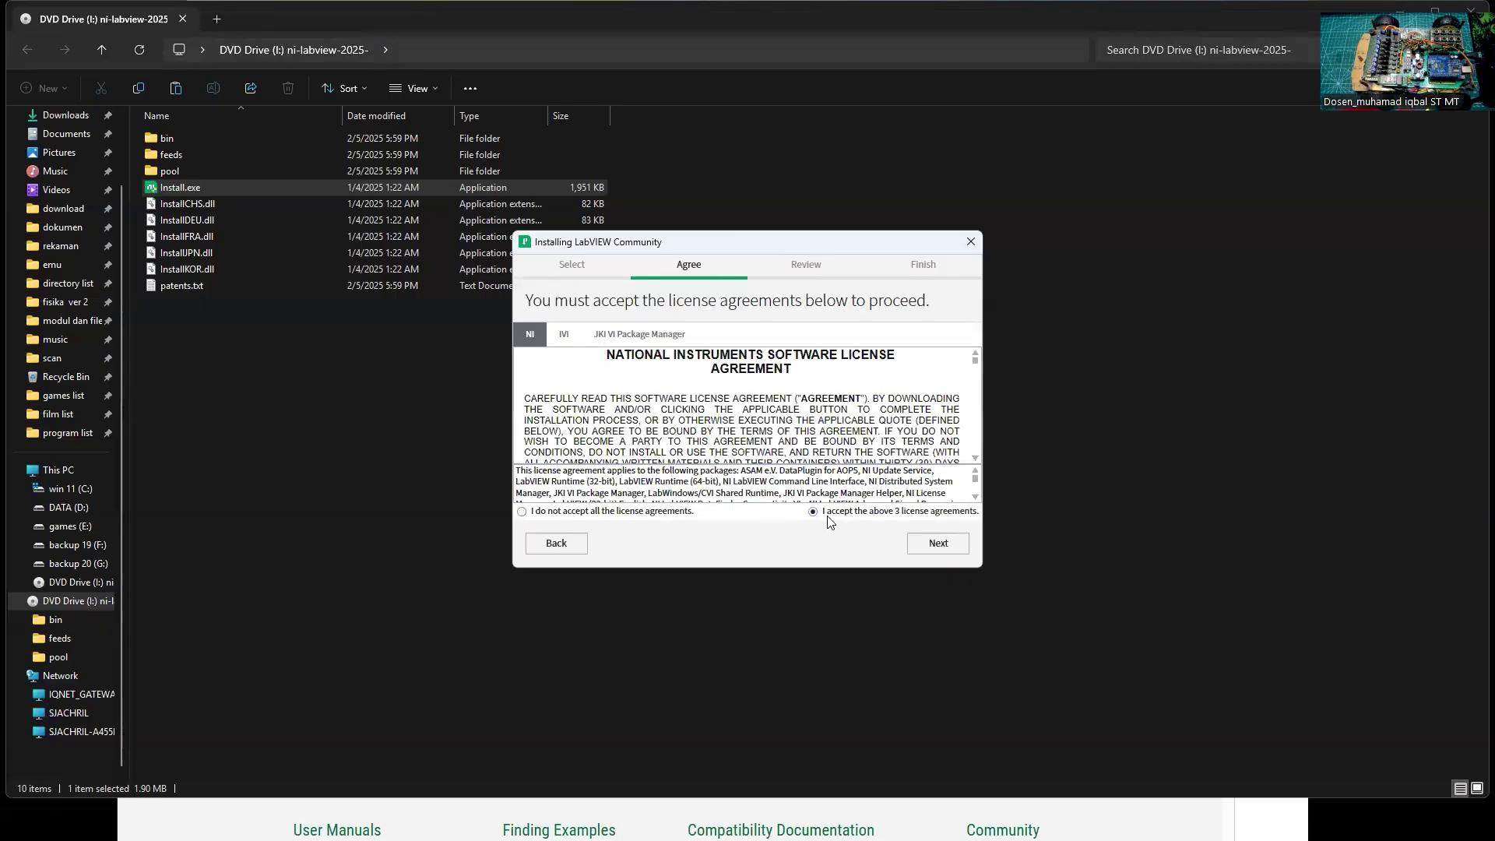
left_click(931, 551)
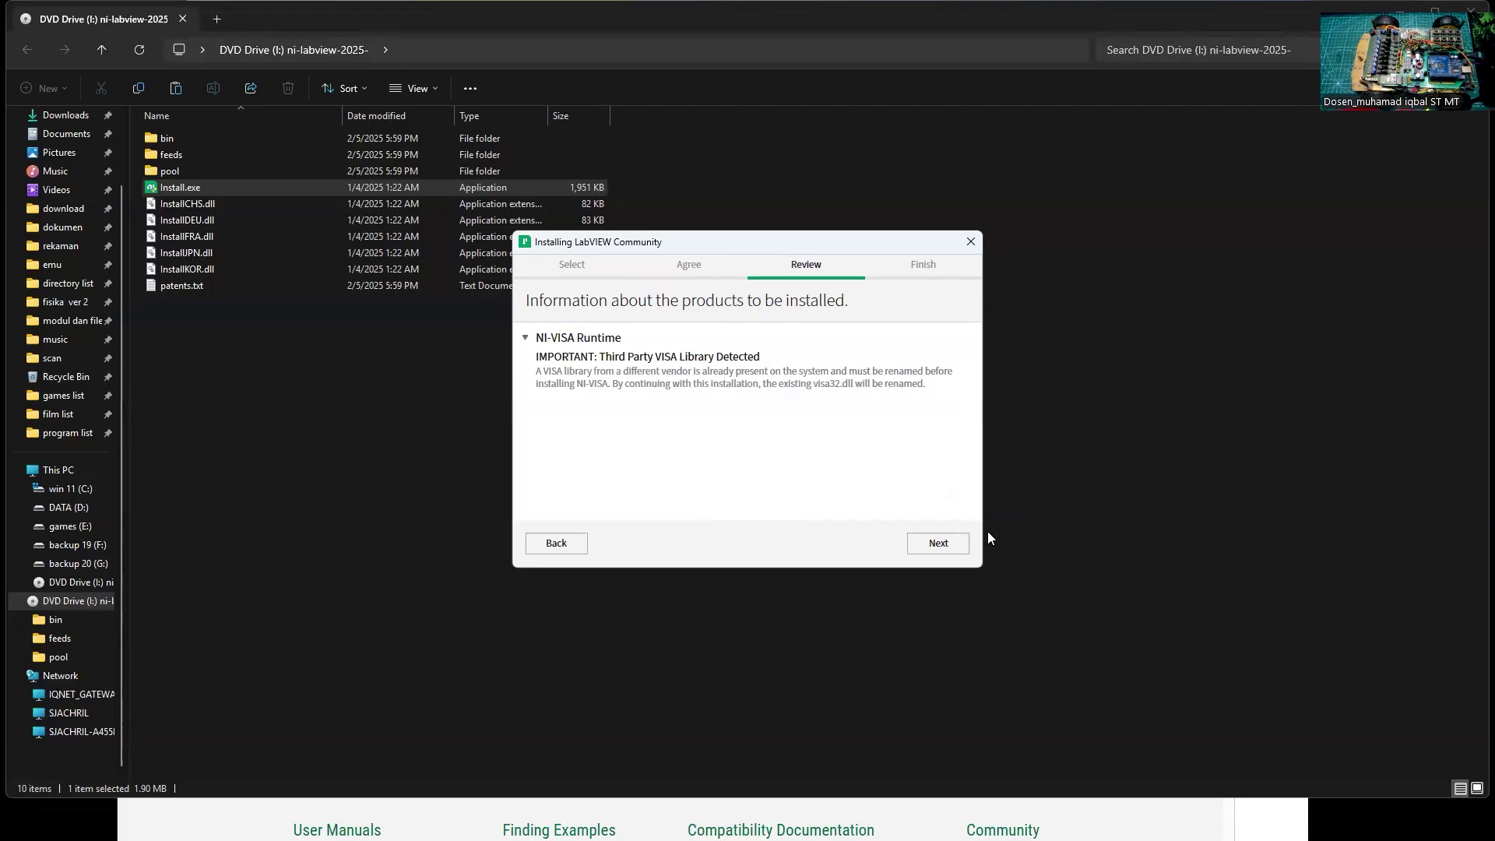
left_click(928, 540)
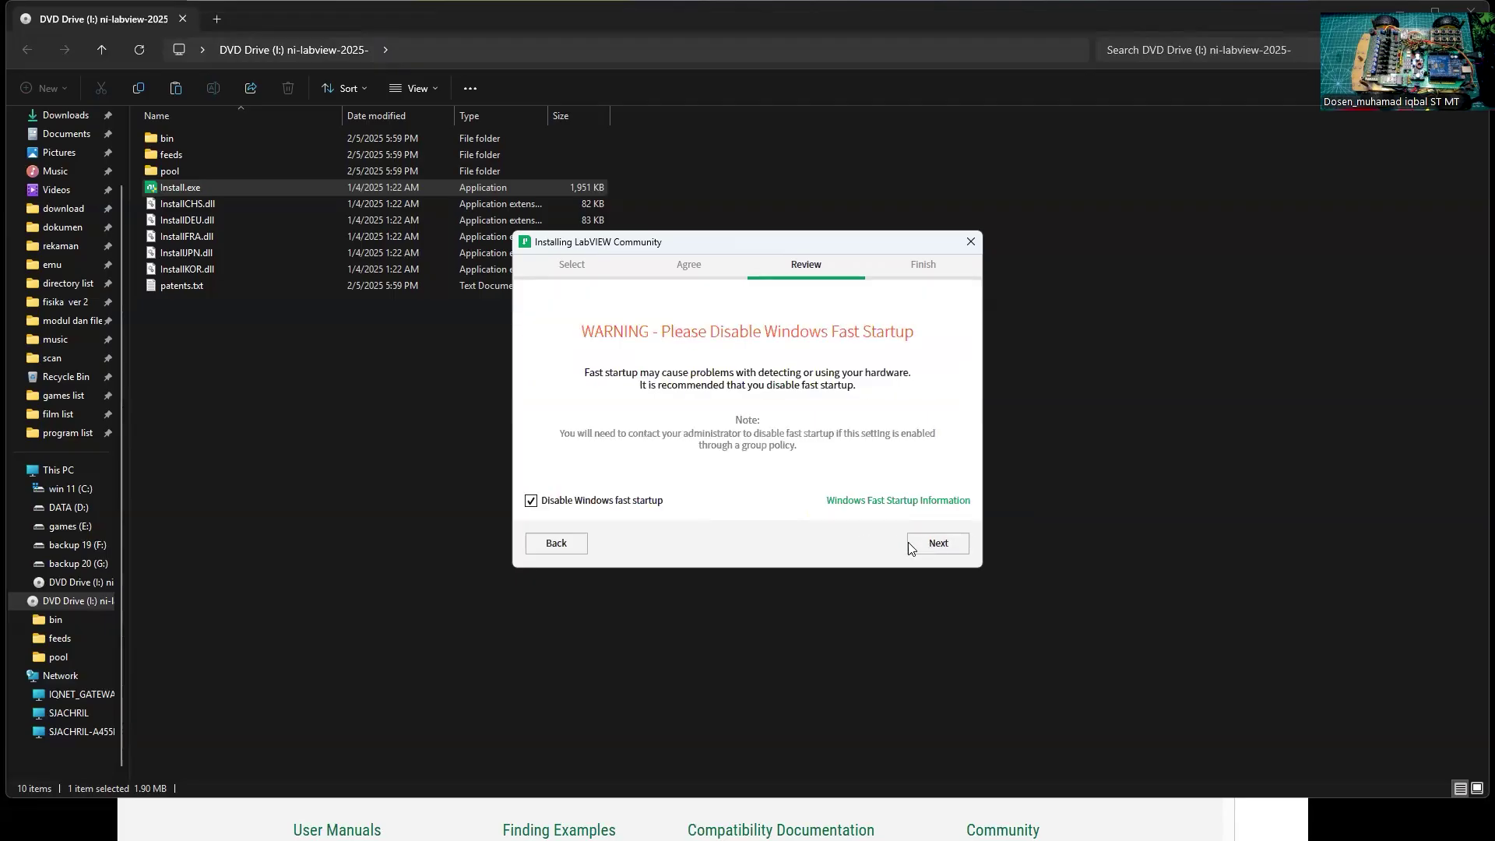
left_click(918, 545)
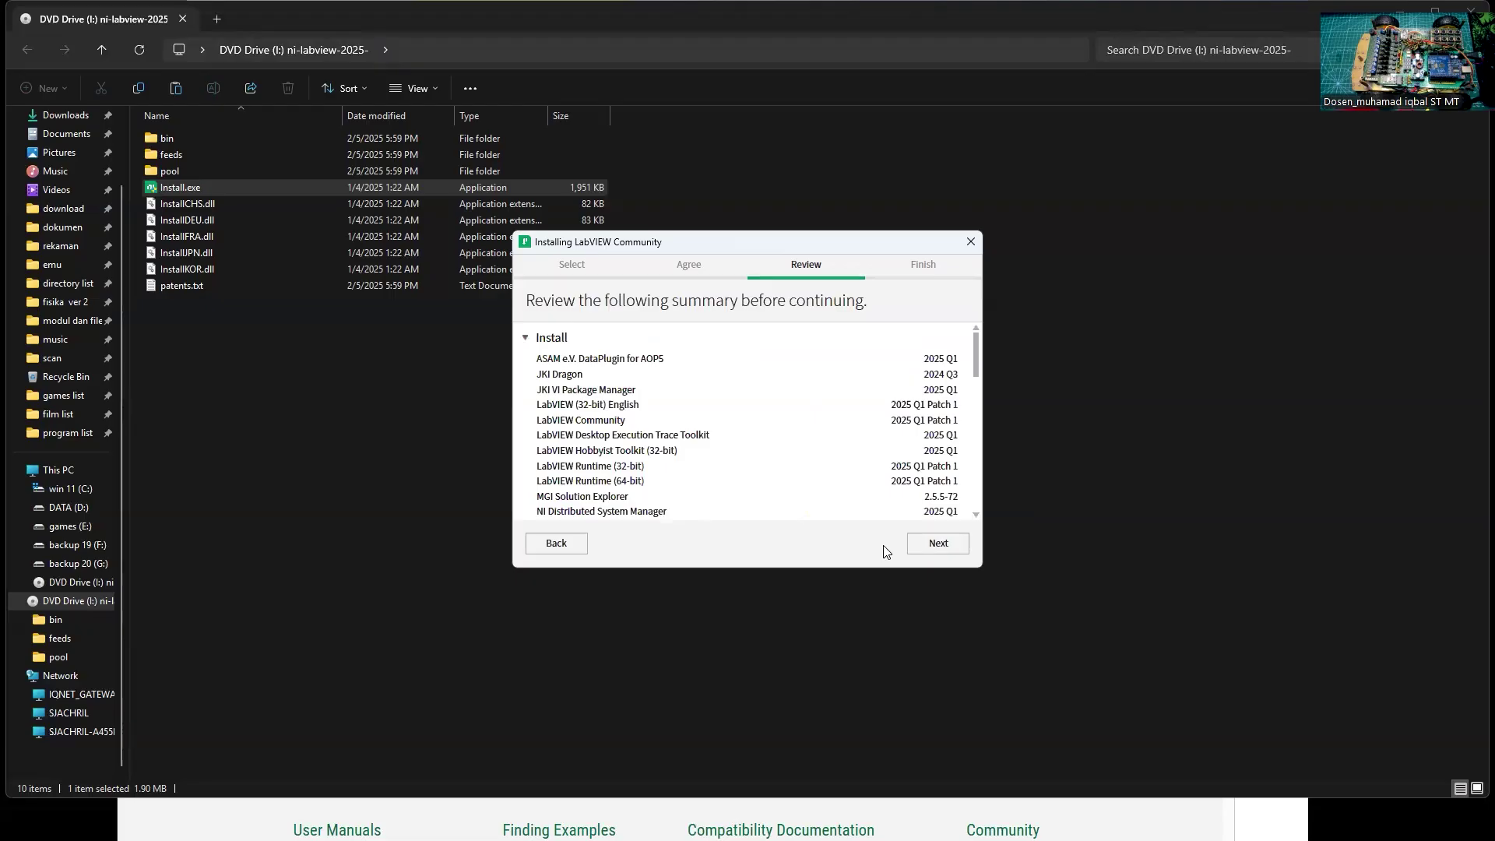
left_click(939, 548)
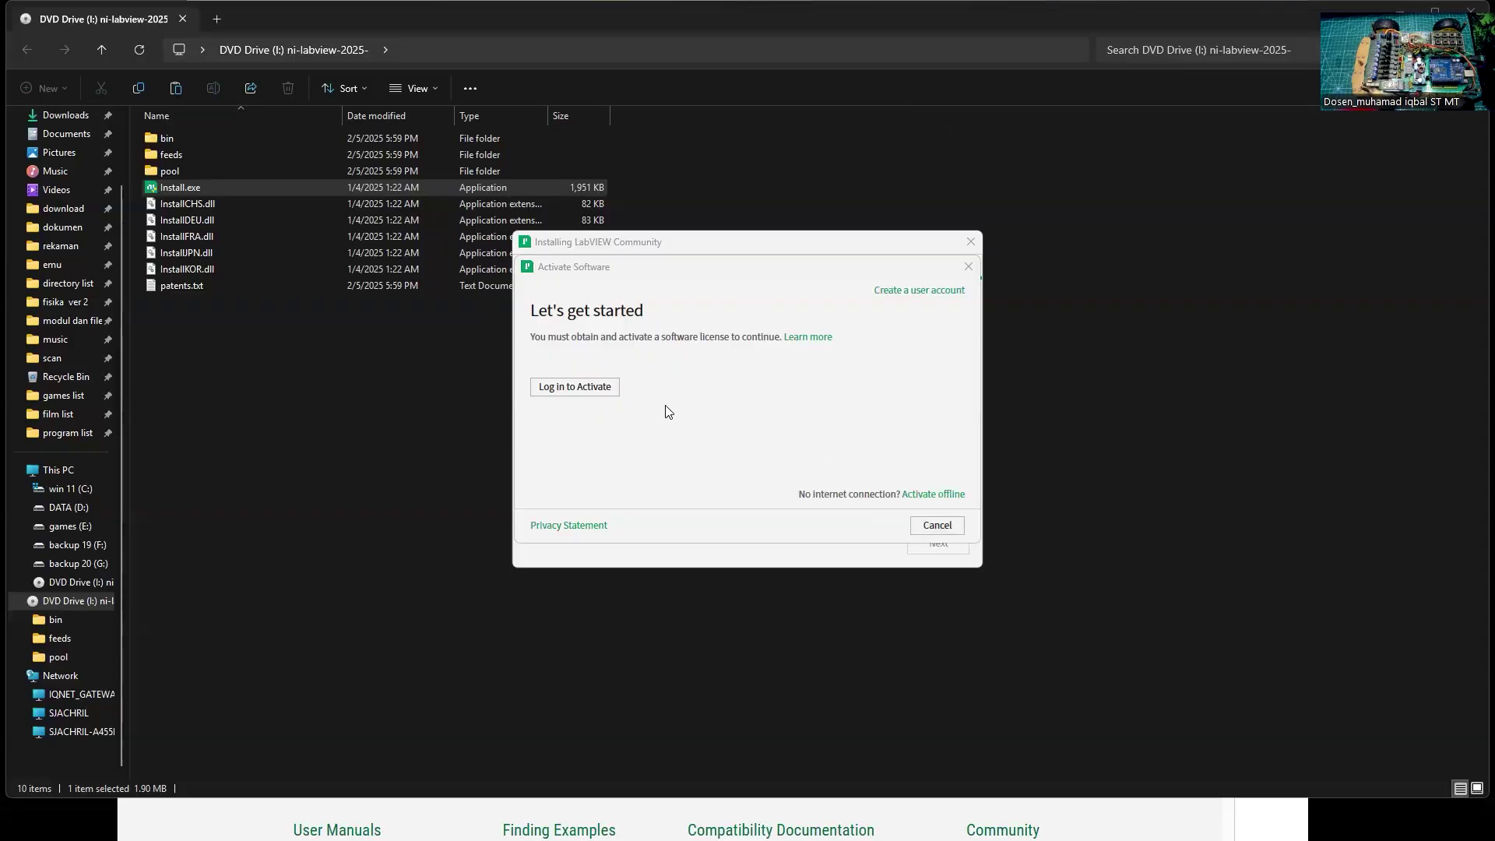
Step: Log in to the NI account and activate the selected licenses using the account license check
left_click(596, 393)
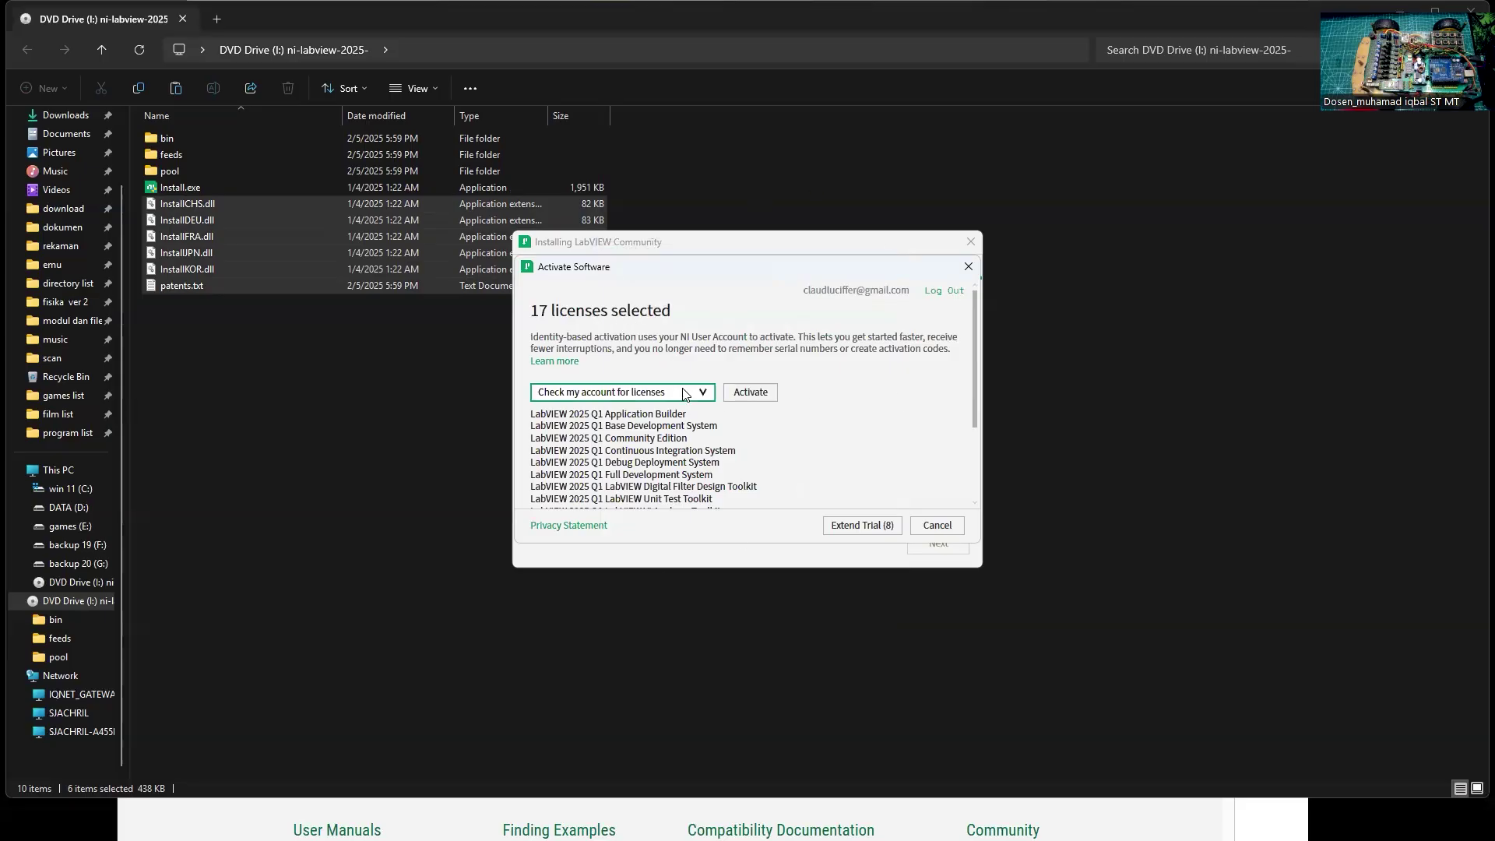
scroll(689, 401, "down", 3)
scroll(725, 431, "up", 3)
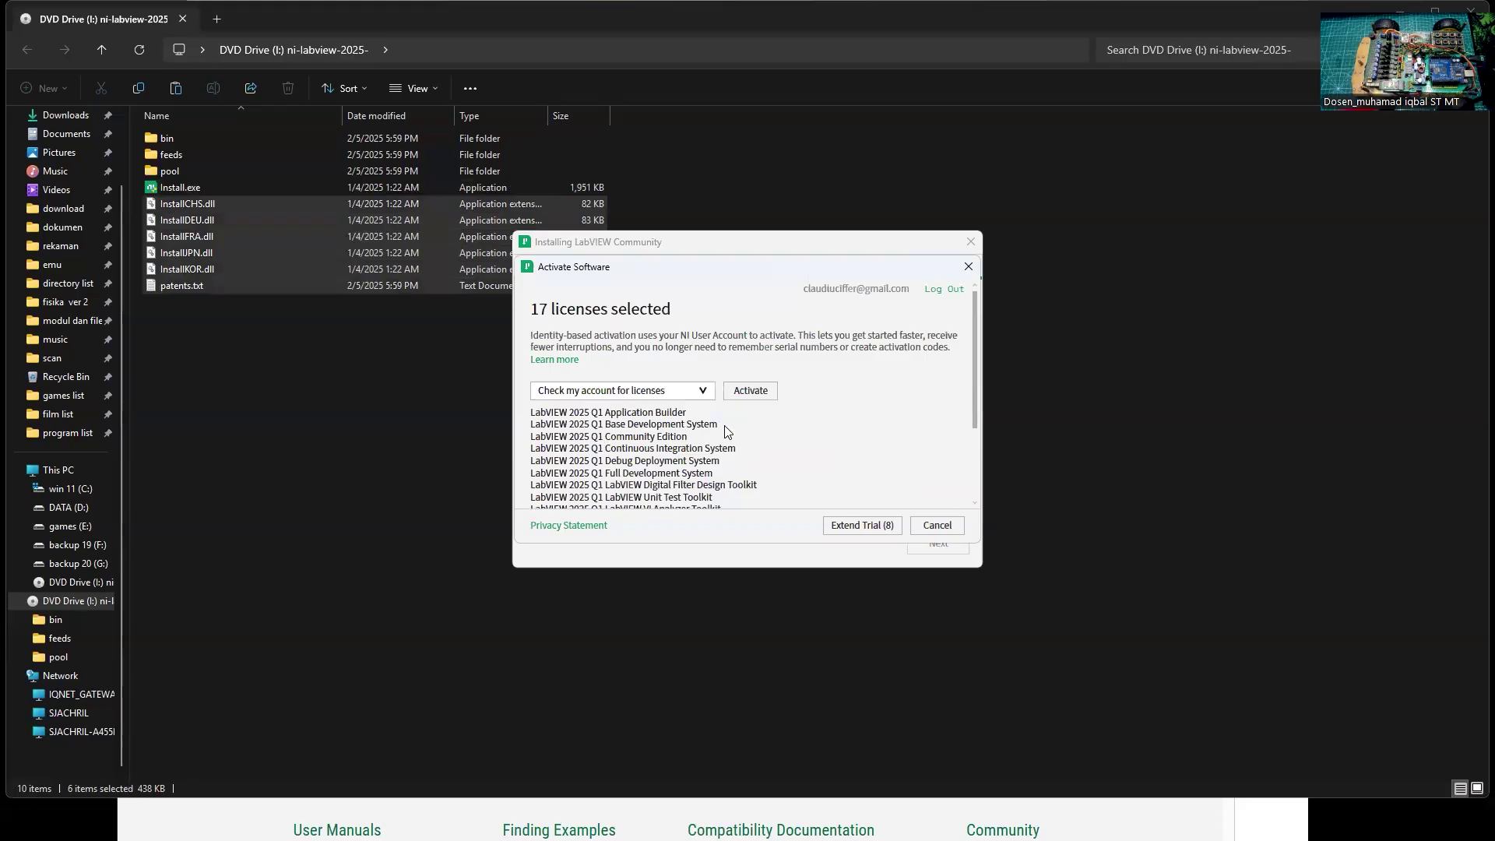
left_click(747, 391)
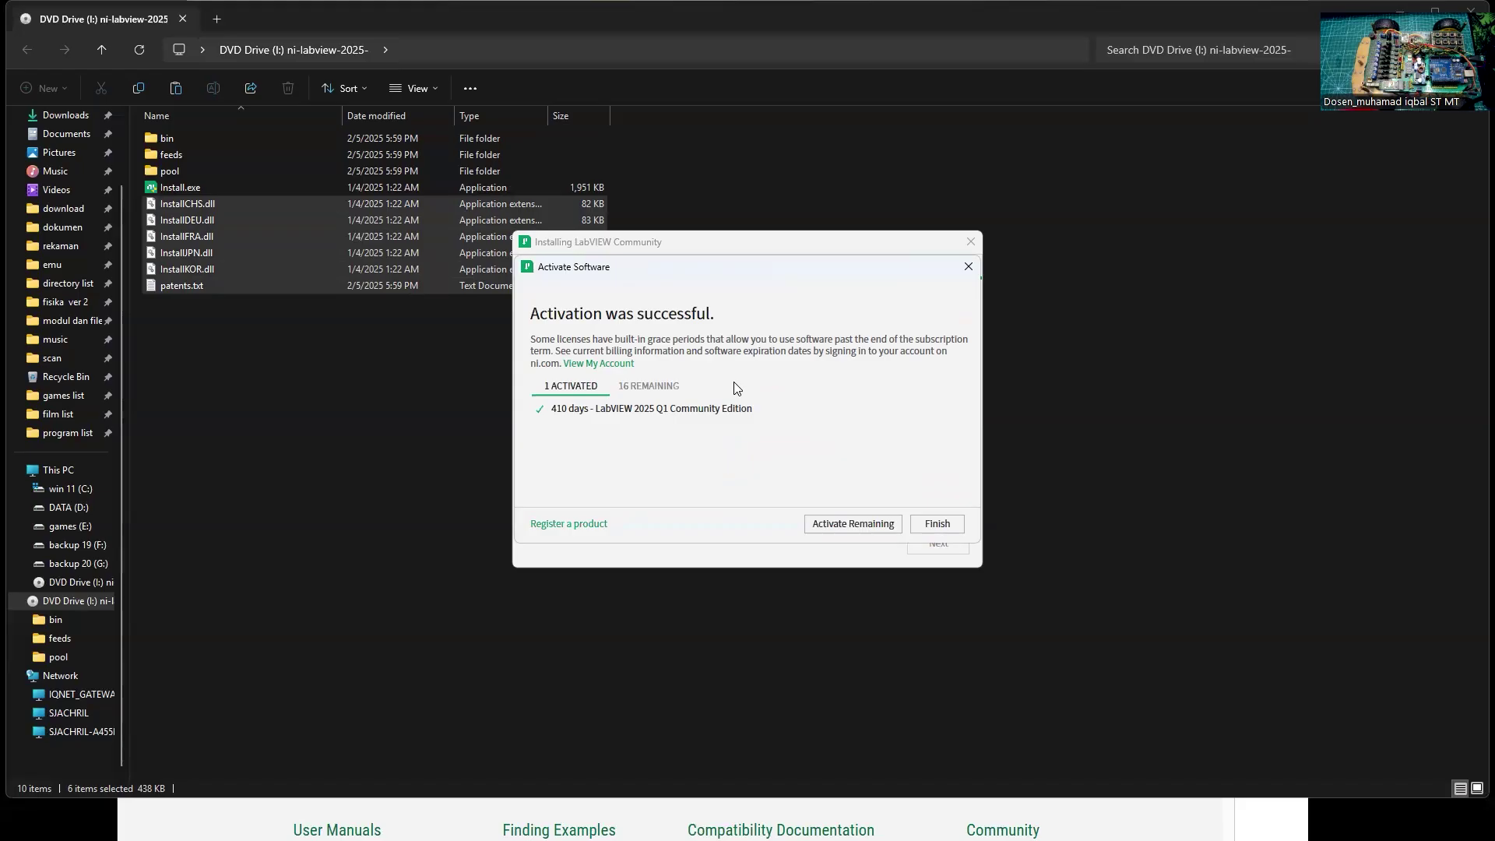
Step: Examine the remaining and activated license lists, then finish the software activation
left_click(650, 386)
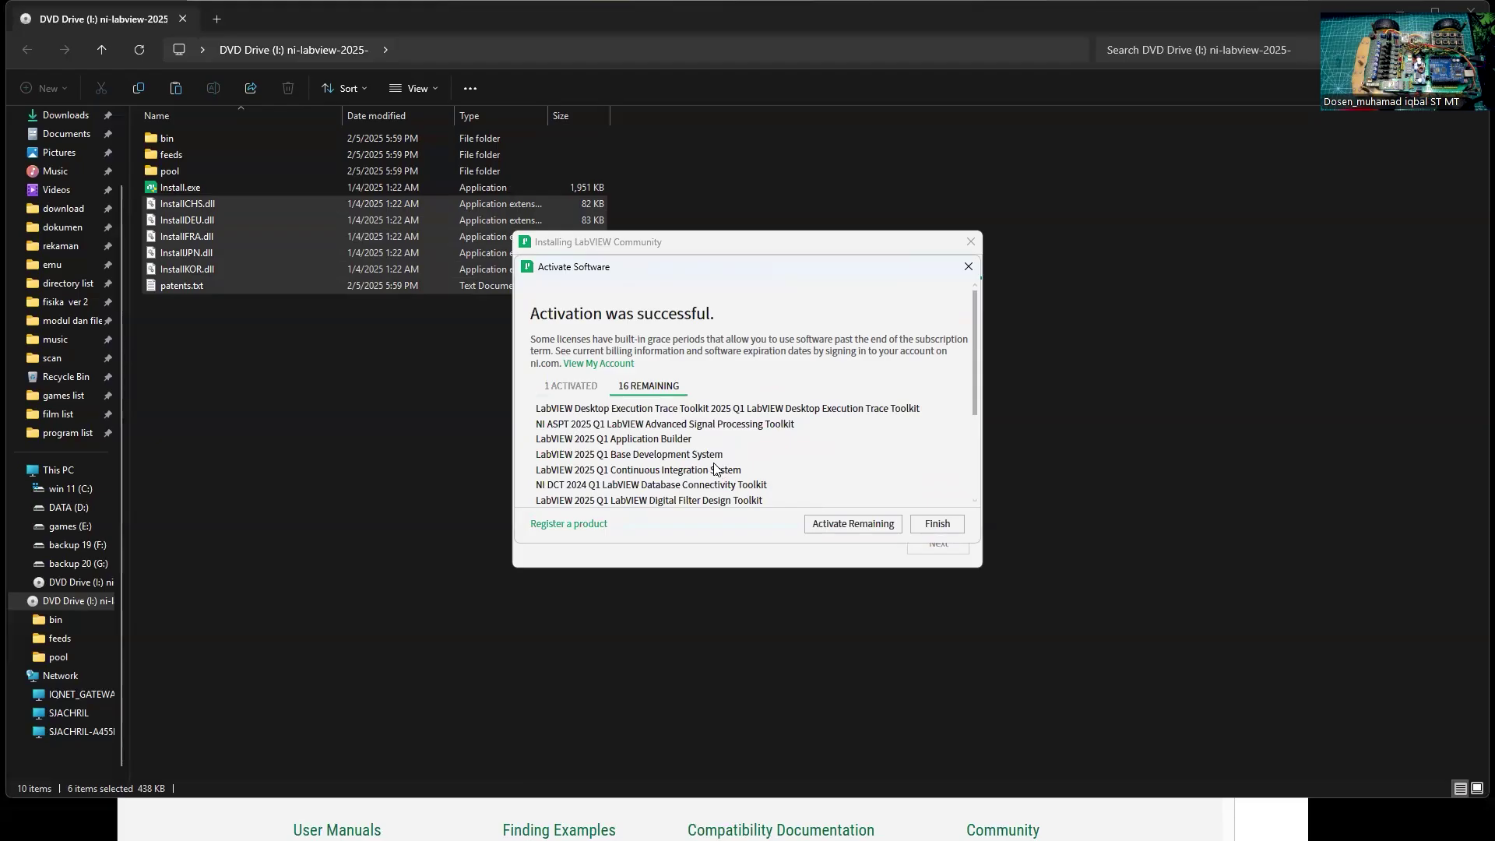
mouse_move(765, 450)
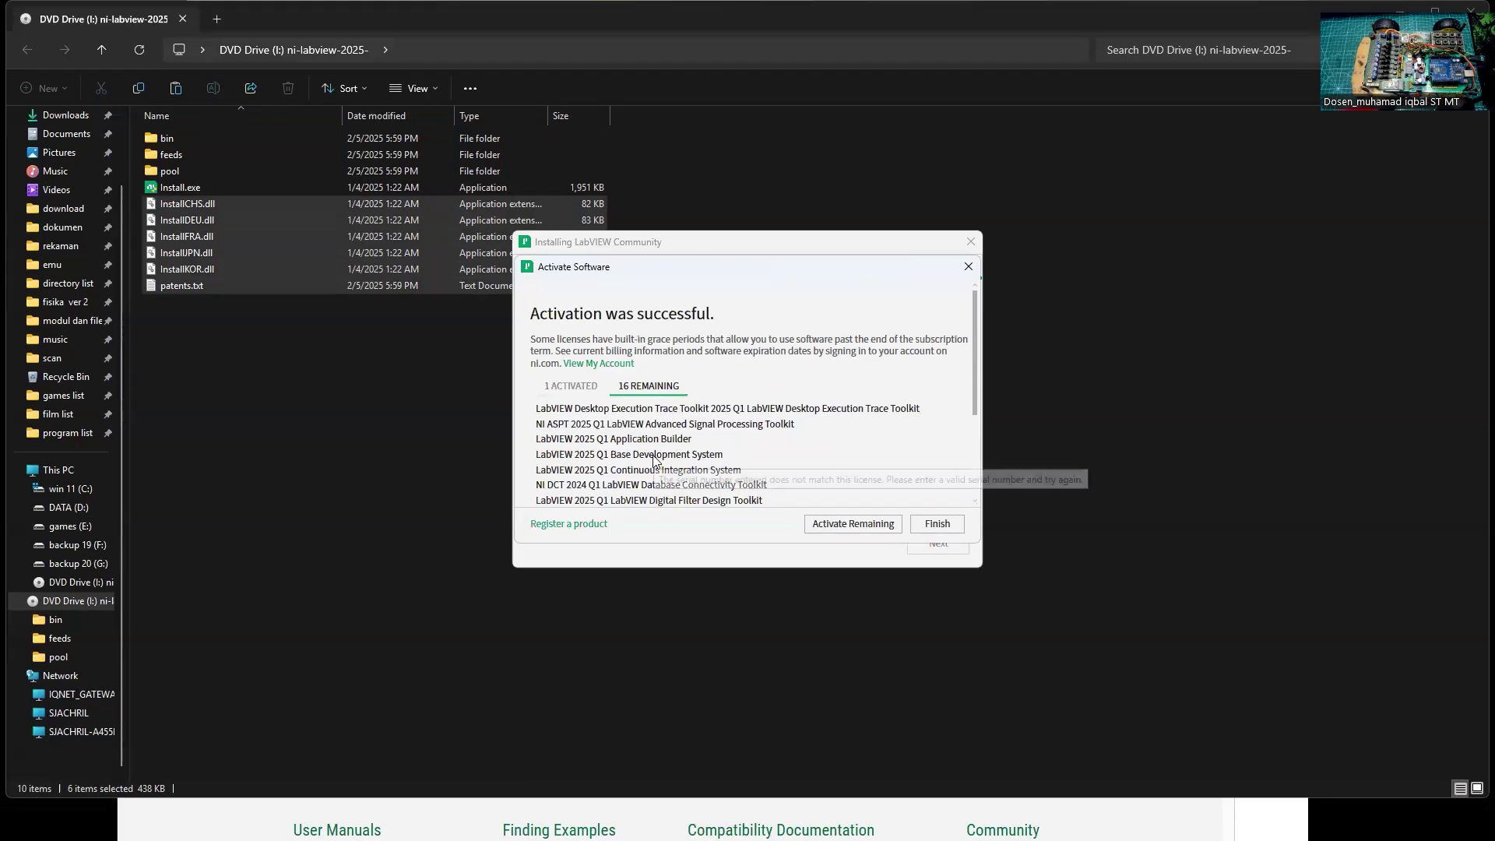
scroll(778, 458, "down", 3)
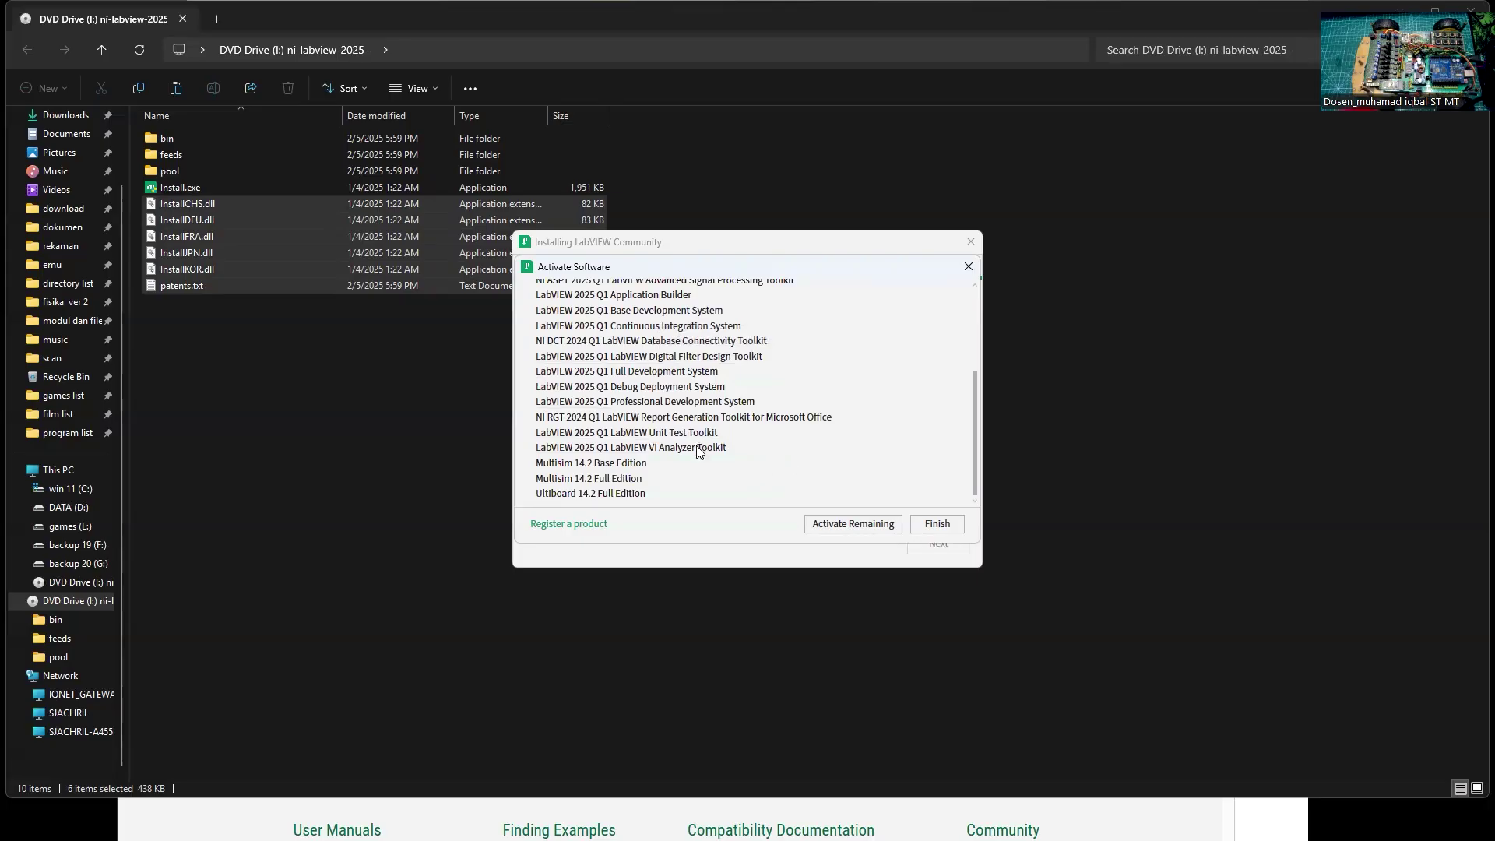
scroll(710, 455, "up", 3)
left_click(573, 390)
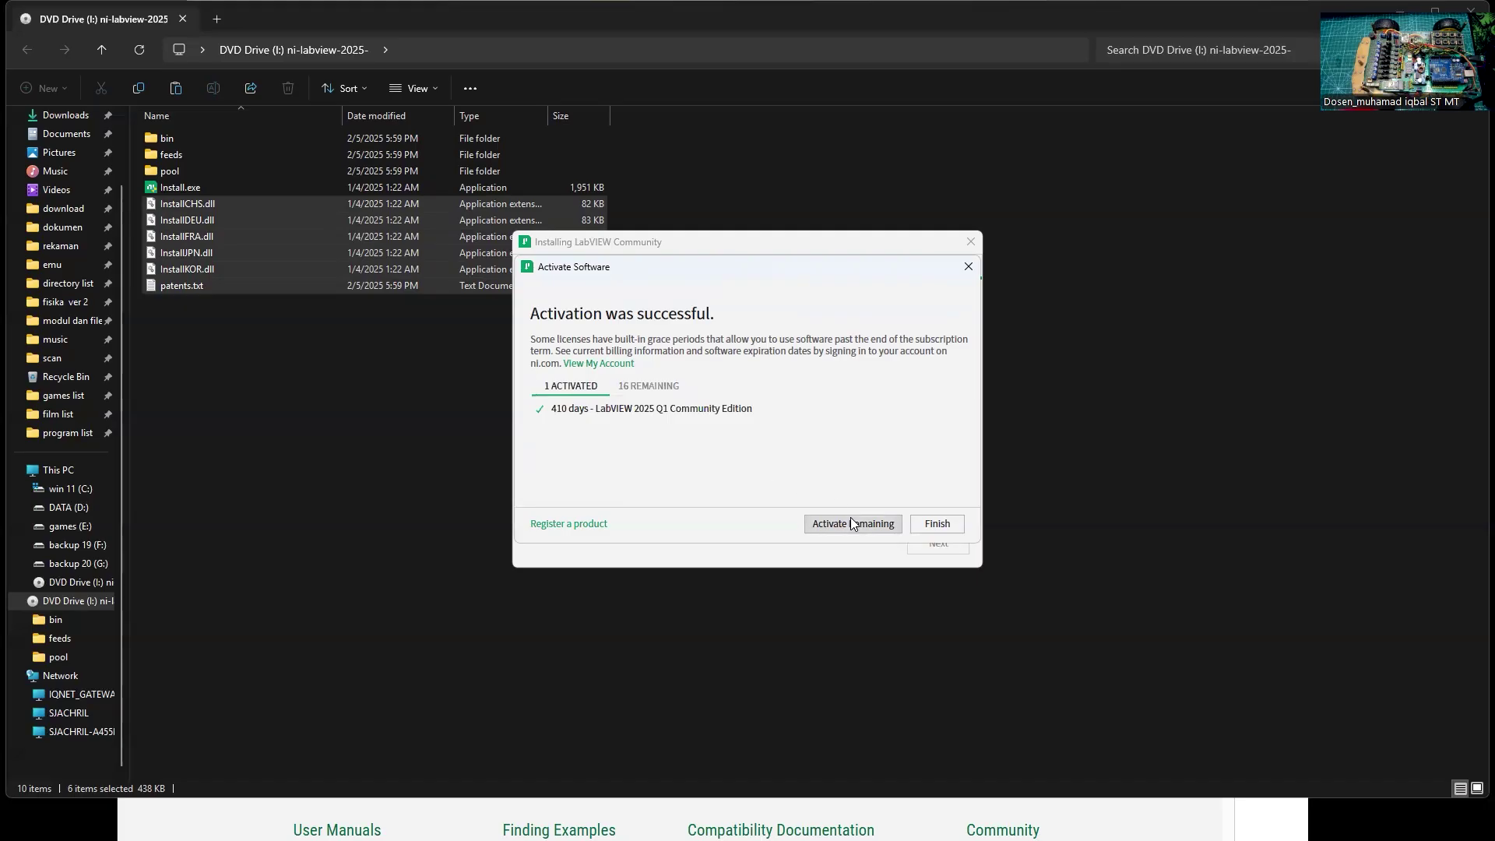
left_click(936, 521)
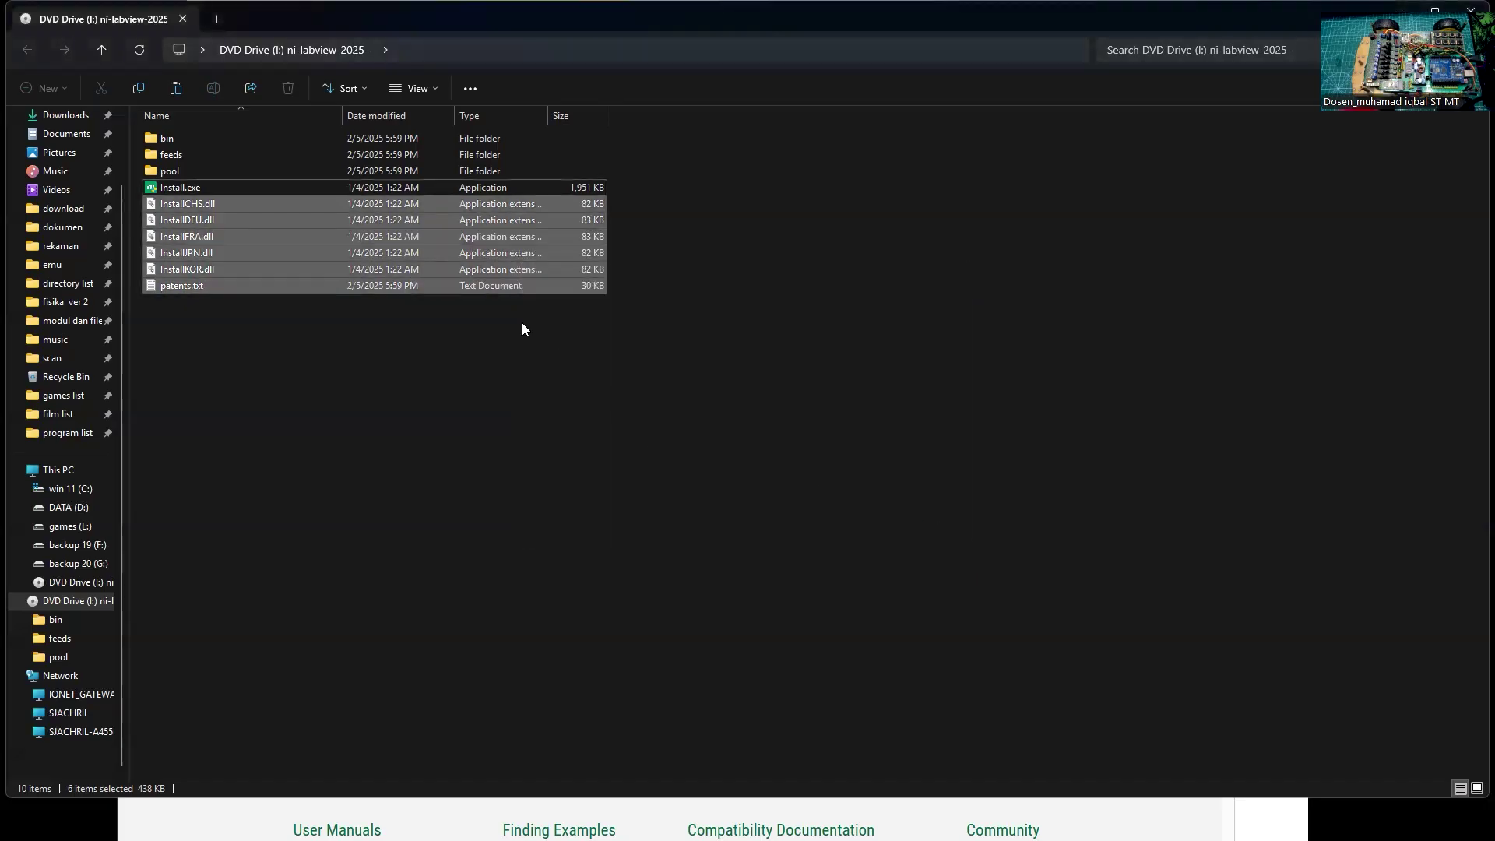
Step: Mount ni-visa_25.0.0_offline.iso from the download folder with Windows Explorer and run its Install.exe
left_click(98, 53)
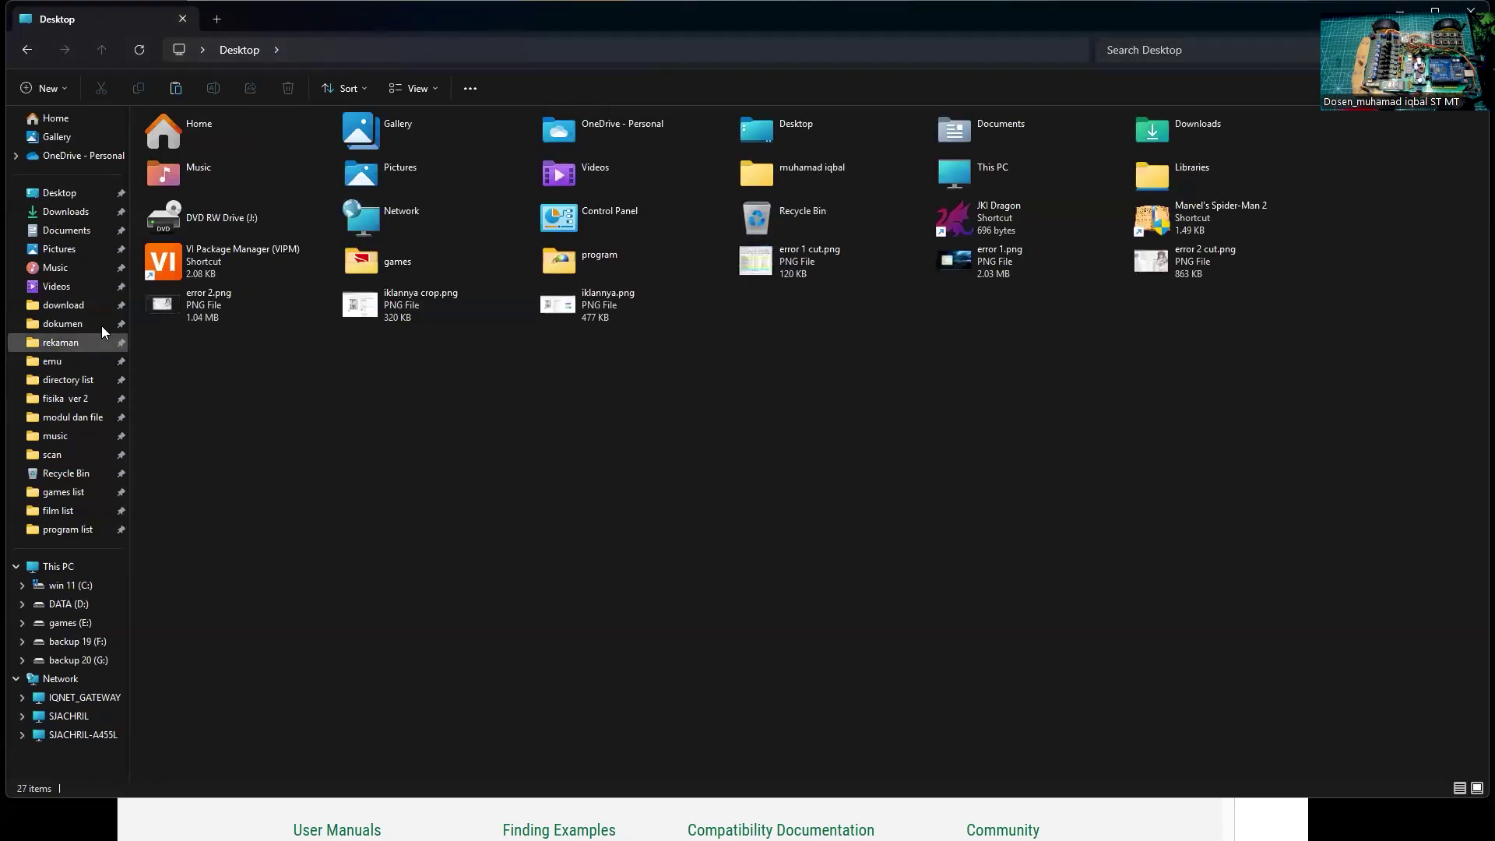
left_click(92, 305)
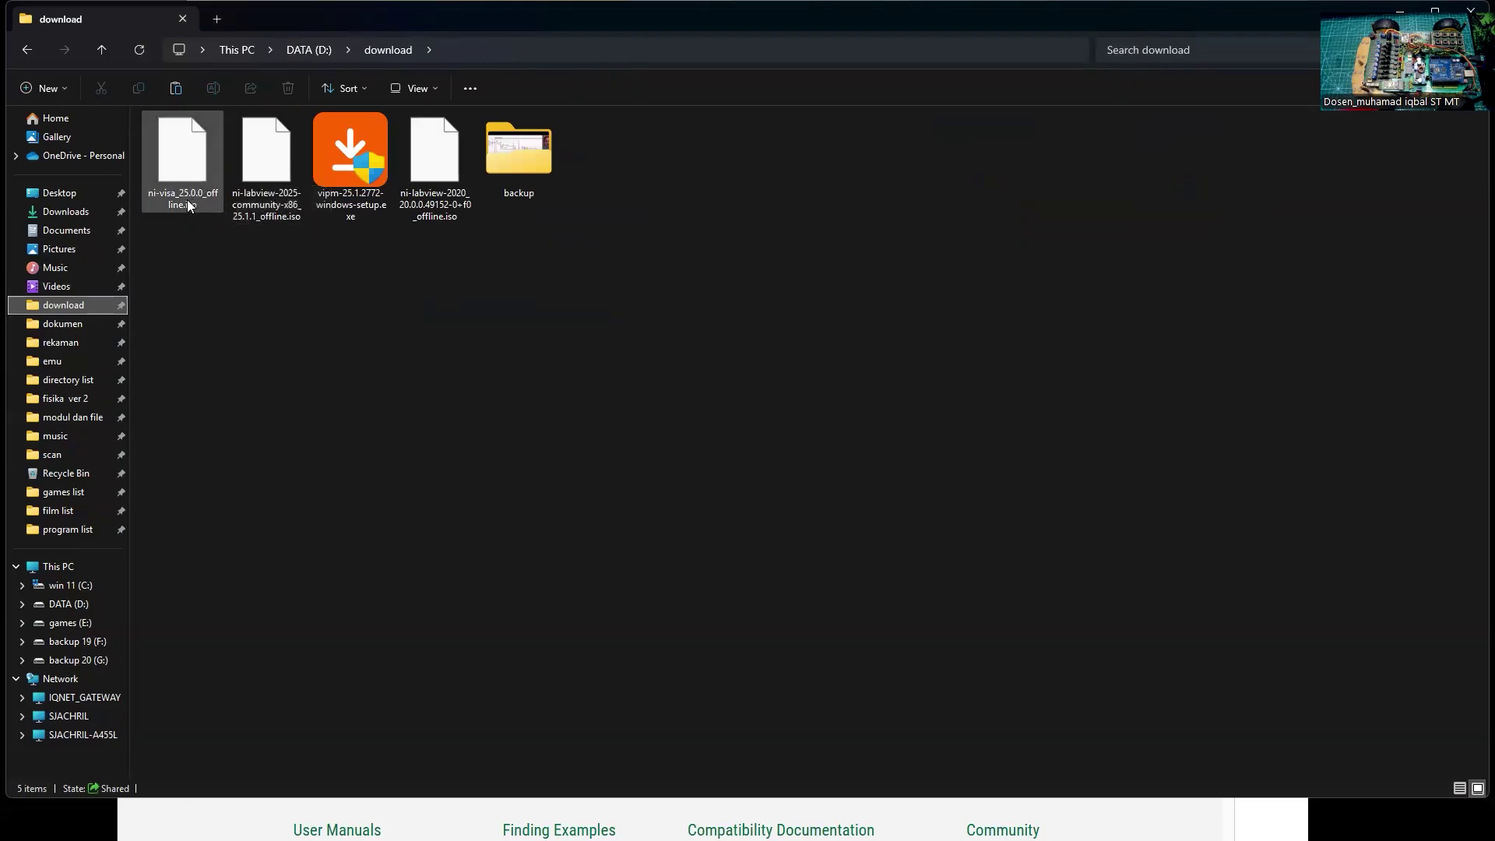
right_click(173, 182)
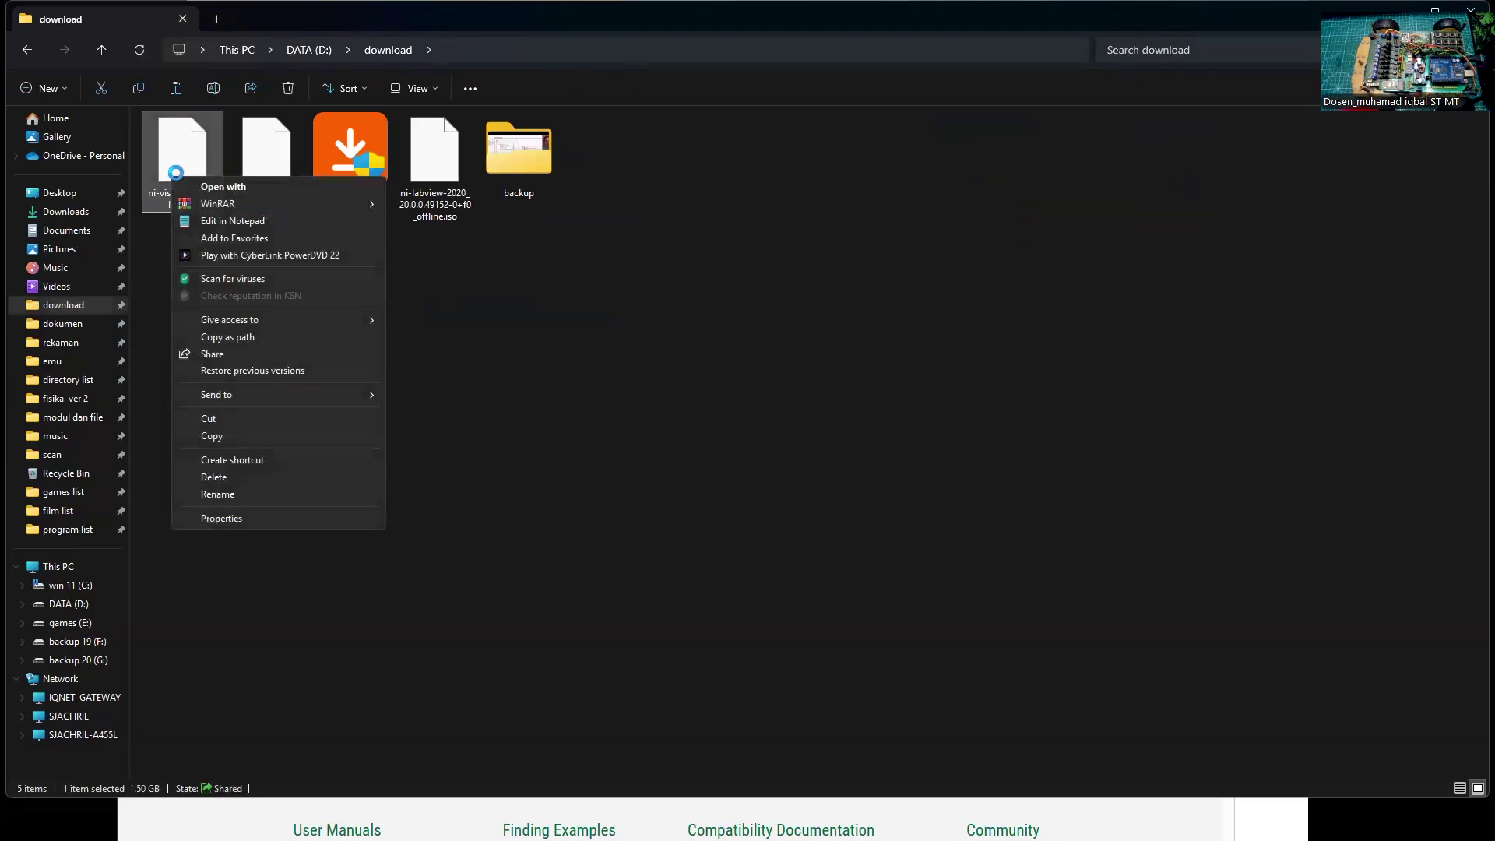
left_click(251, 188)
scroll(661, 358, "down", 3)
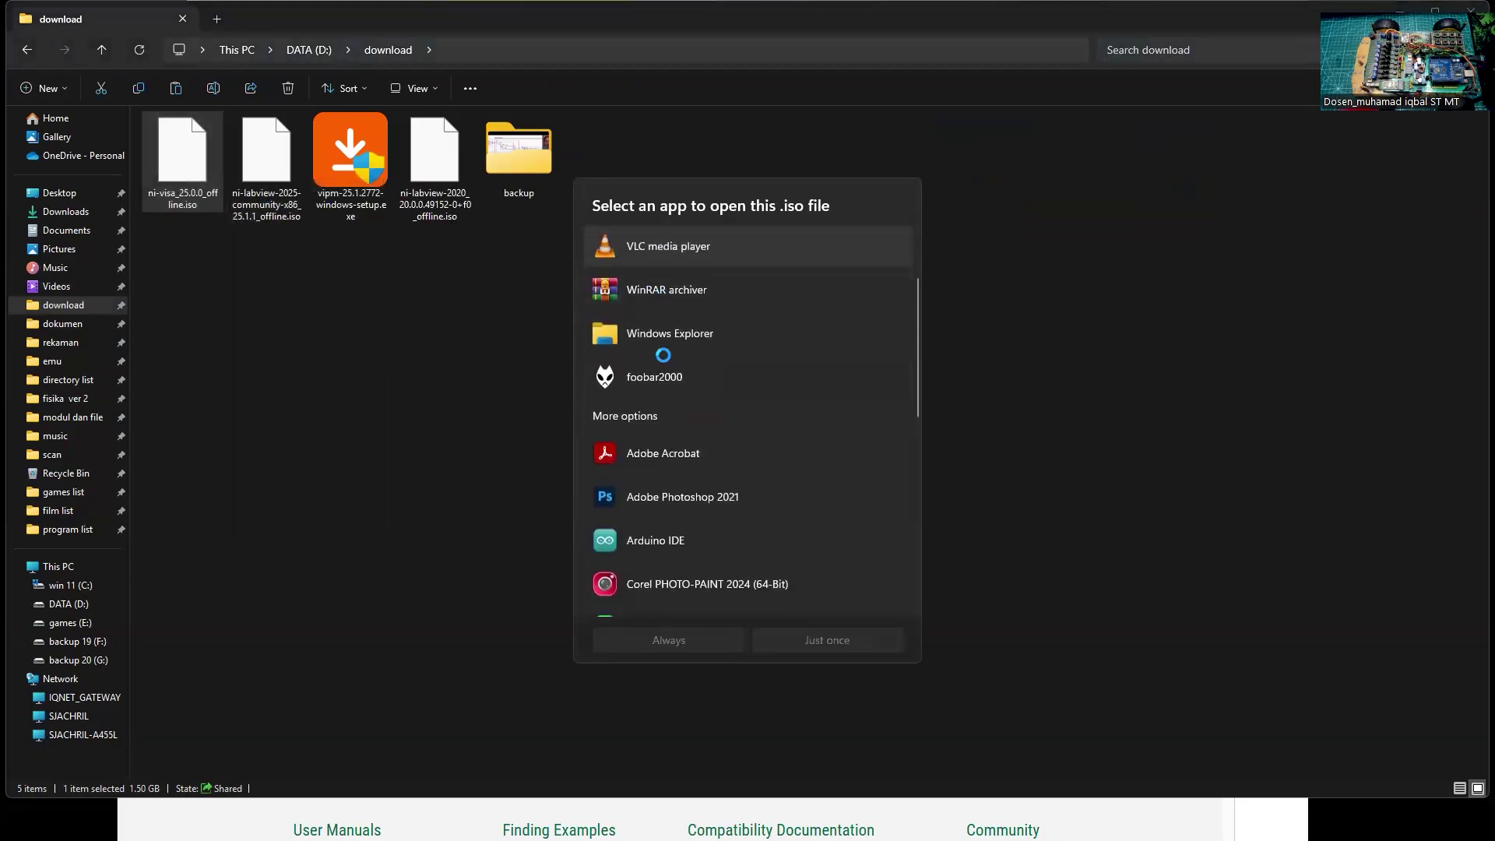
double_click(661, 330)
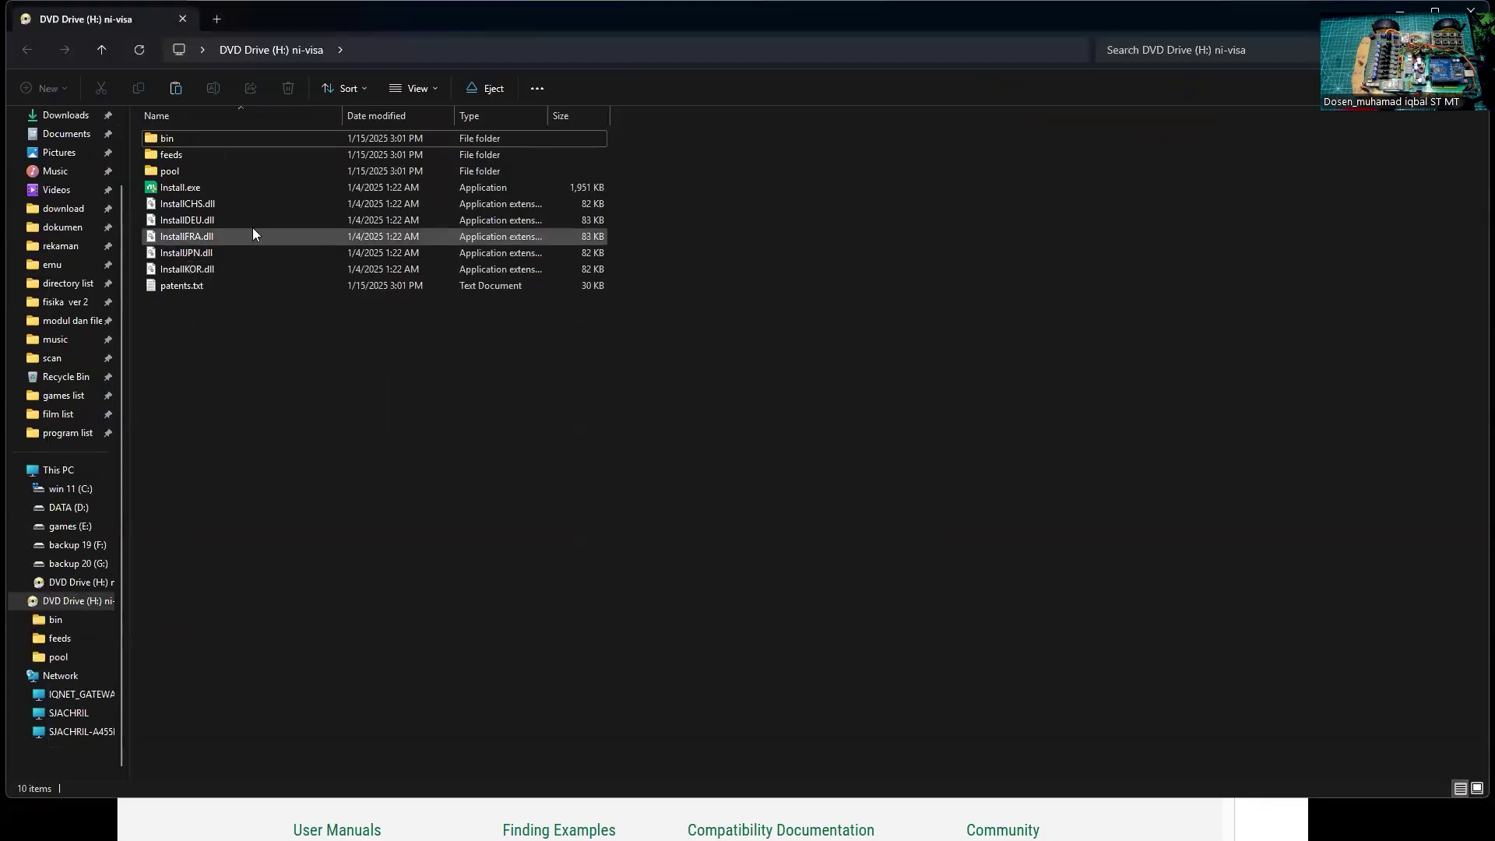
left_click(234, 187)
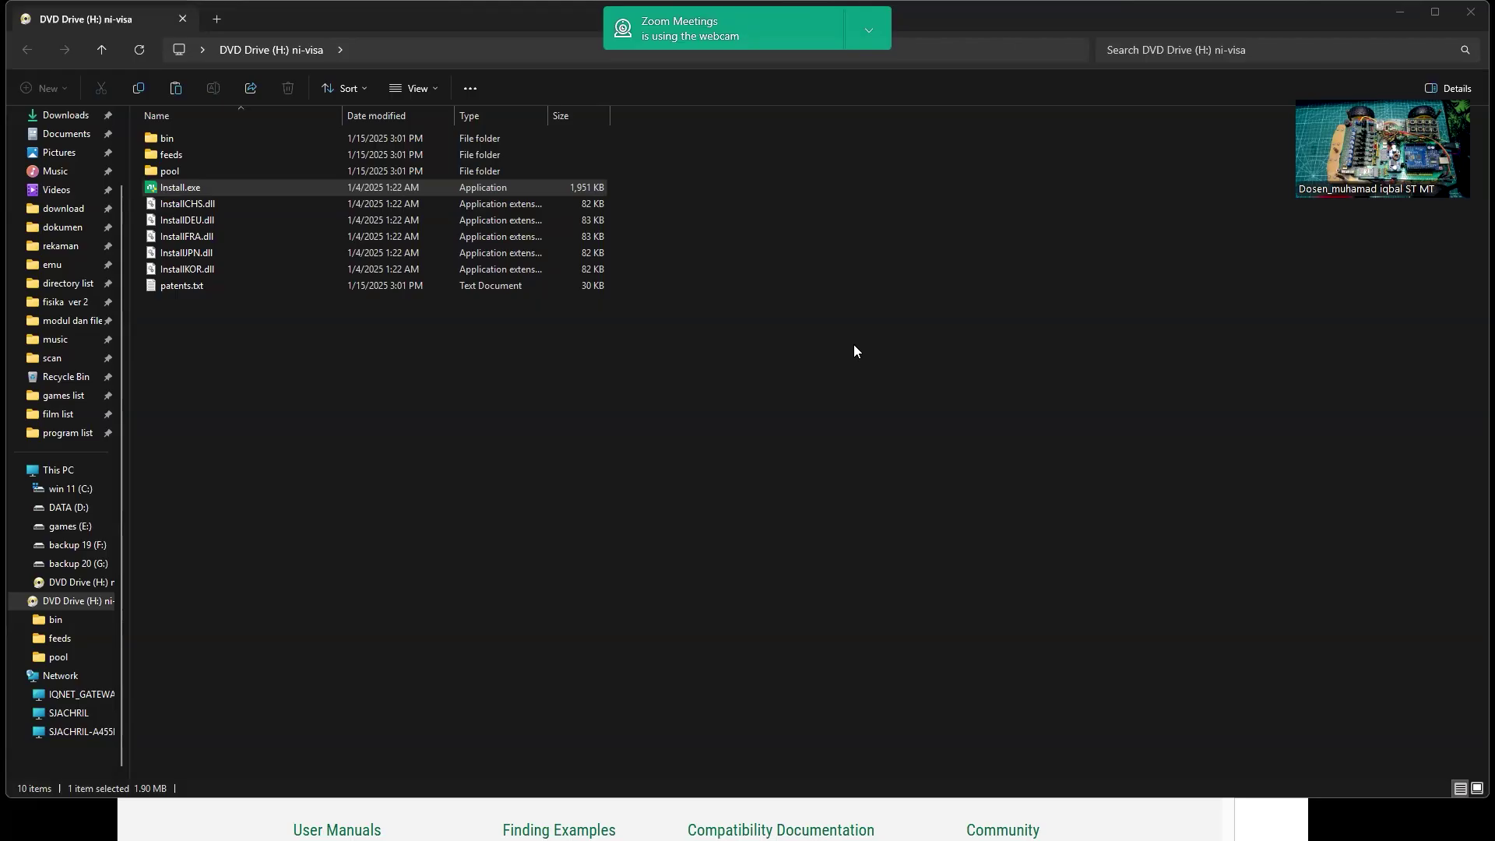
Step: Install NI-VISA 2025 Q1 from the mounted drive's Install.exe, accepting the two license agreements and the review summary
double_click(368, 189)
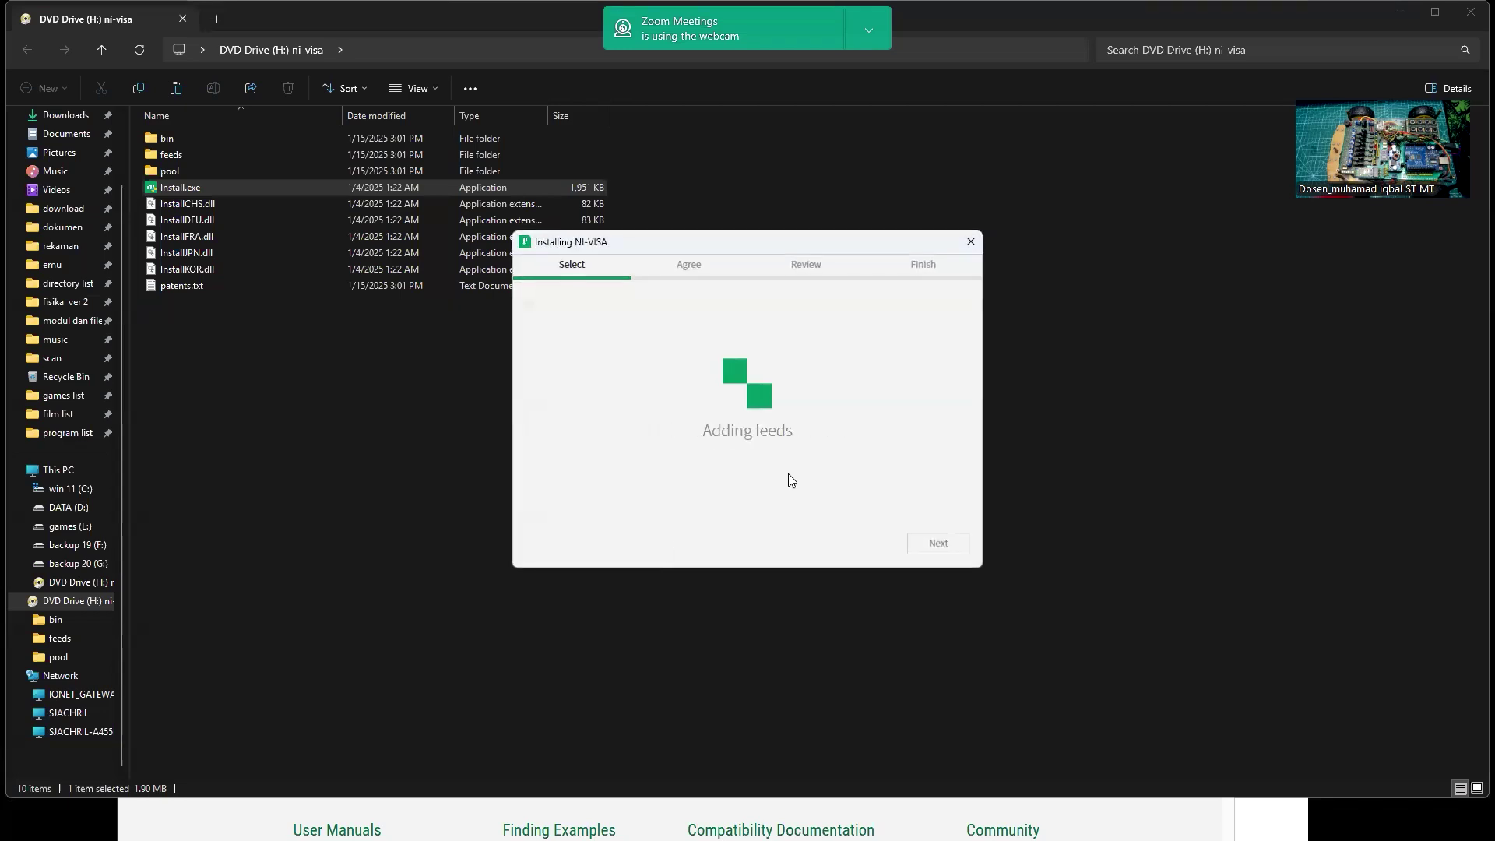
left_click(933, 545)
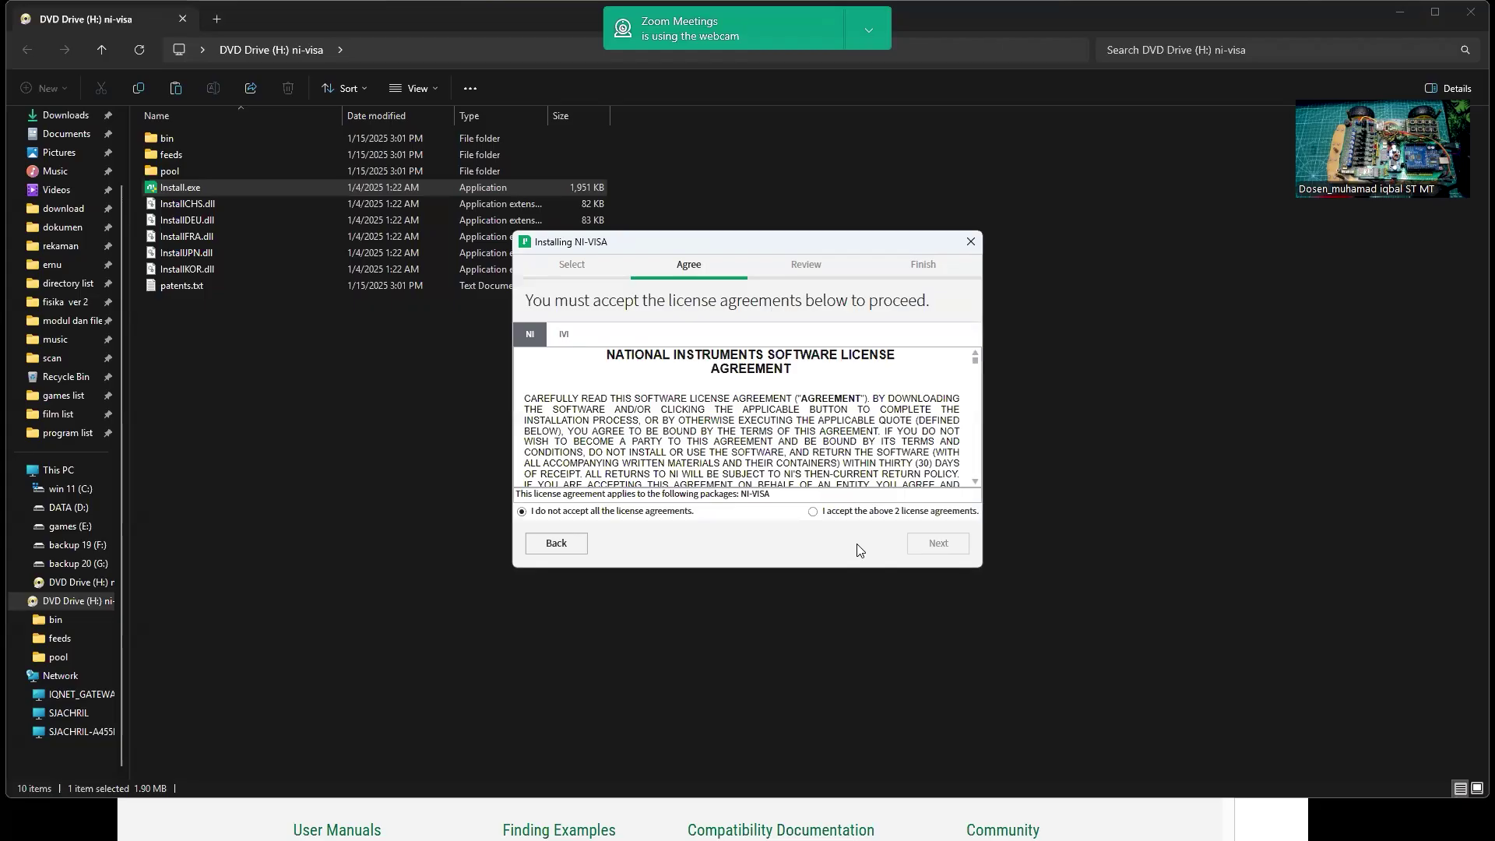
left_click(817, 513)
left_click(946, 547)
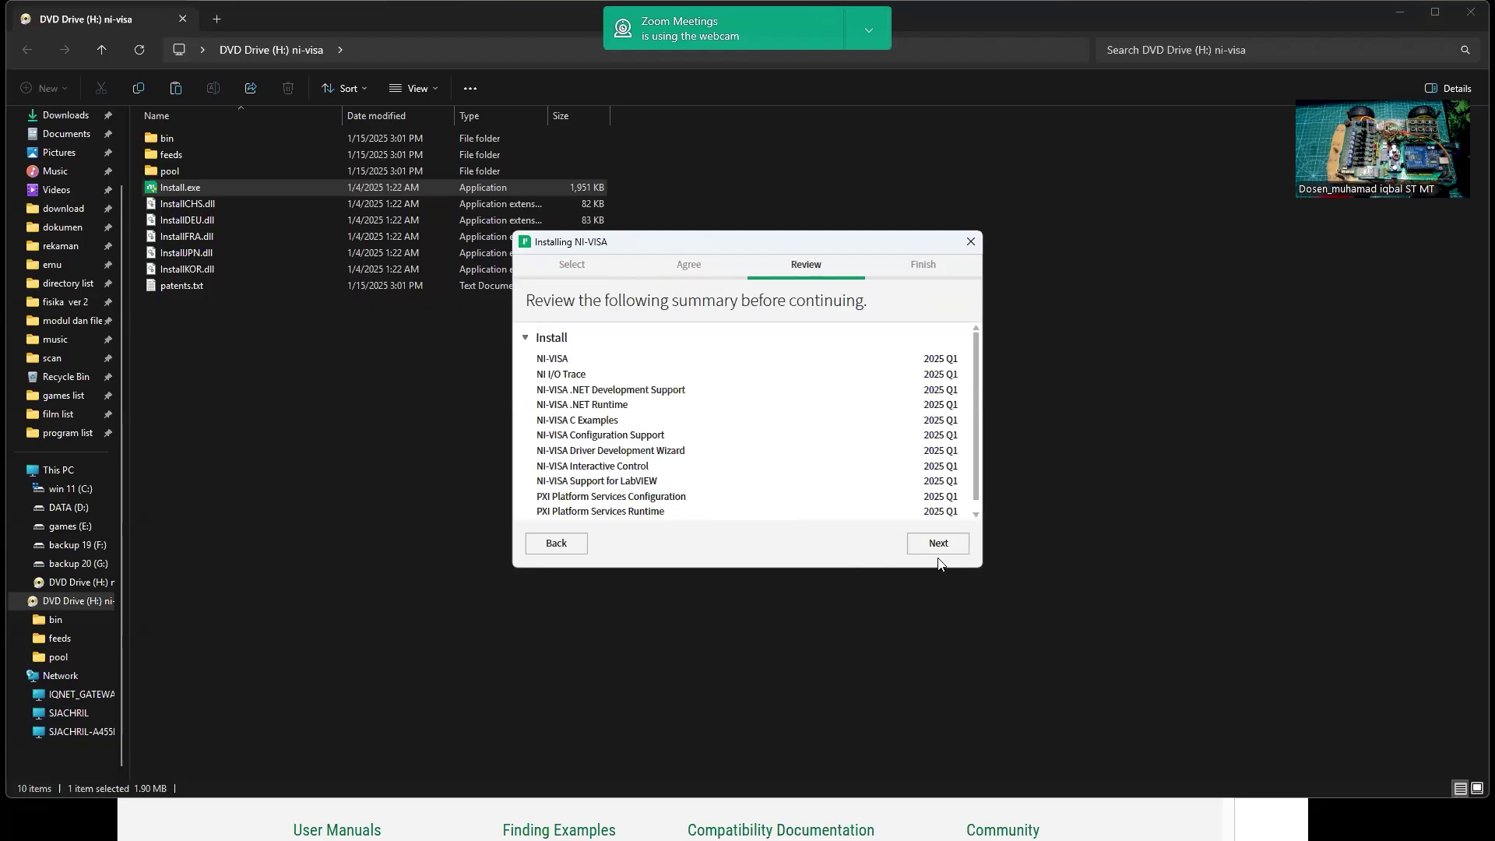
left_click(942, 548)
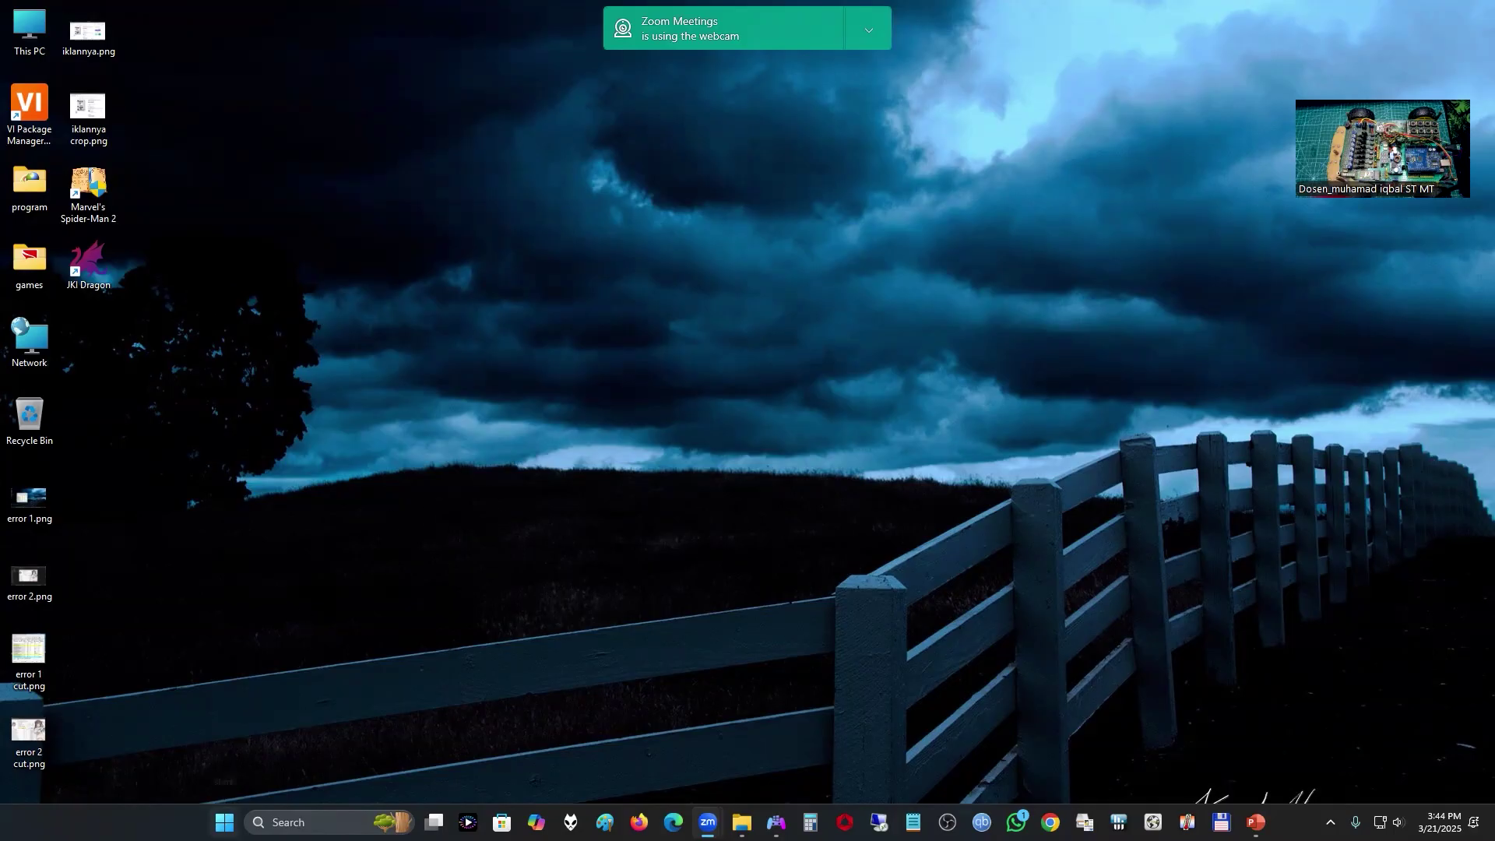
Step: Search the installed Windows apps for "NI labv", then dismiss the search
left_click(224, 821)
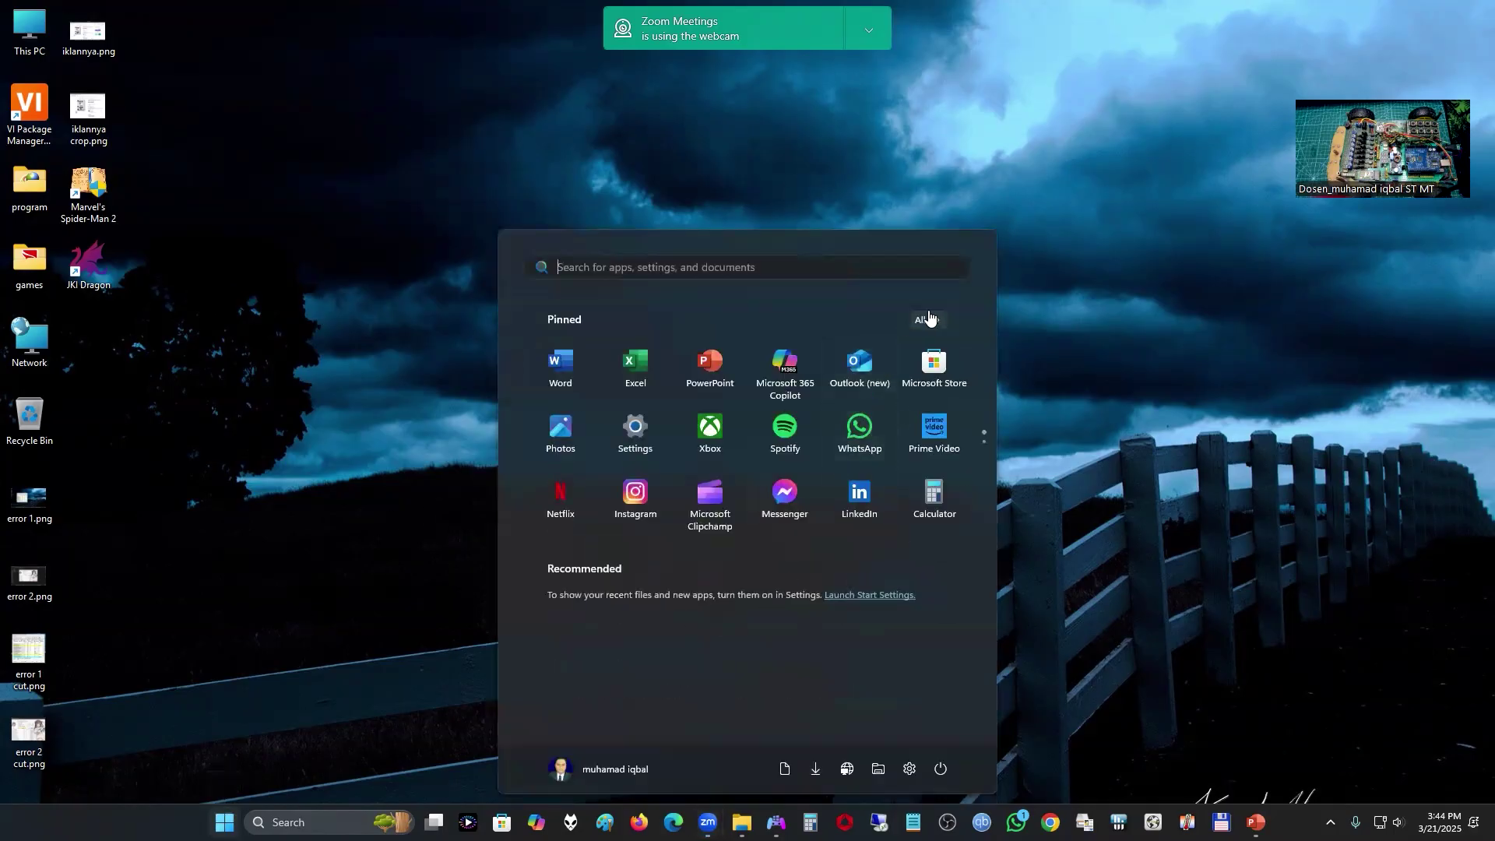
left_click(921, 320)
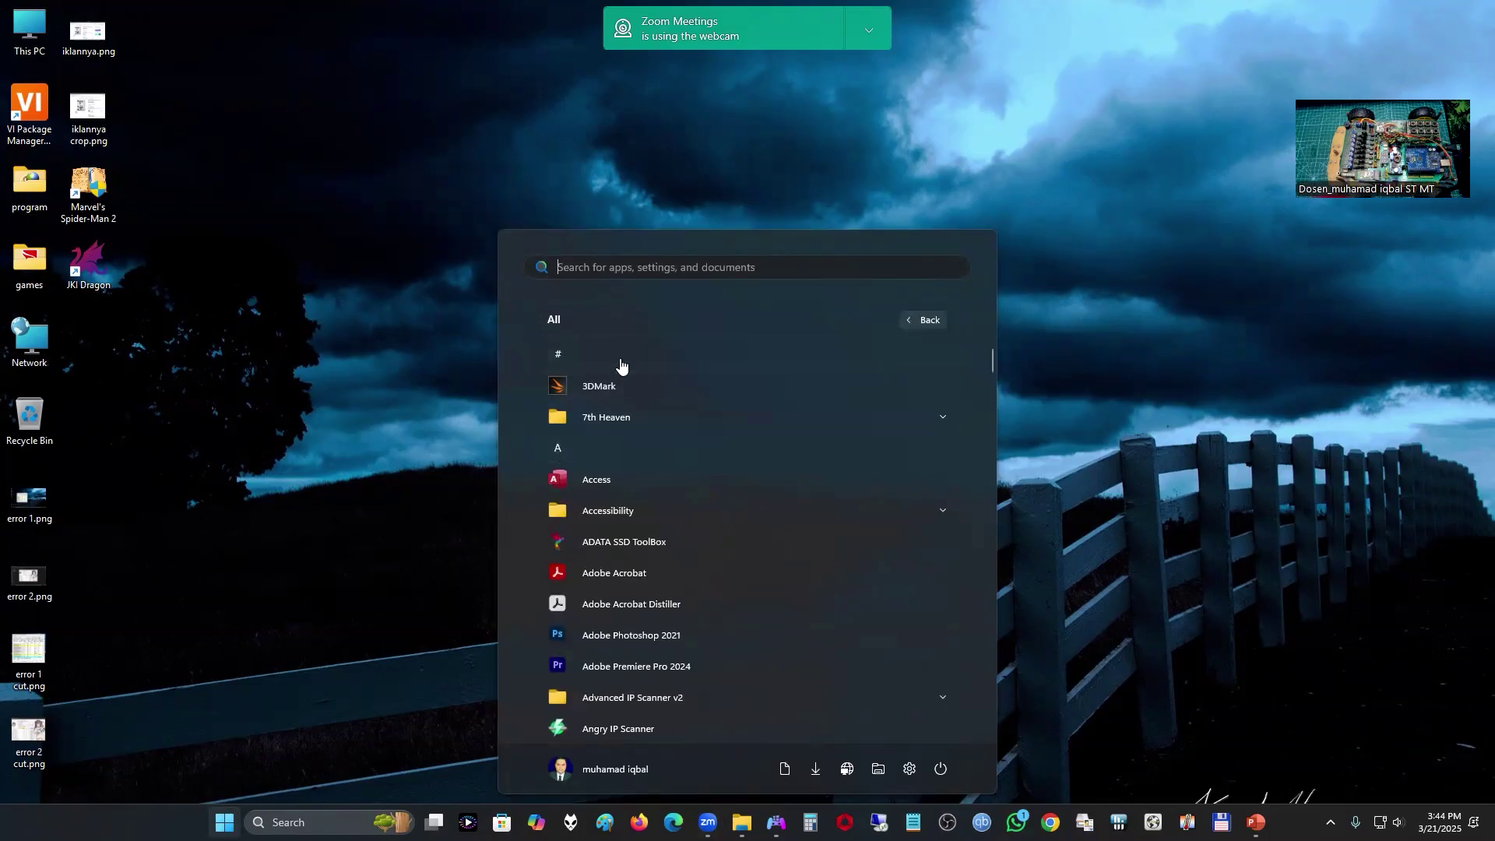
left_click(662, 270)
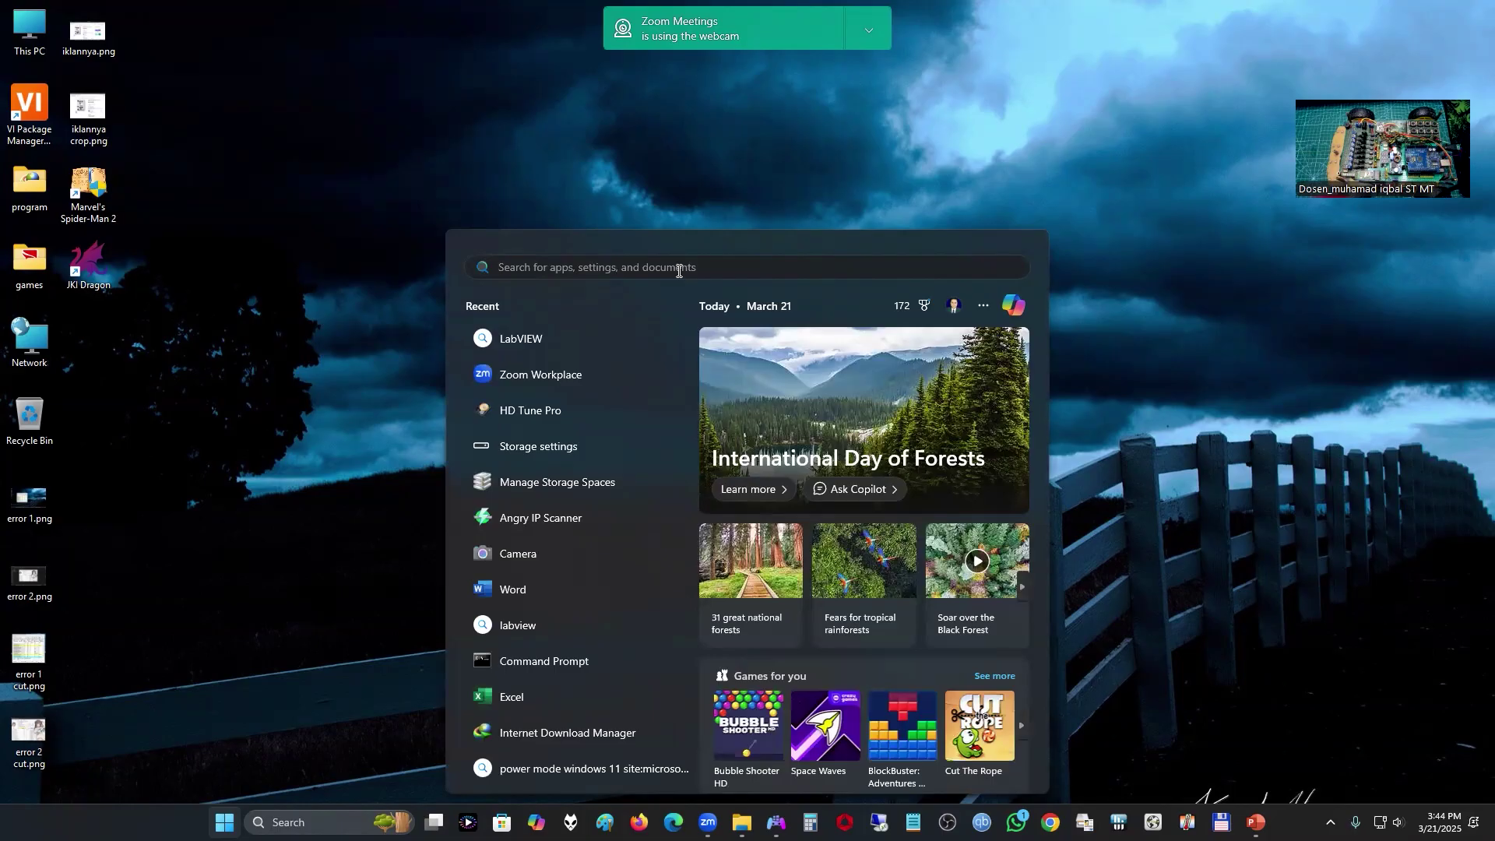
type("N")
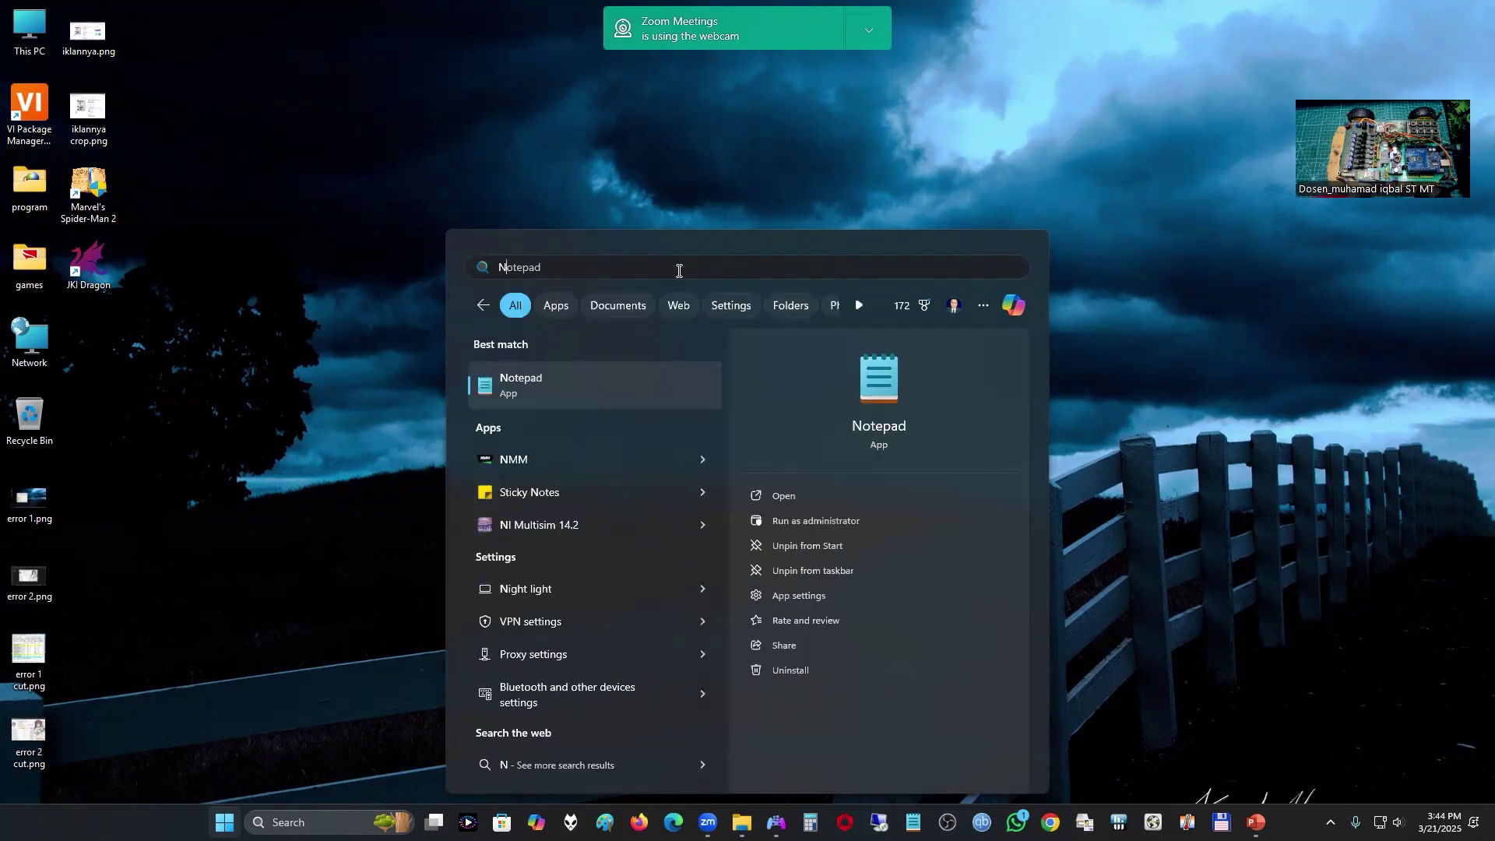
type("I labv")
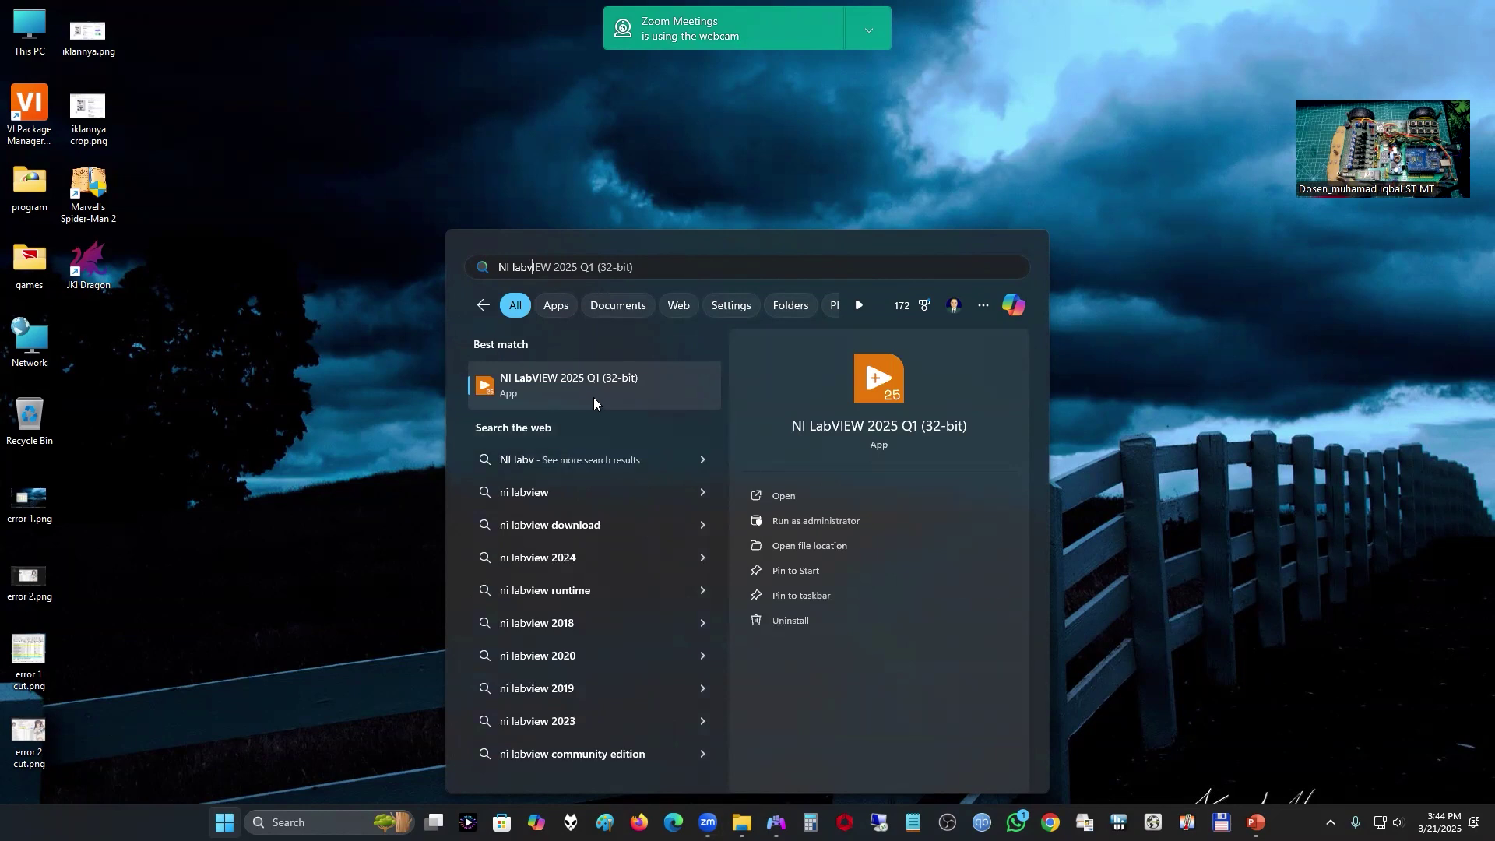
left_click(254, 555)
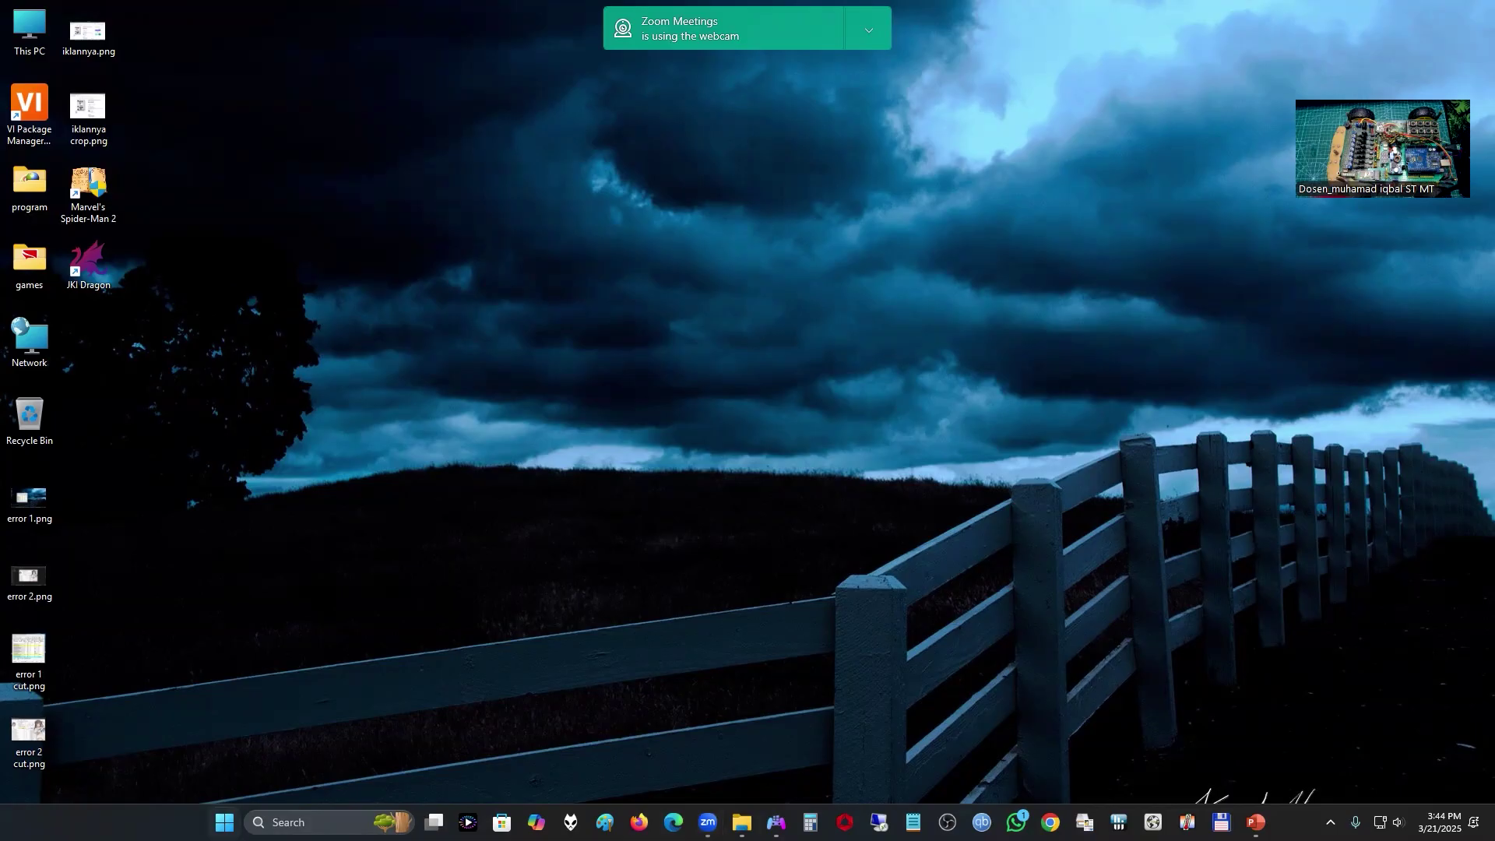
Step: Look through the National Instruments folder in the list of all installed apps and launch NI LabVIEW 2025 Q1 (32-bit)
key("super")
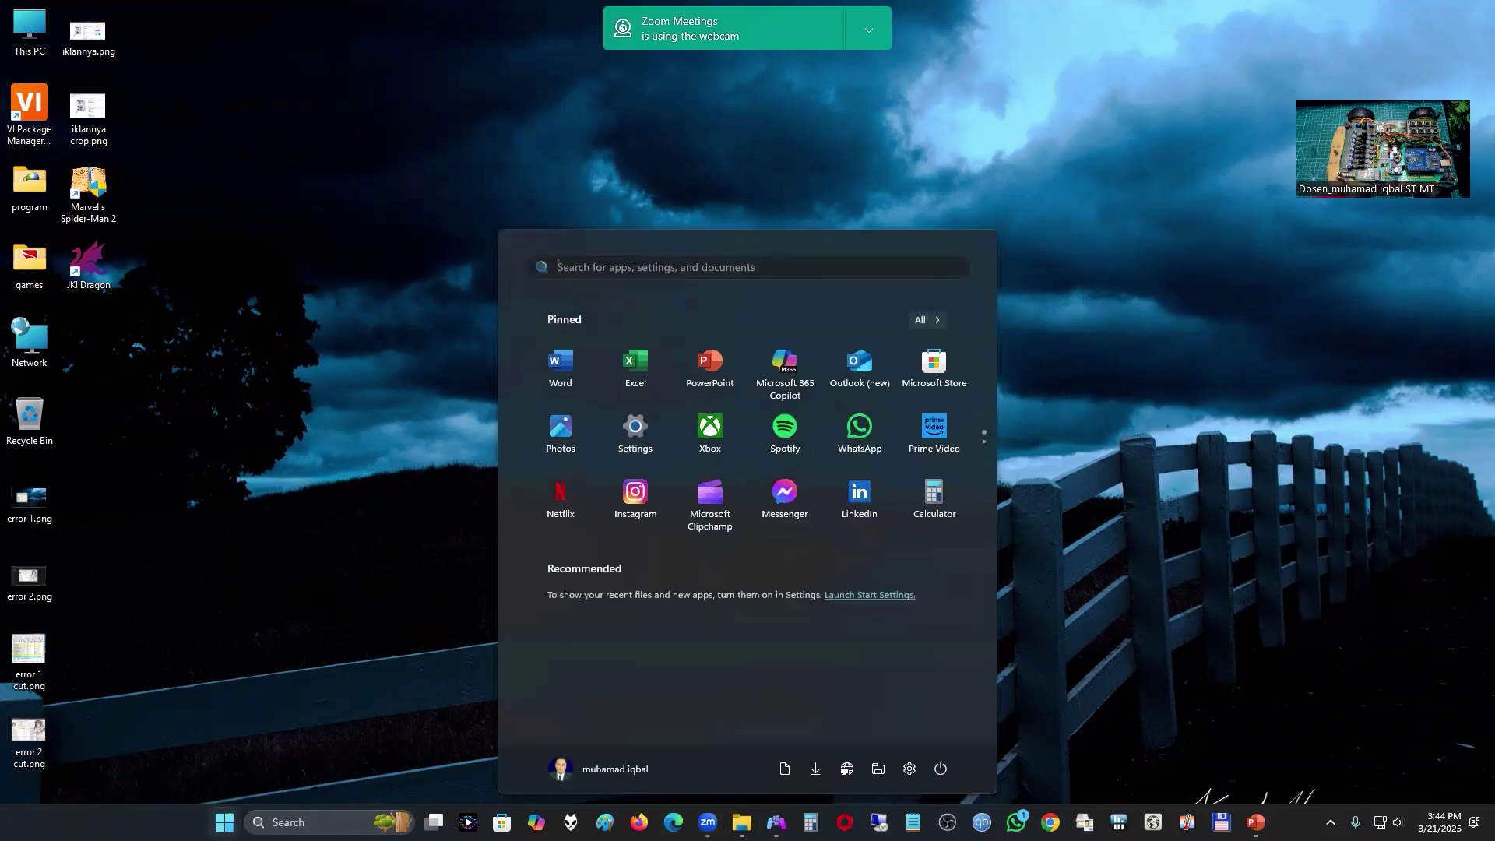
left_click(927, 324)
scroll(693, 510, "down", 10)
scroll(705, 497, "down", 15)
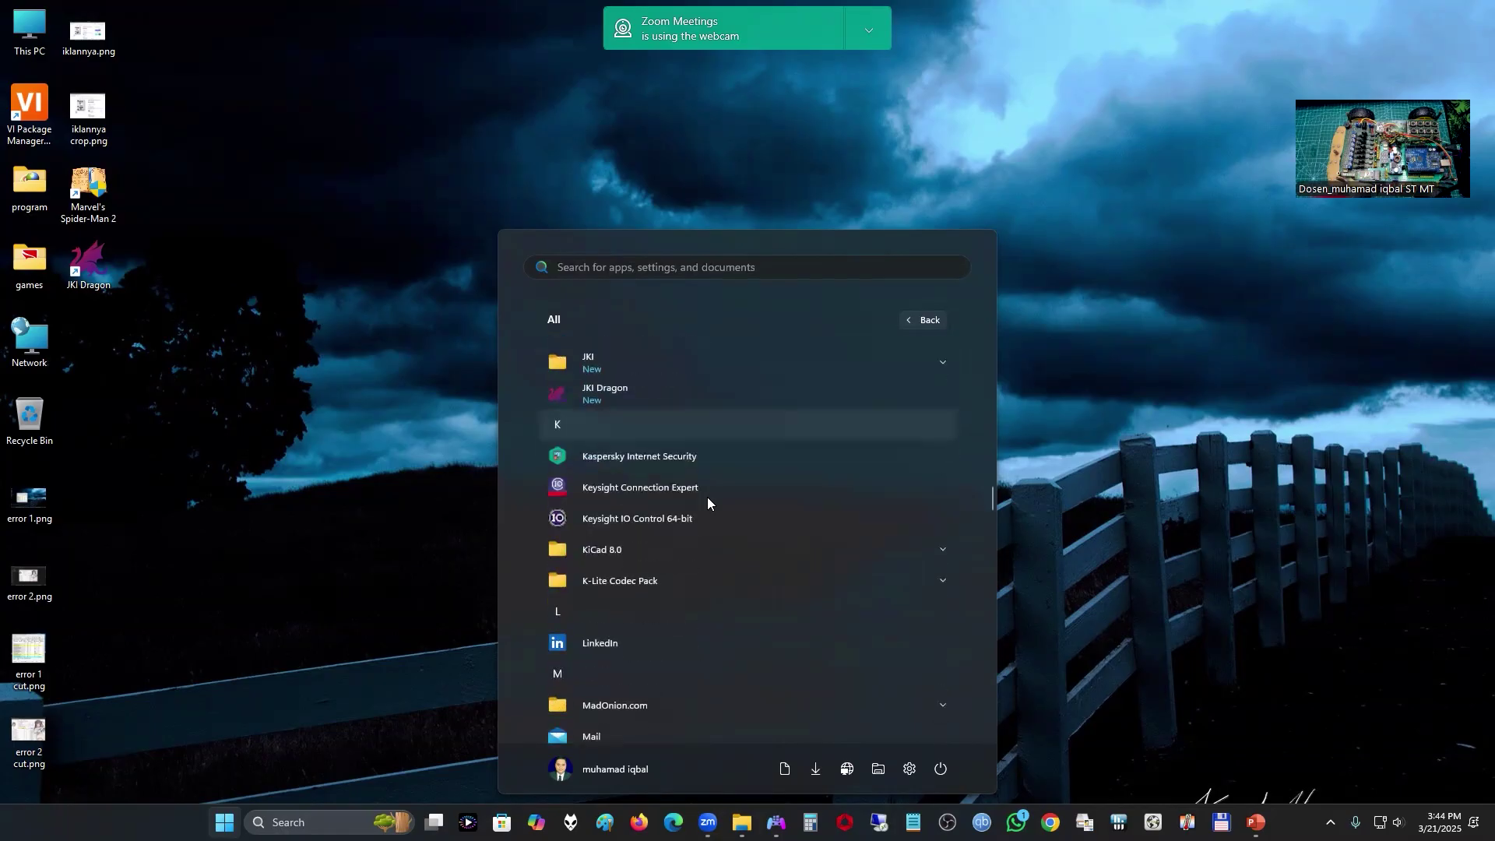
scroll(707, 502, "down", 12)
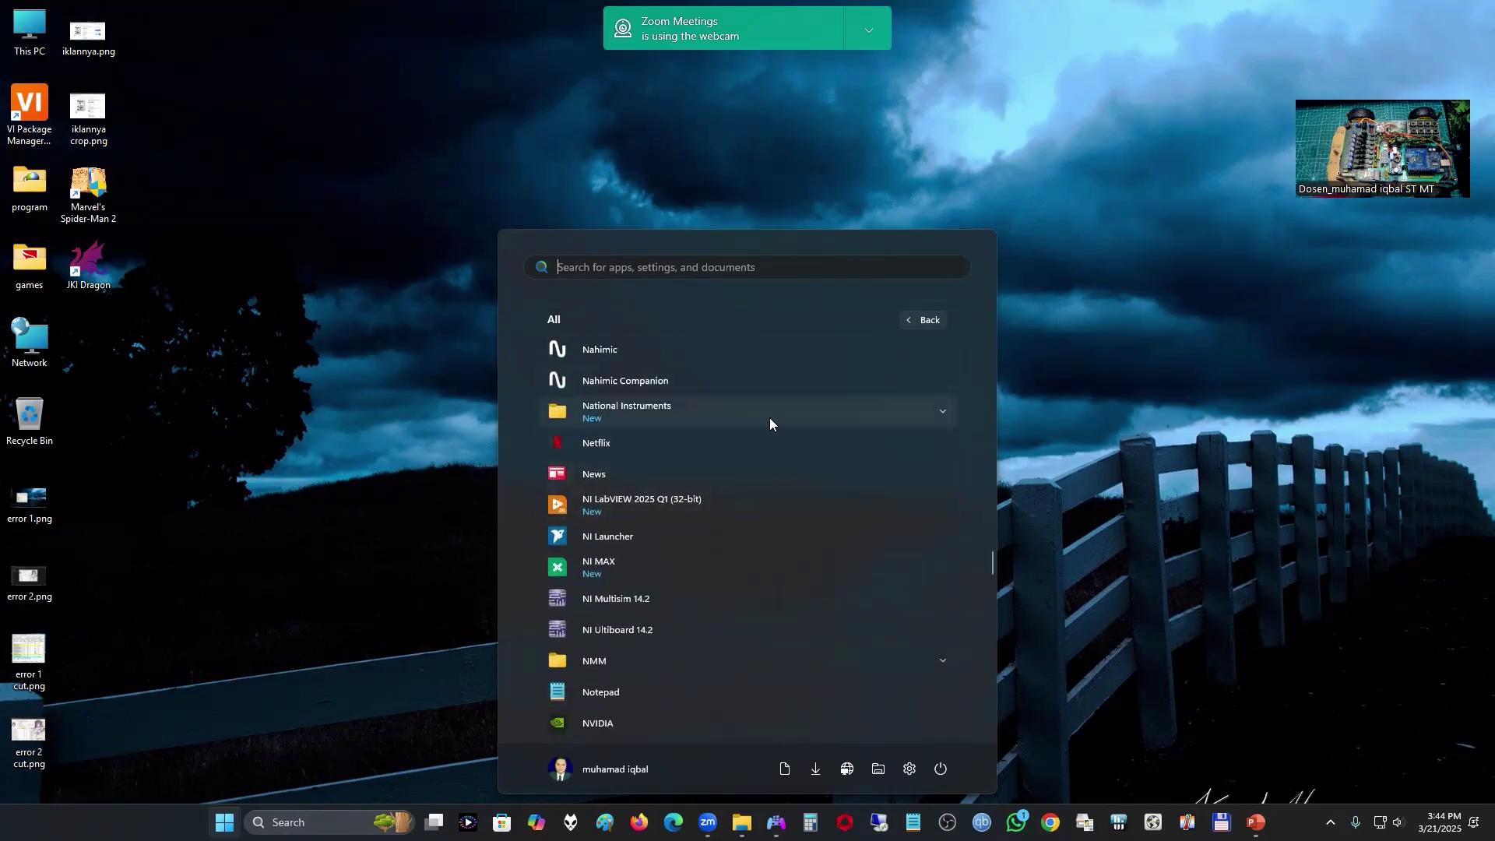
left_click(944, 408)
scroll(814, 471, "down", 4)
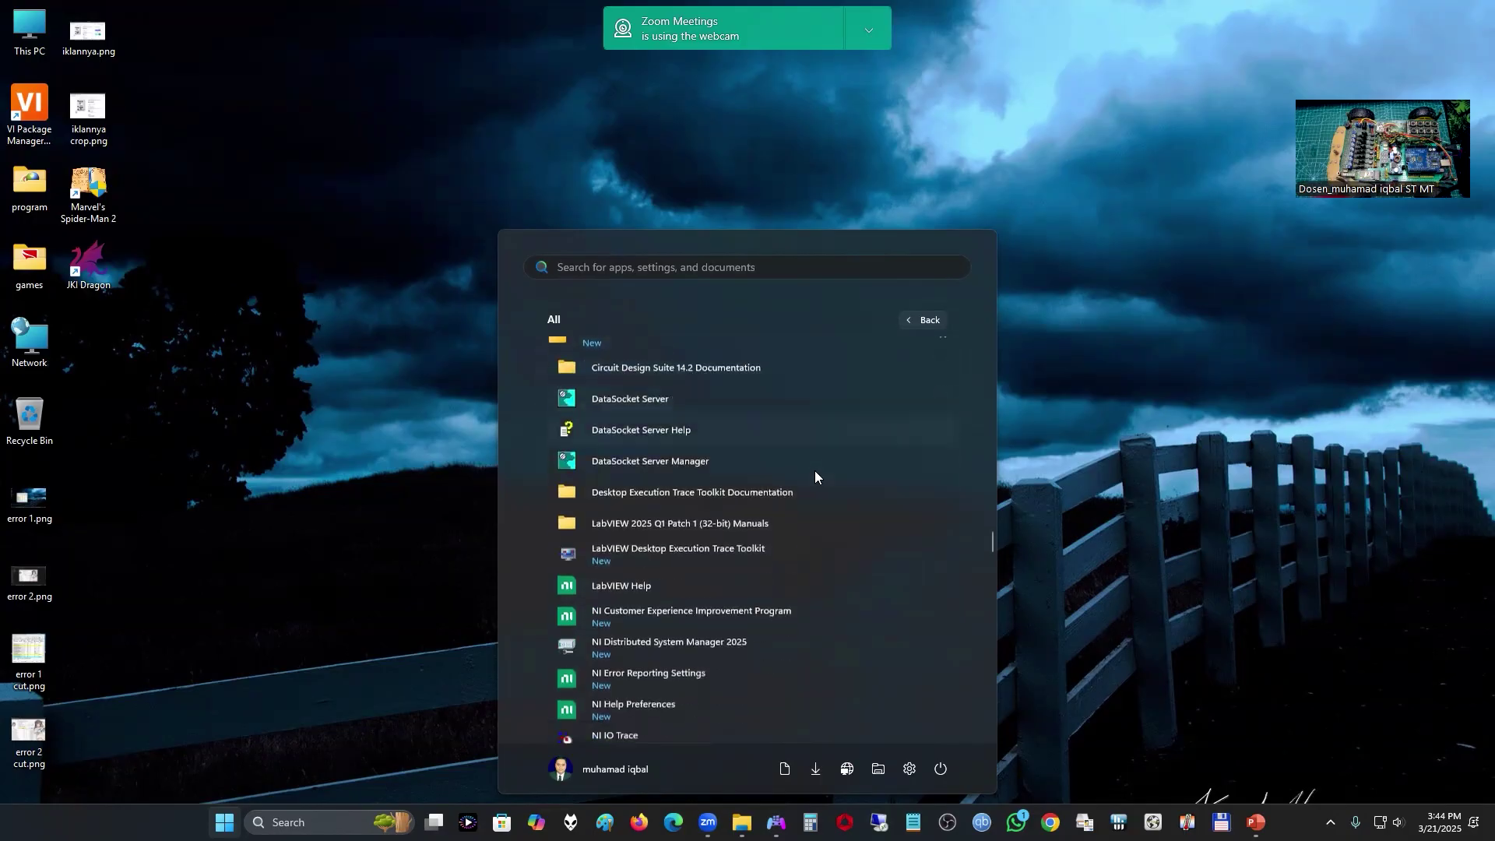
scroll(813, 474, "down", 5)
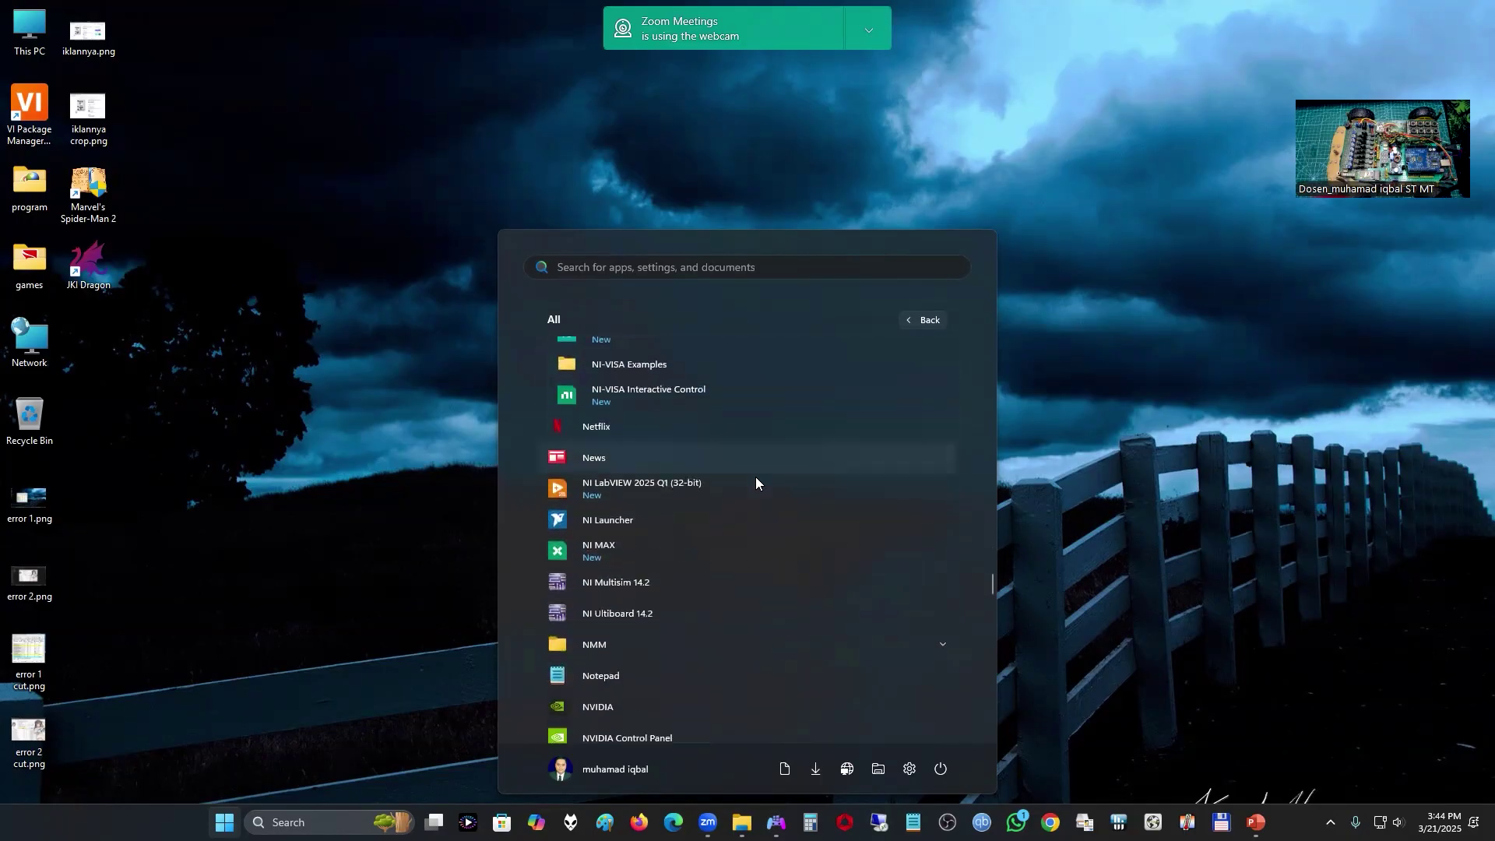
left_click(650, 492)
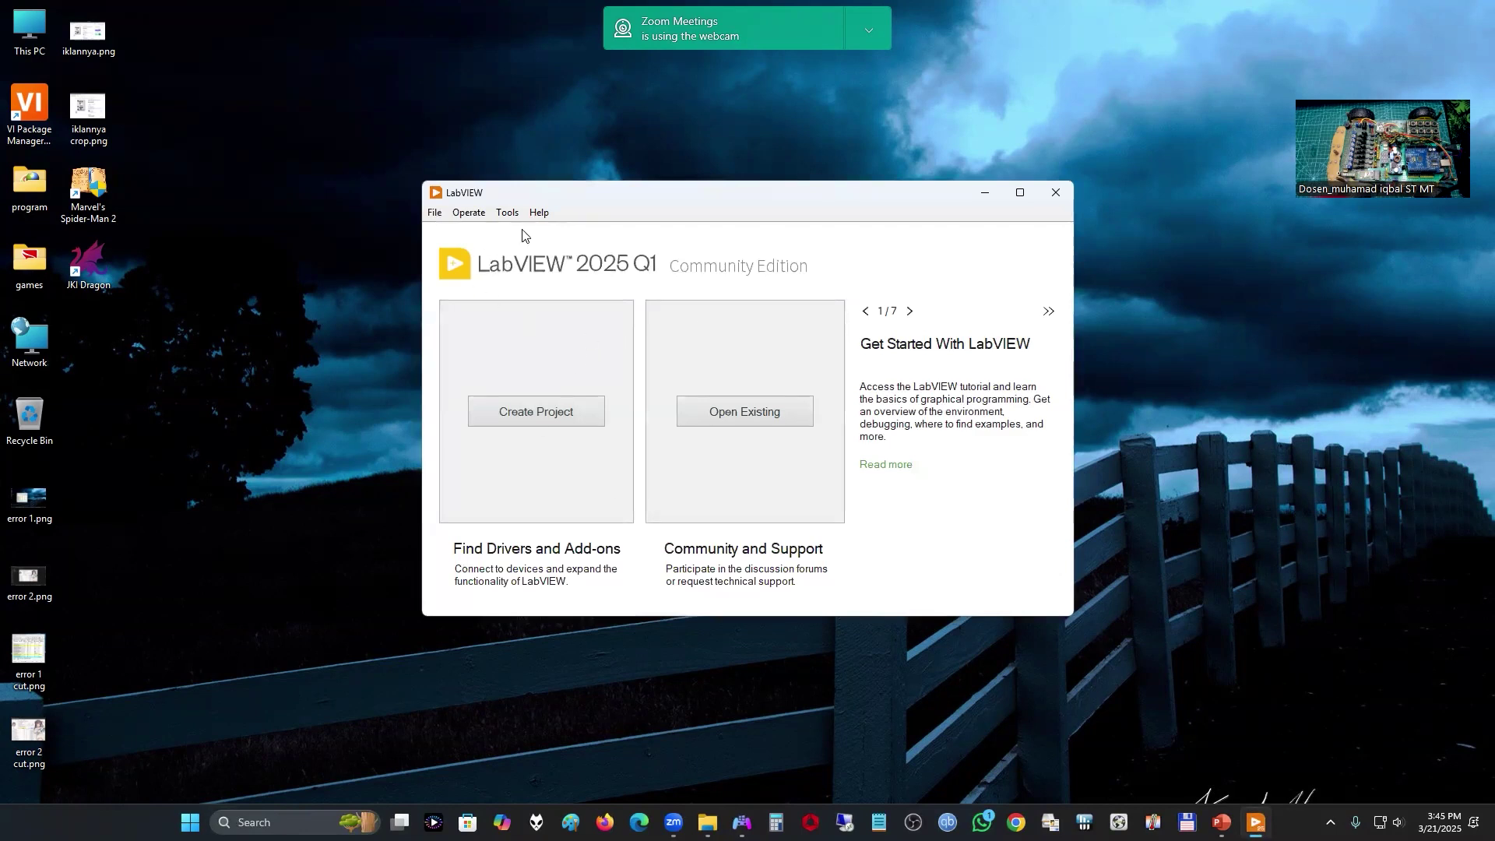
Step: Create a new VI and rearrange its windows so the Block Diagram overlaps the Front Panel beside the Functions palette
left_click(433, 218)
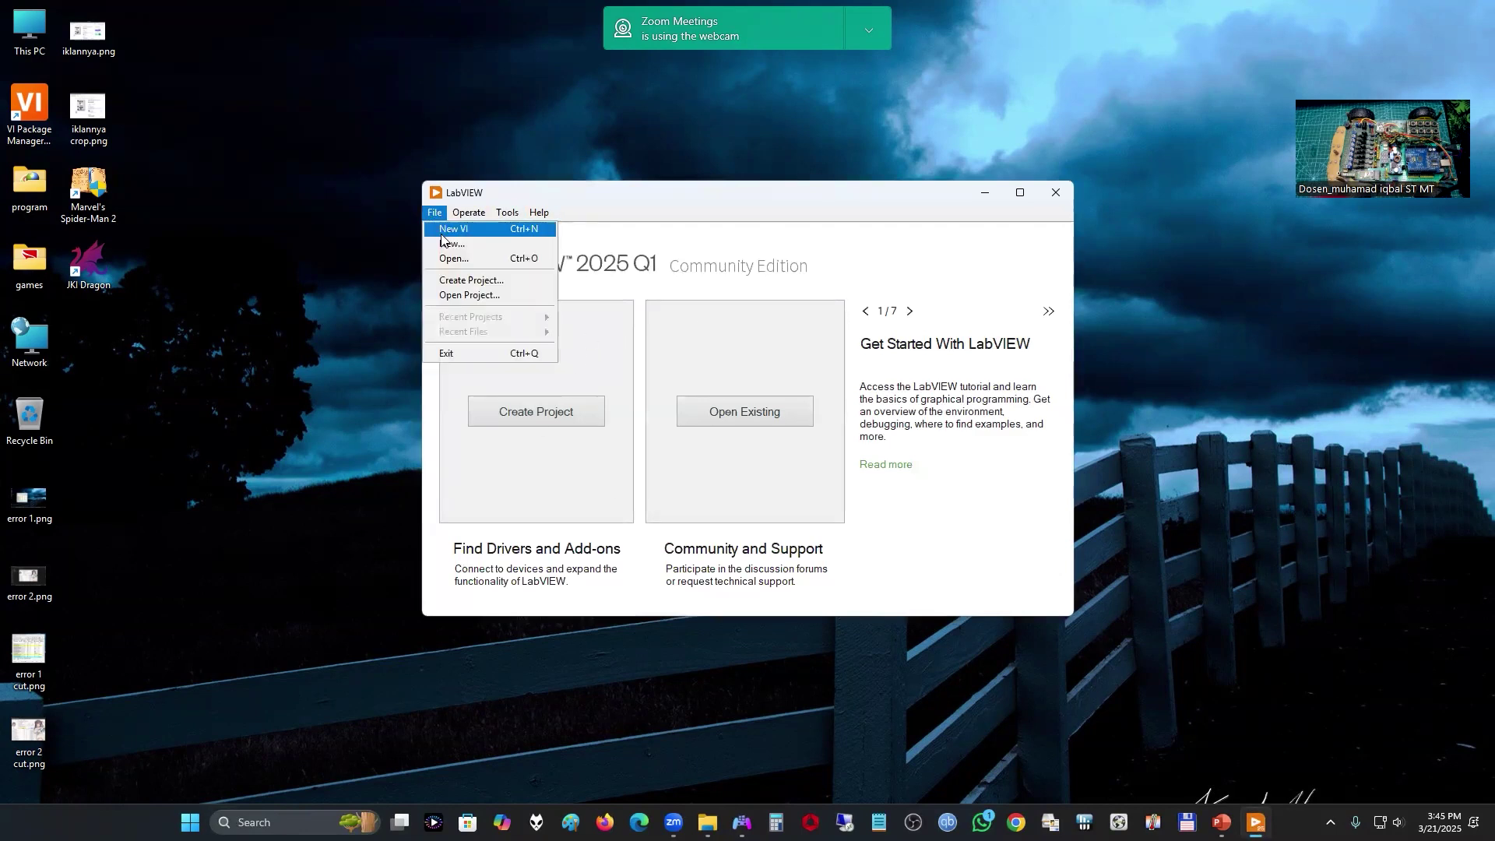
left_click(444, 234)
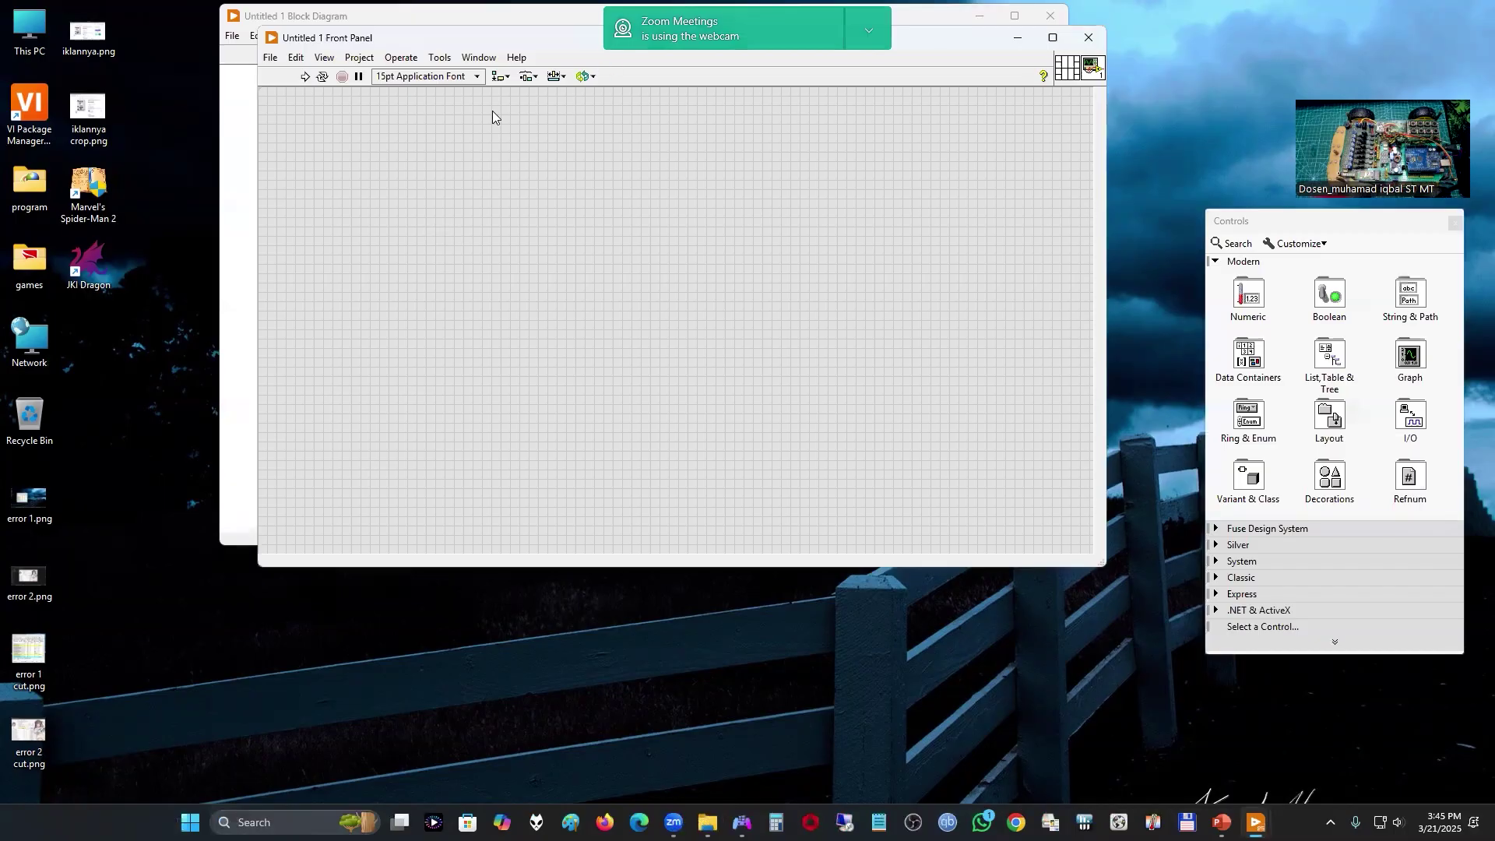
left_click(418, 17)
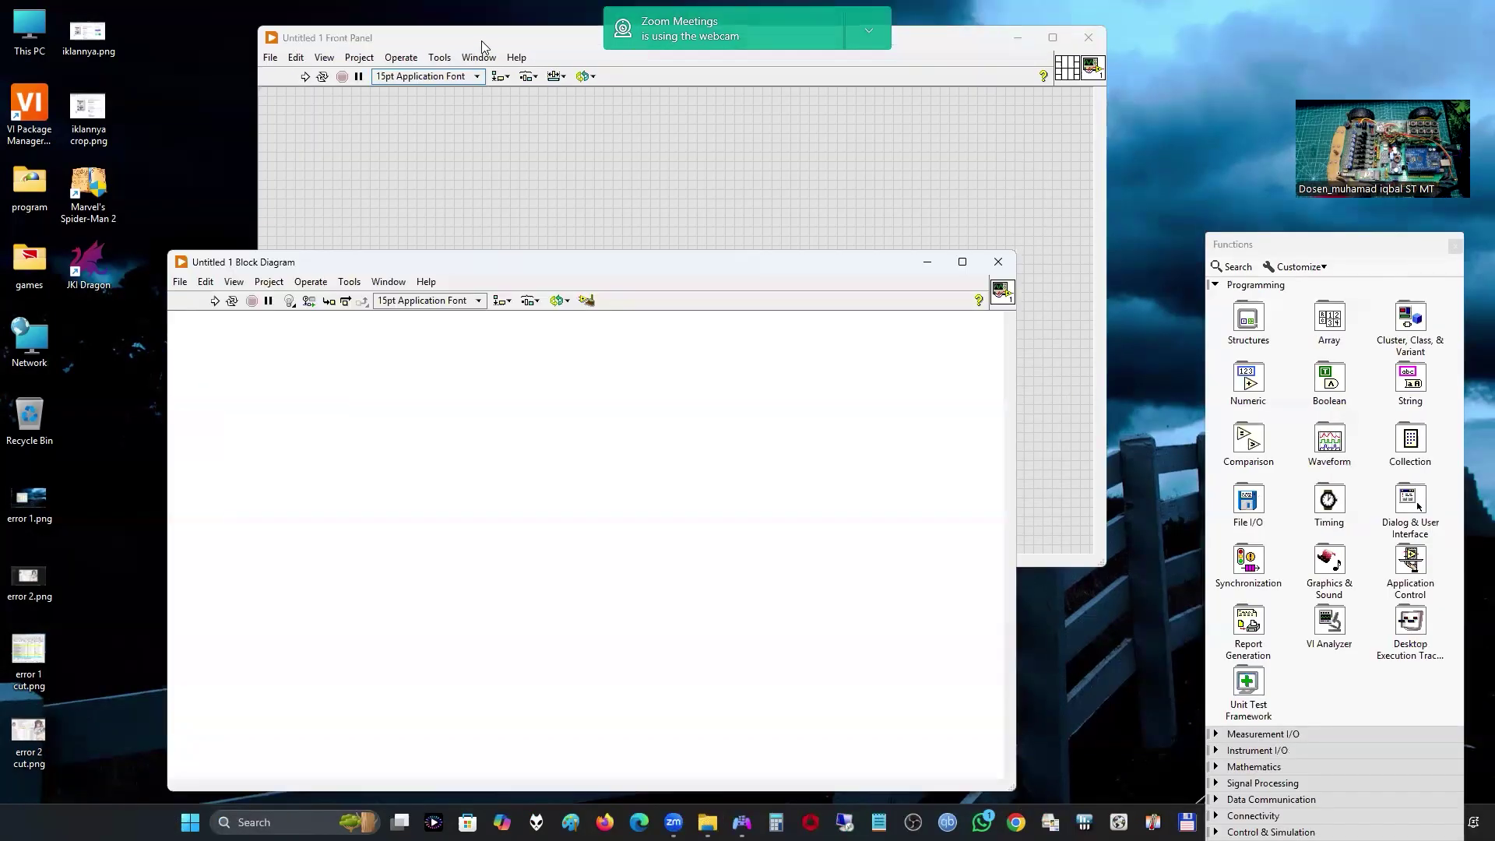
left_click_drag(481, 41, 577, 212)
left_click(268, 444)
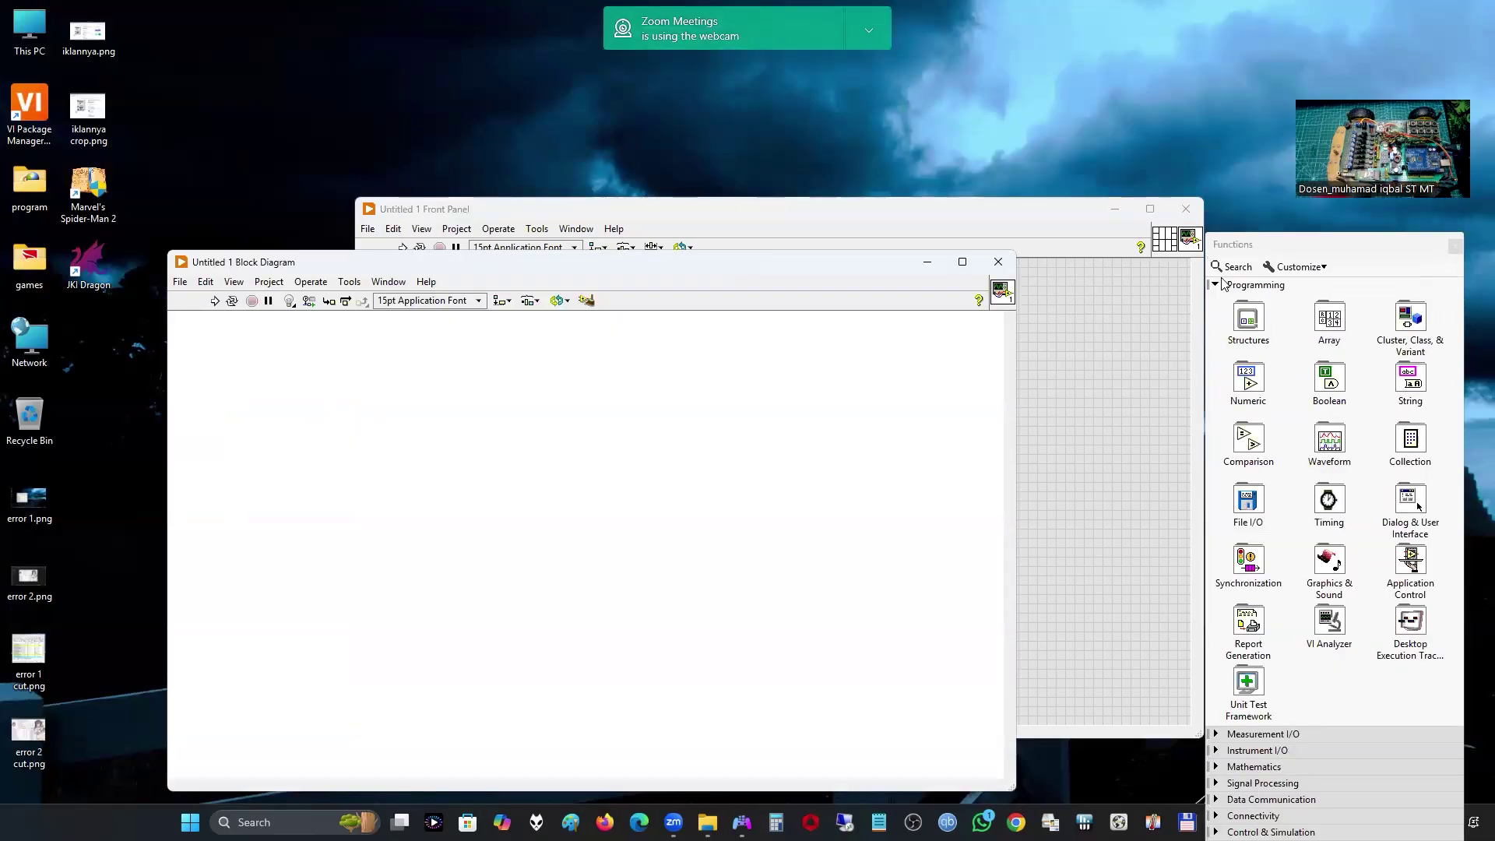
left_click_drag(623, 270, 740, 274)
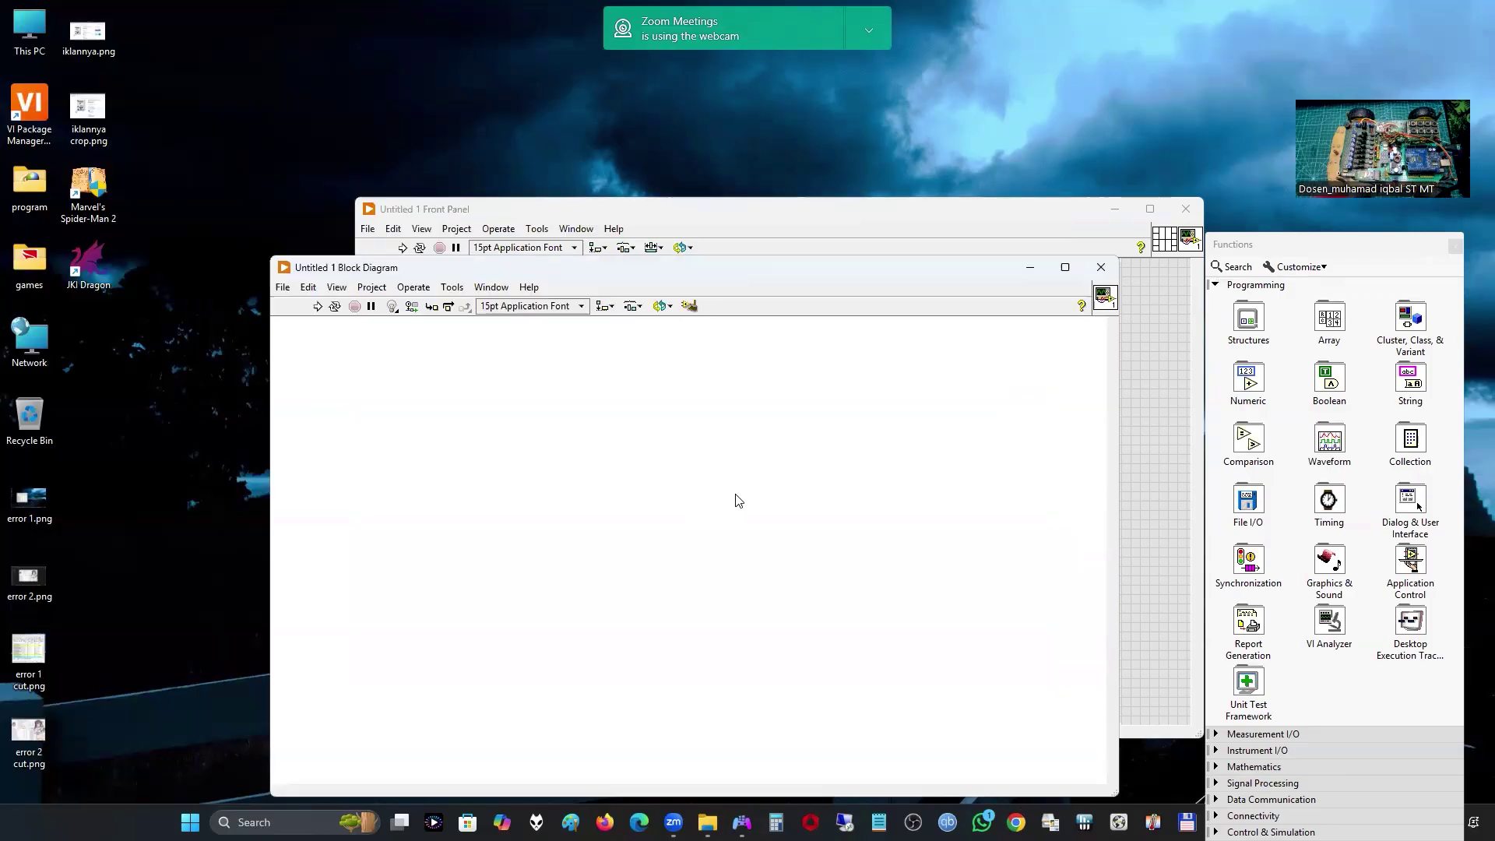